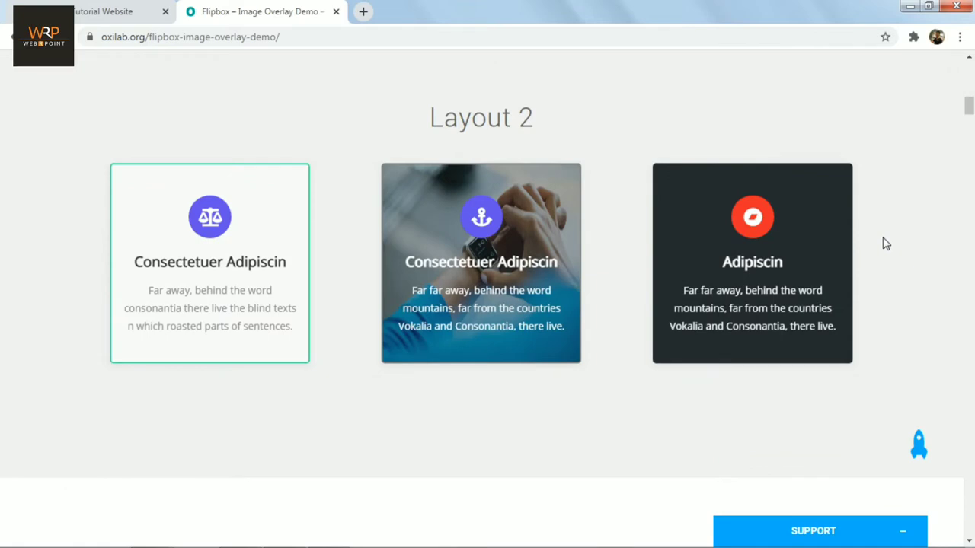
# Step: Switch from the Flipbox demo page to the tutorial website and open its WordPress dashboard
pyautogui.moveTo(807, 256)
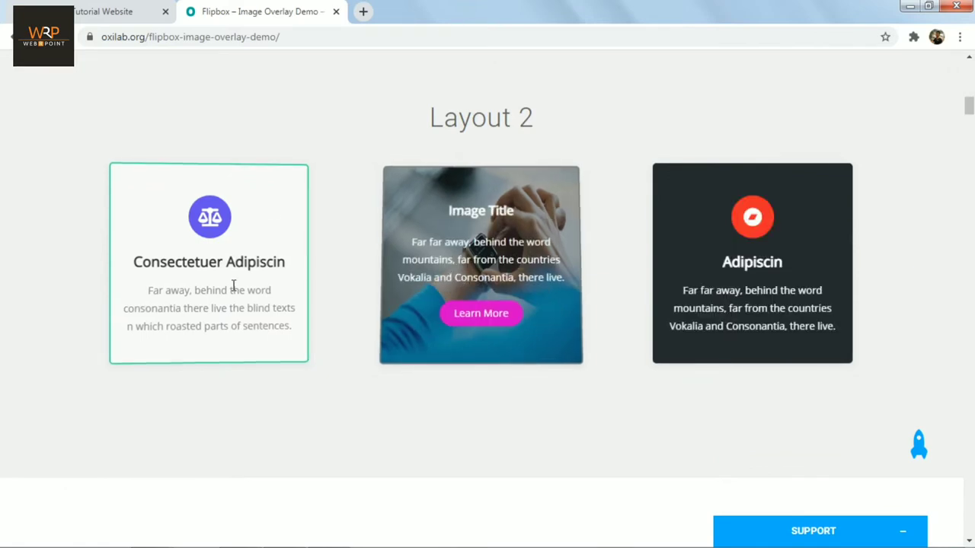
pyautogui.moveTo(704, 266)
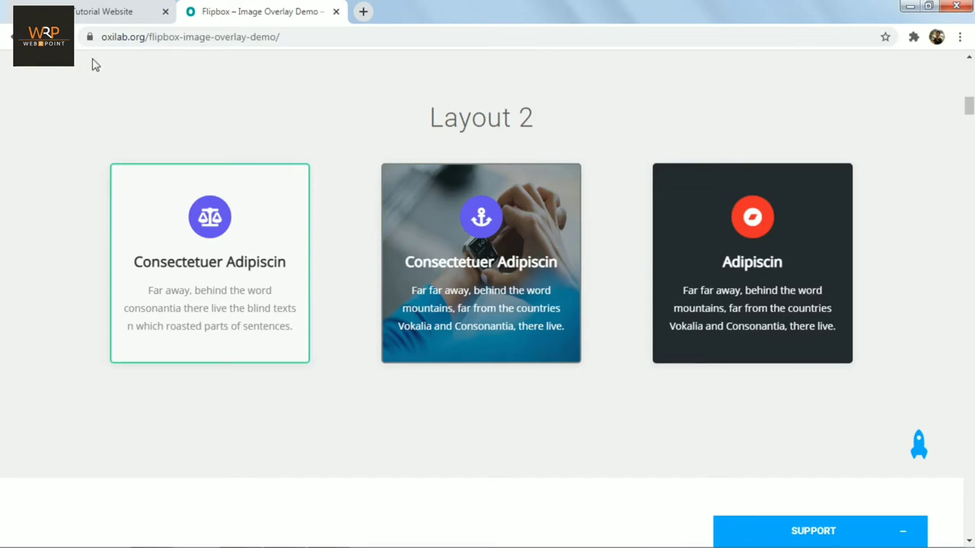
pyautogui.click(110, 16)
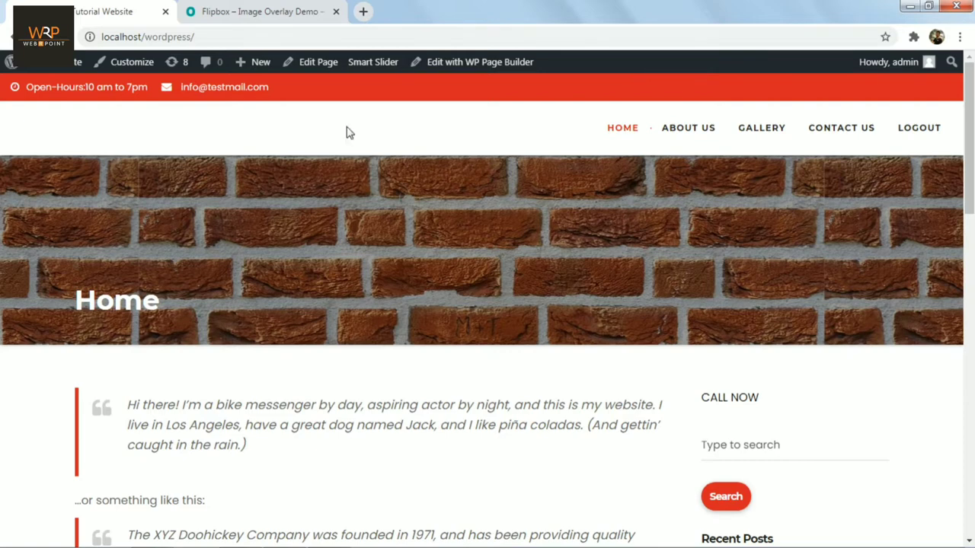
pyautogui.click(254, 35)
pyautogui.click(261, 37)
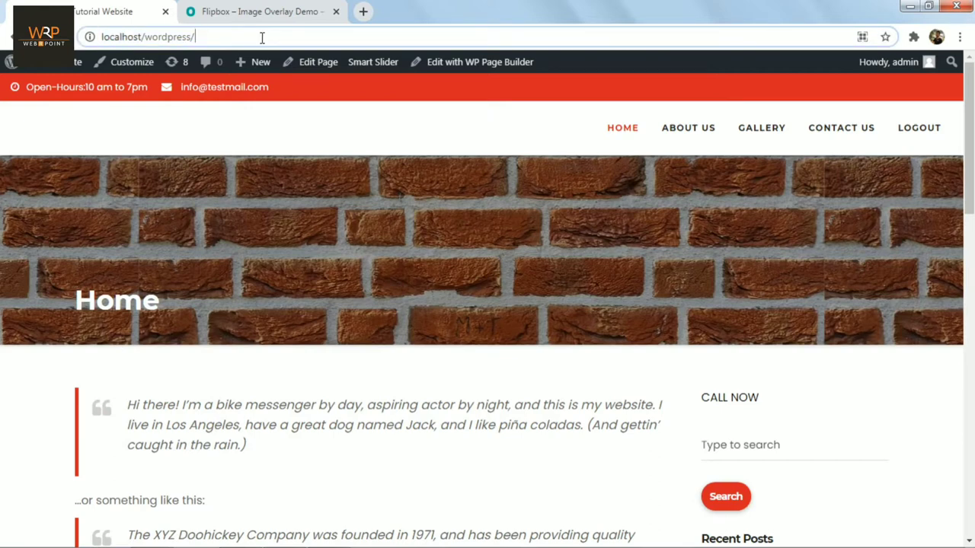
pyautogui.moveTo(53, 65)
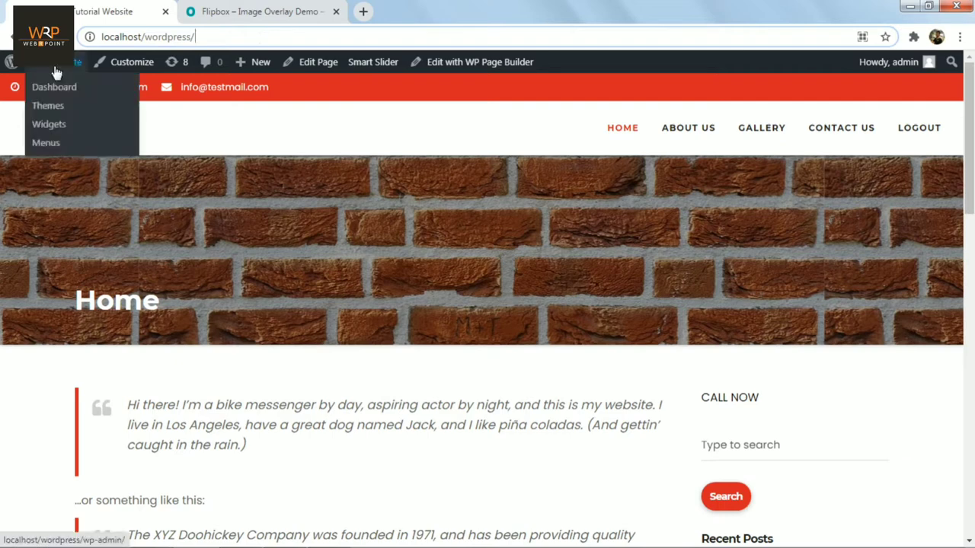
pyautogui.click(55, 90)
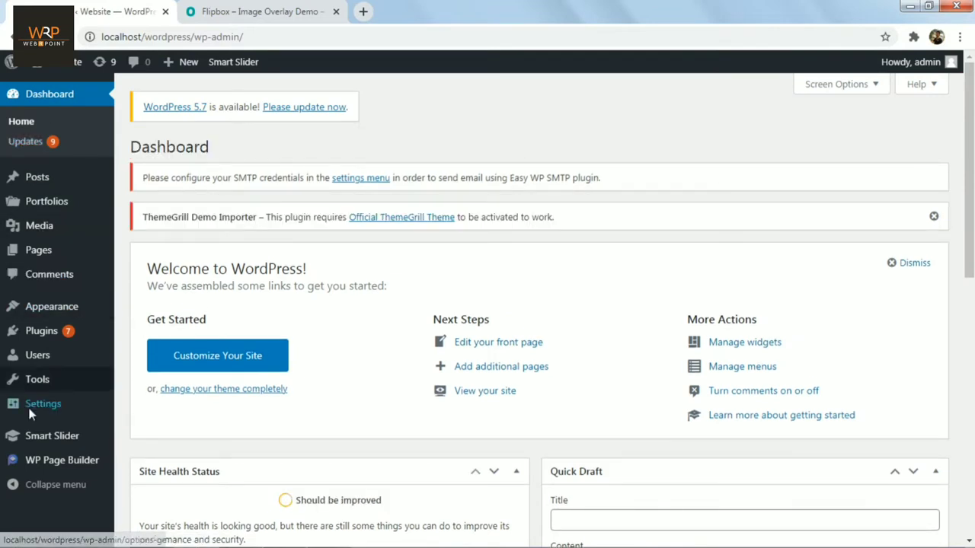
# Step: Go to the page for adding new plugins and search for "flip box plugin"
pyautogui.moveTo(41, 340)
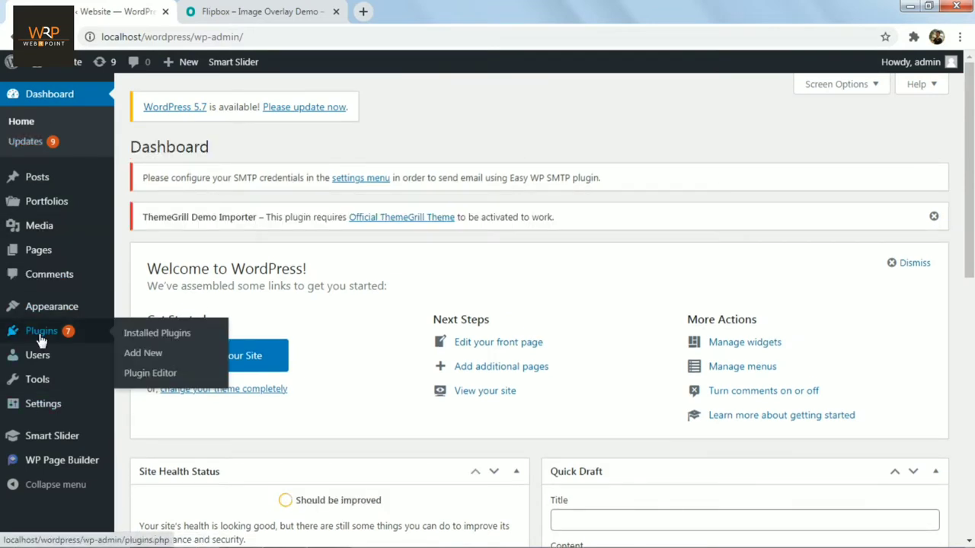
pyautogui.click(149, 358)
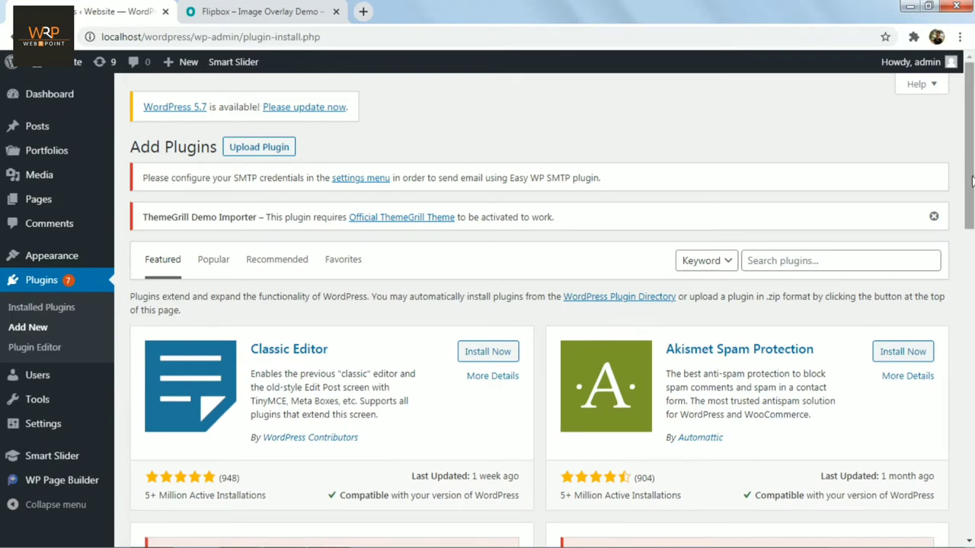
pyautogui.moveTo(972, 180); pyautogui.dragTo(971, 196)
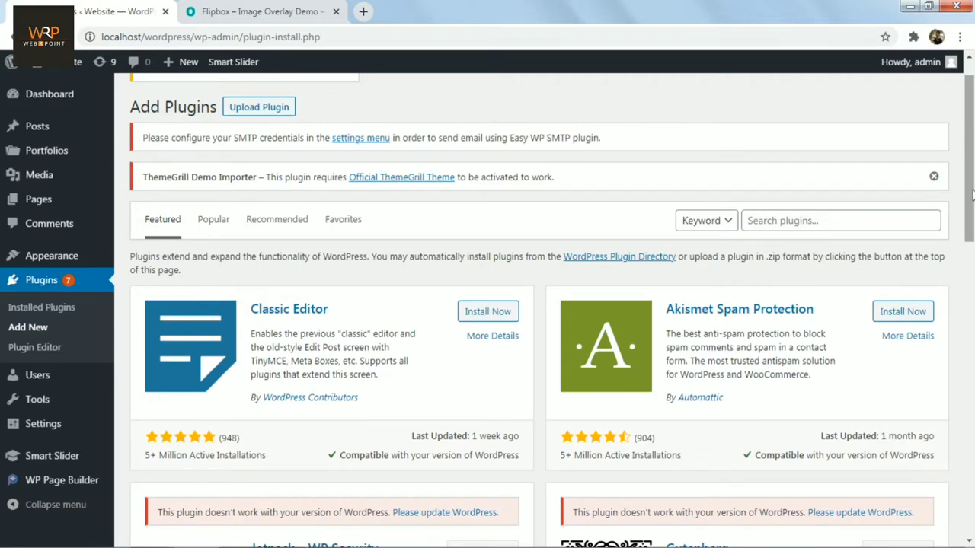
pyautogui.click(777, 220)
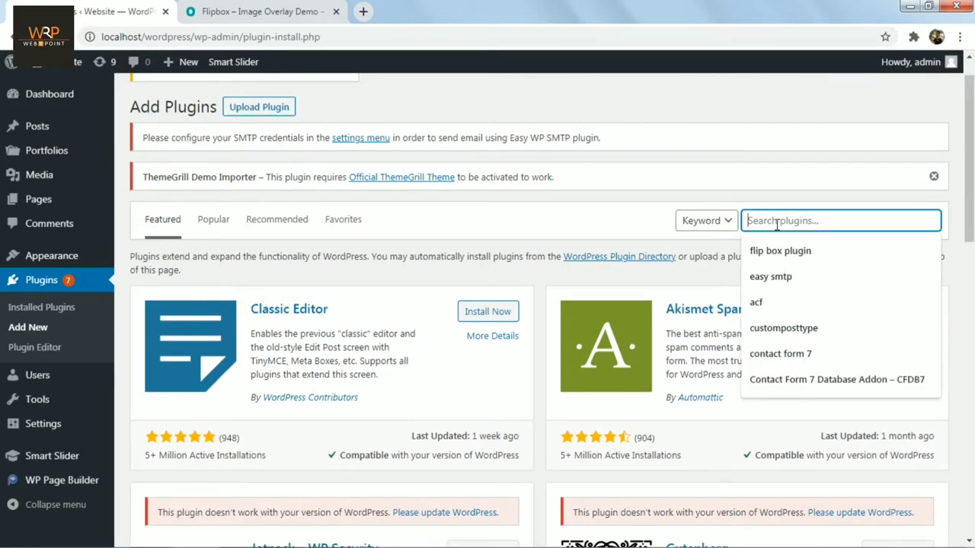
pyautogui.write('d')
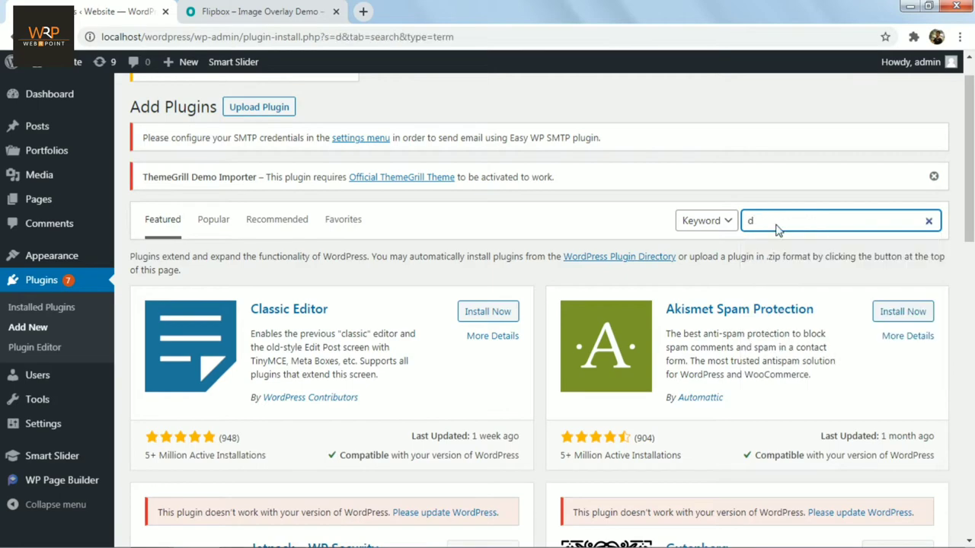
pyautogui.press('BackSpace')
pyautogui.write('flip')
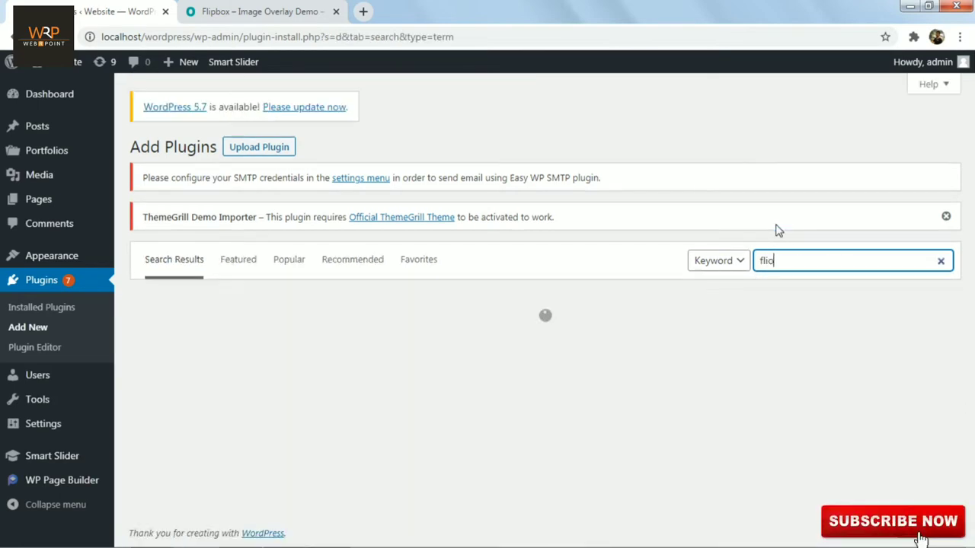
pyautogui.press('BackSpace')
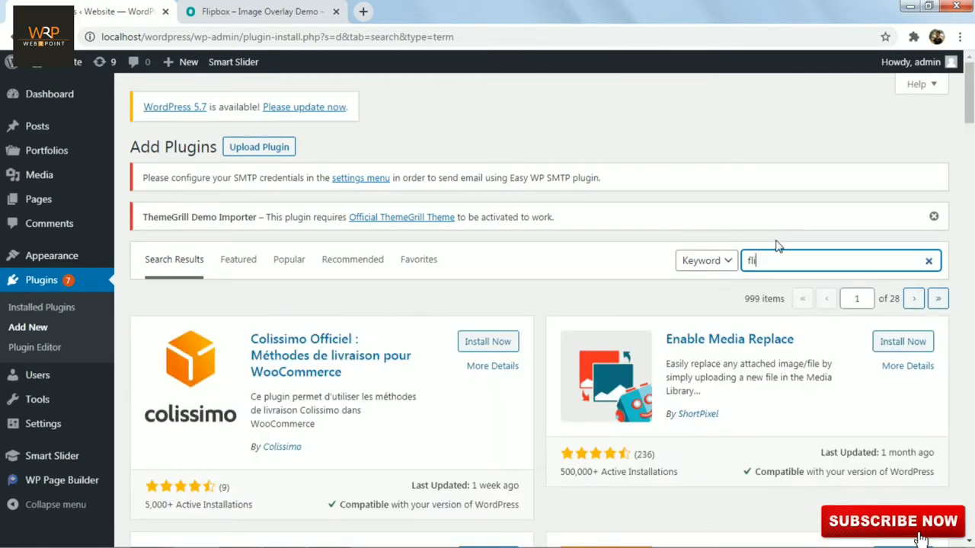
pyautogui.write('p')
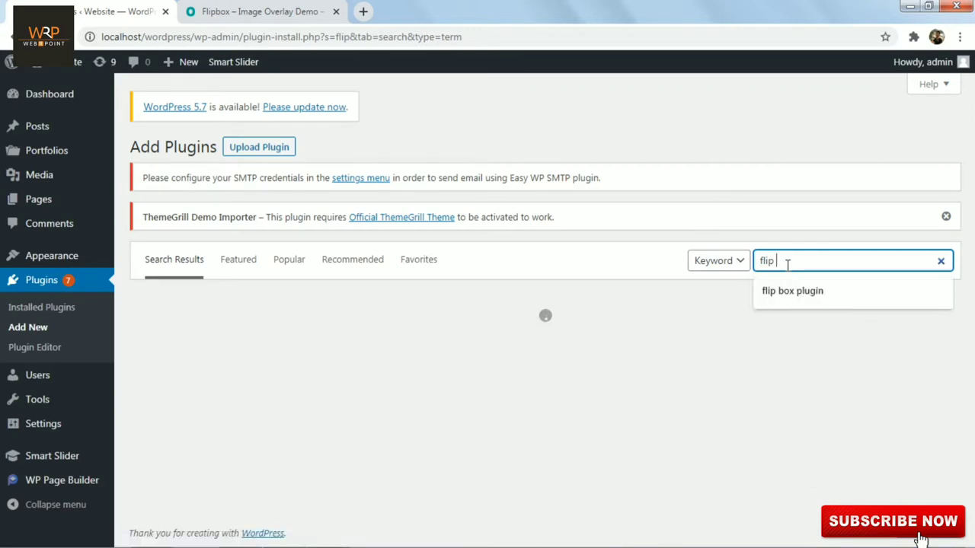
pyautogui.write(' box p')
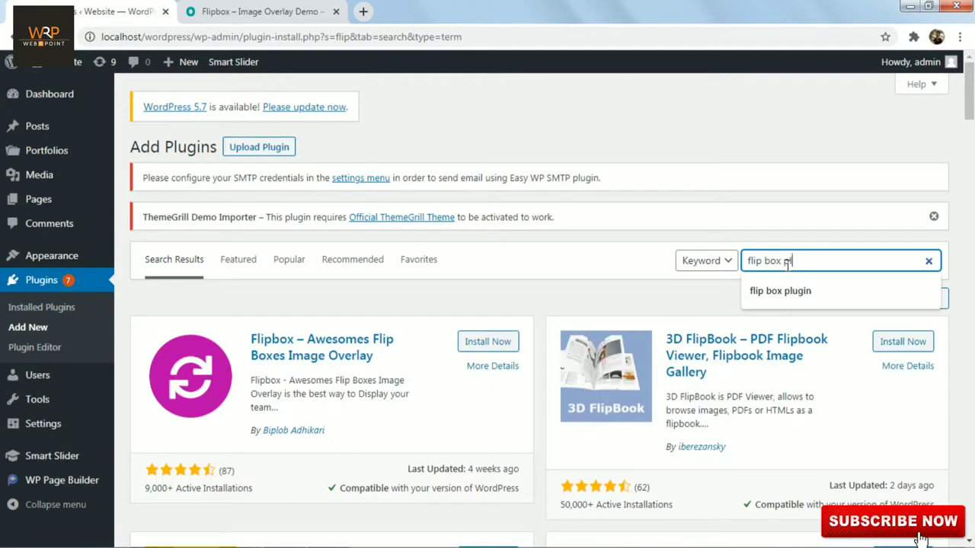
pyautogui.write('lugin')
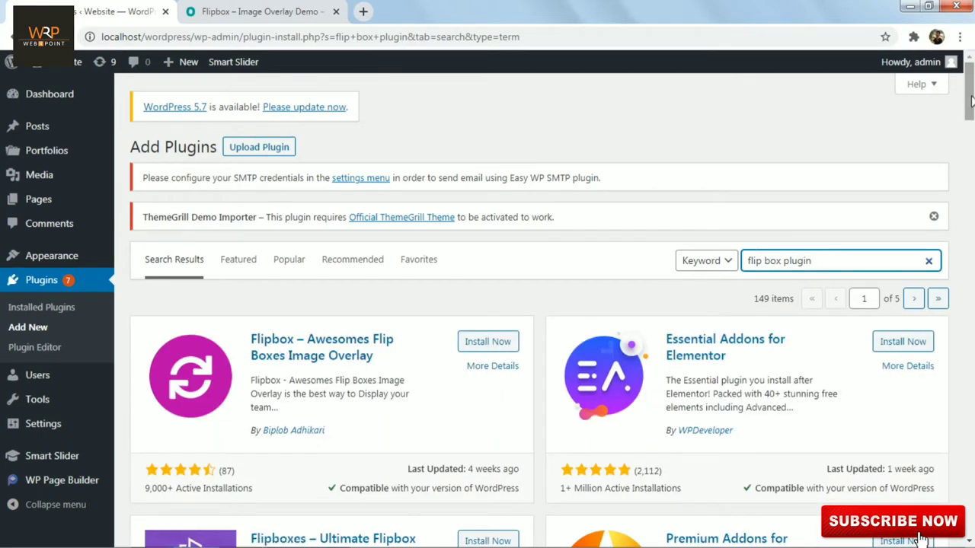
# Step: Install and activate the plugin "Flipbox – Awesomes Flip Boxes Image Overlay"
pyautogui.scroll(-2, 970, 102)
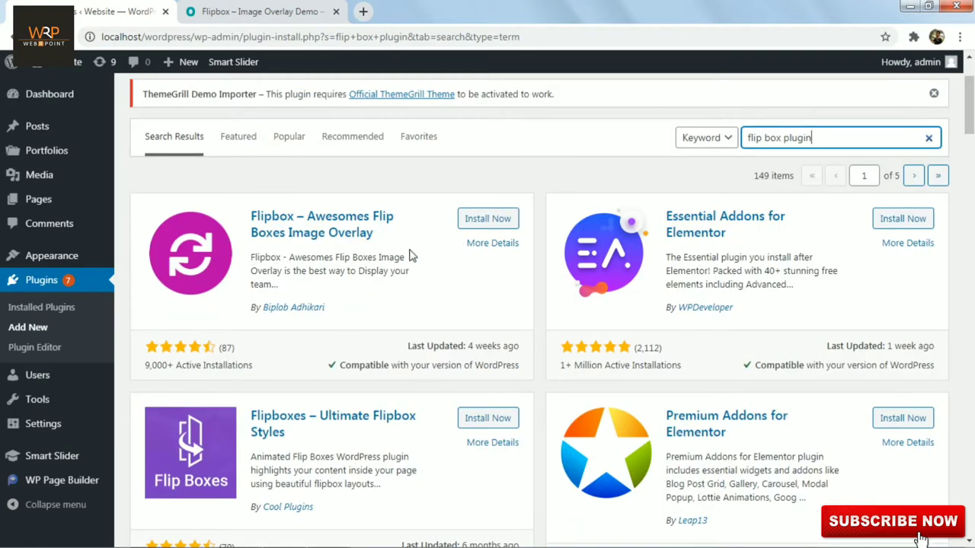
pyautogui.click(497, 221)
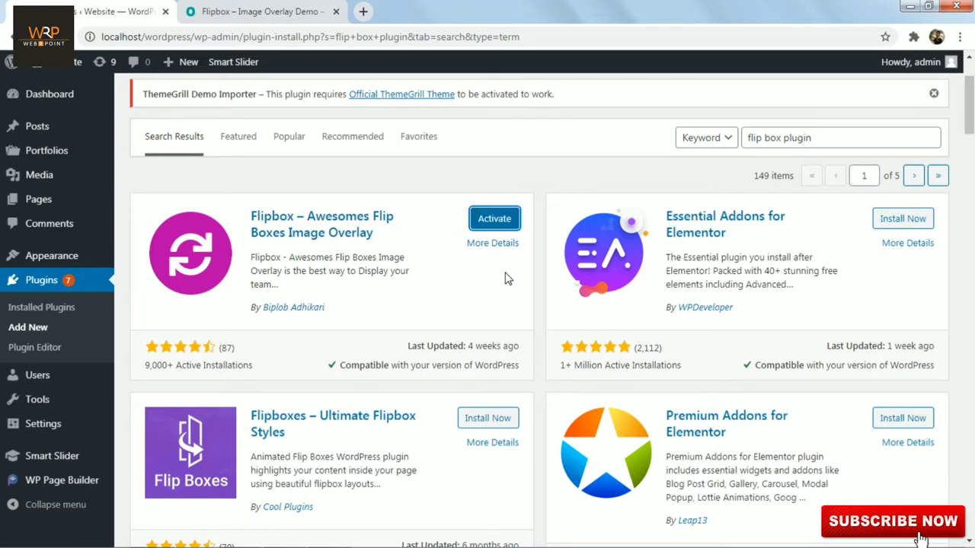
pyautogui.click(495, 228)
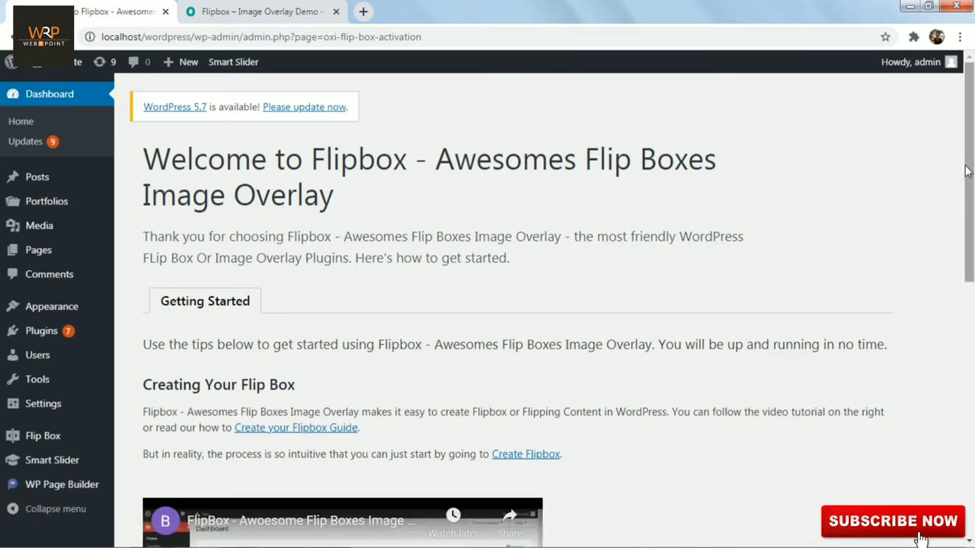
# Step: Look over the plugin's welcome page and open the Flip Box page for creating a new flipbox
pyautogui.scroll(-2, 965, 169)
pyautogui.moveTo(972, 259); pyautogui.dragTo(970, 457)
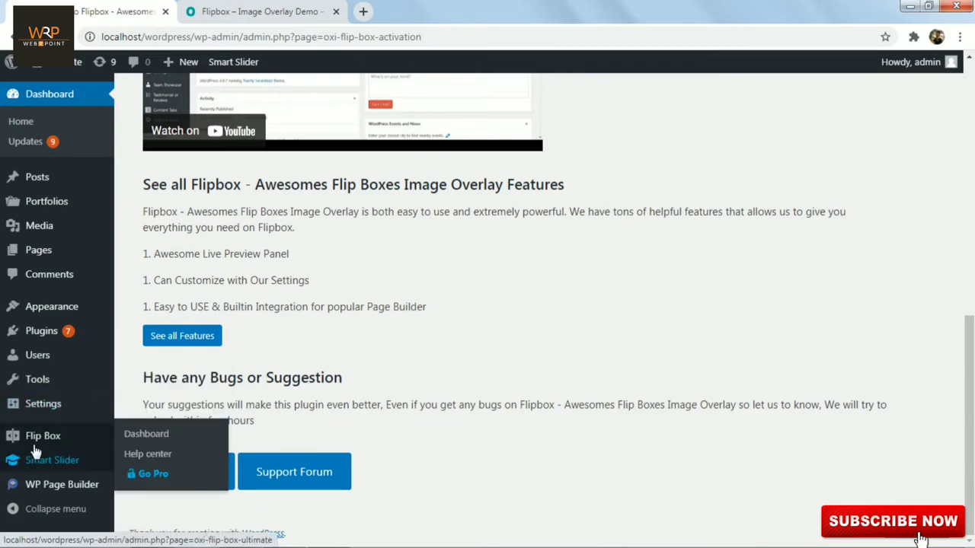
pyautogui.moveTo(33, 446)
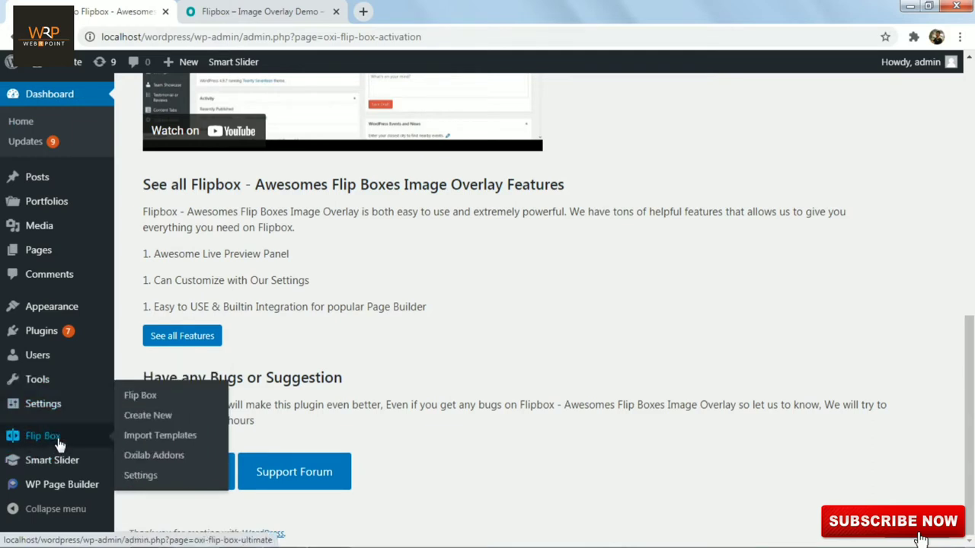
pyautogui.click(143, 416)
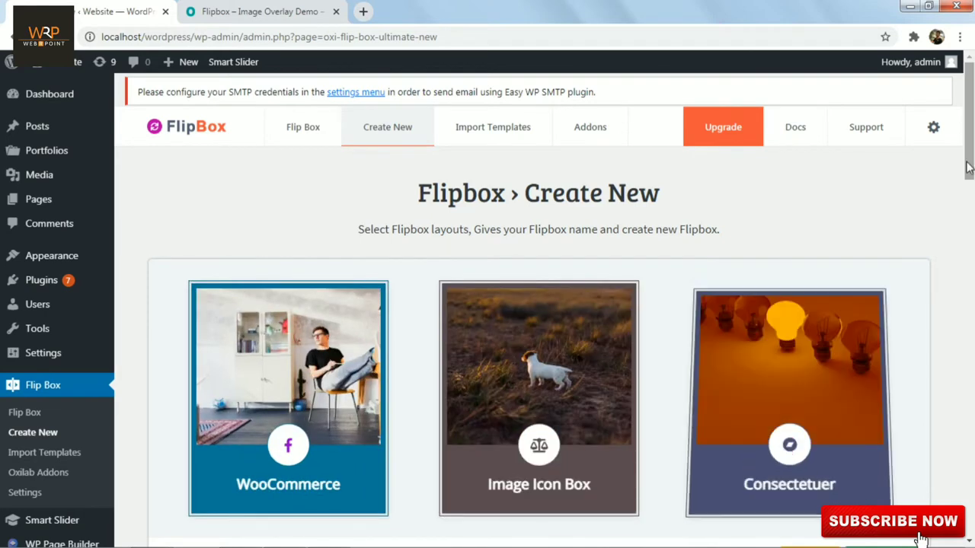
# Step: Examine the available flipbox layouts from Style 1 to Style 5 and preview the flip animations of the Style 5 boxes
pyautogui.moveTo(971, 110); pyautogui.dragTo(971, 112)
pyautogui.scroll(-3, 970, 110)
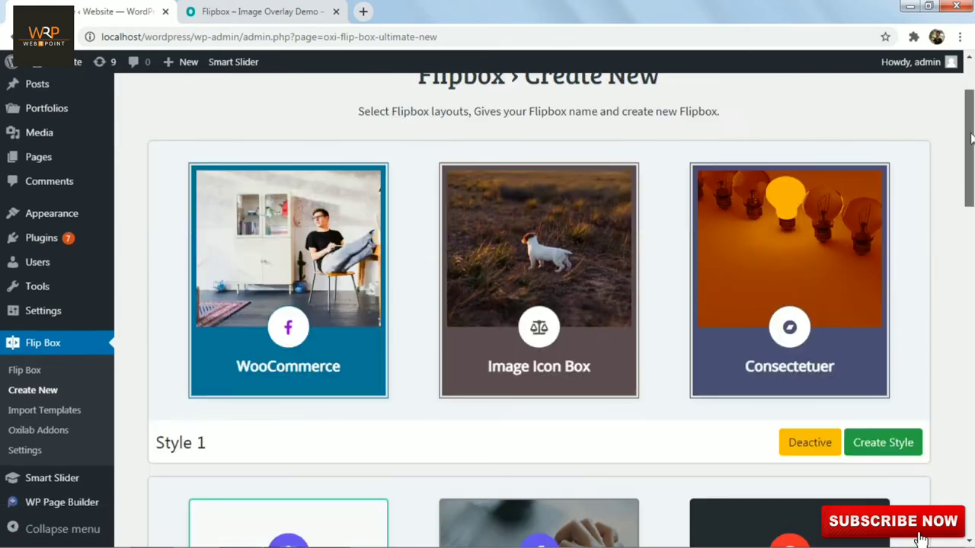
pyautogui.scroll(3, 969, 112)
pyautogui.scroll(-1, 969, 113)
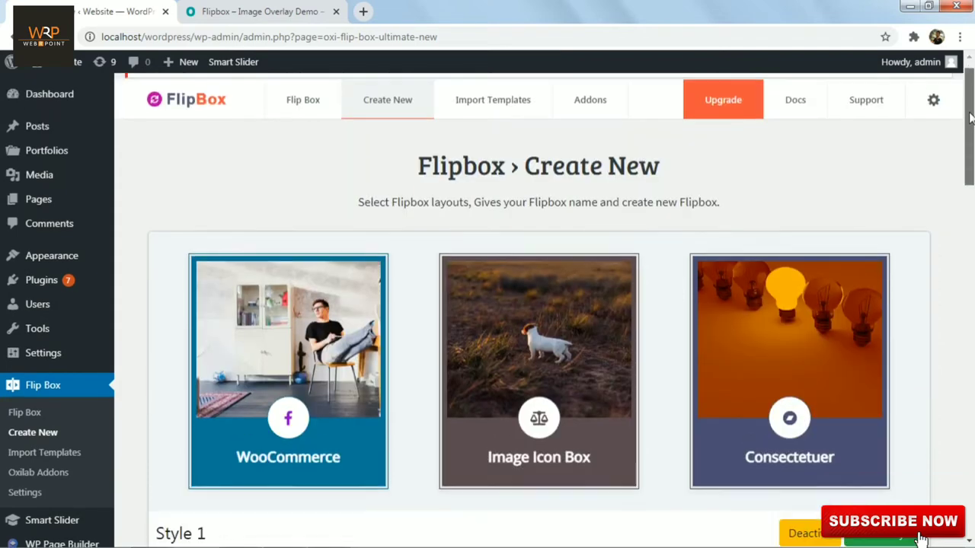
pyautogui.moveTo(467, 268)
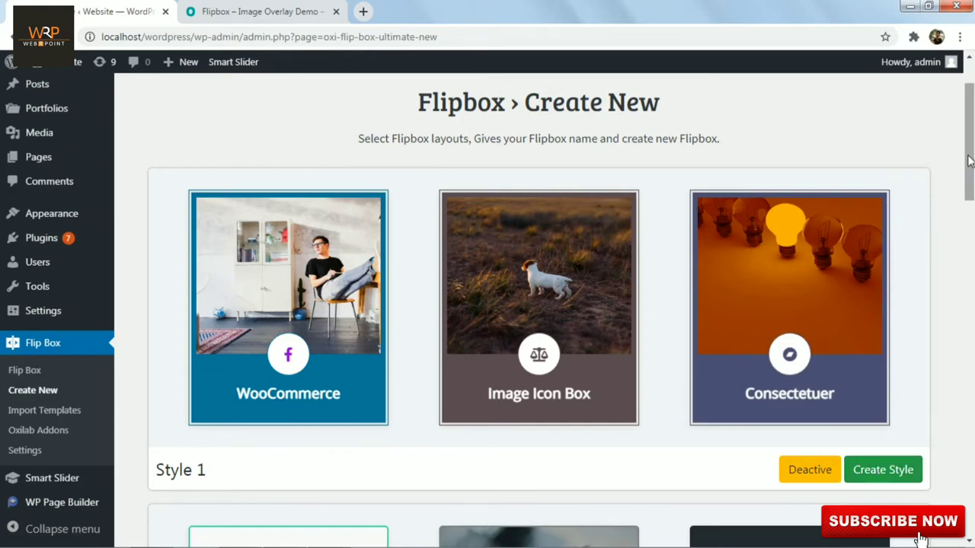
pyautogui.moveTo(970, 152); pyautogui.dragTo(969, 238)
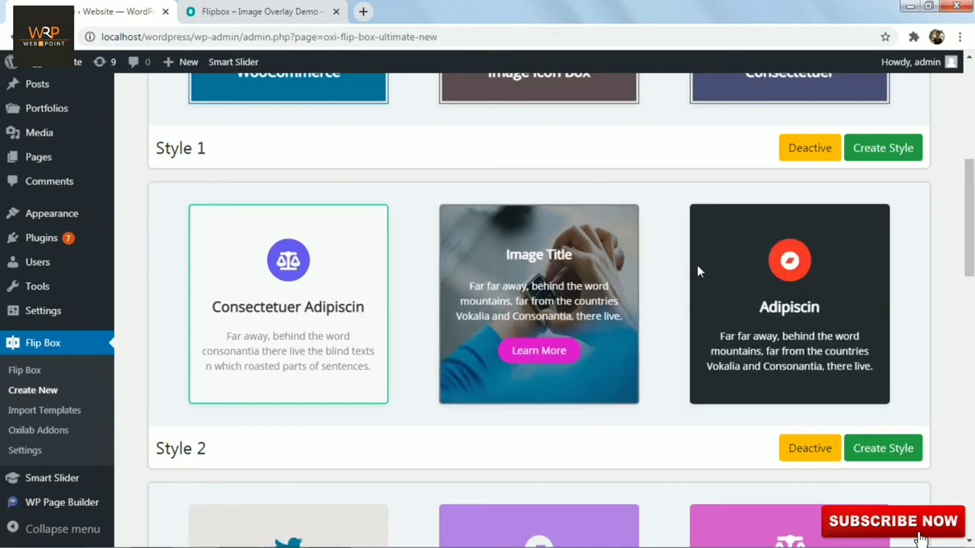
pyautogui.moveTo(971, 238); pyautogui.dragTo(971, 453)
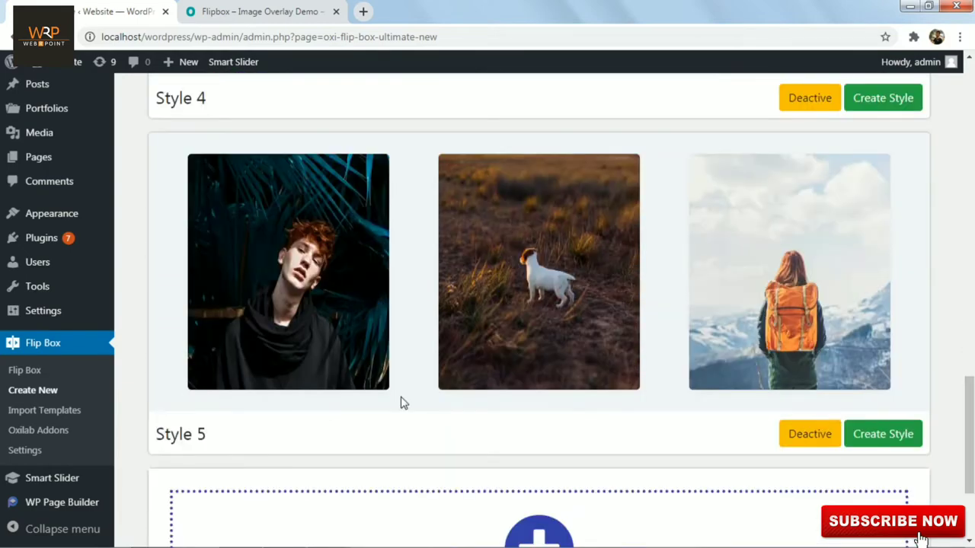
pyautogui.moveTo(594, 364)
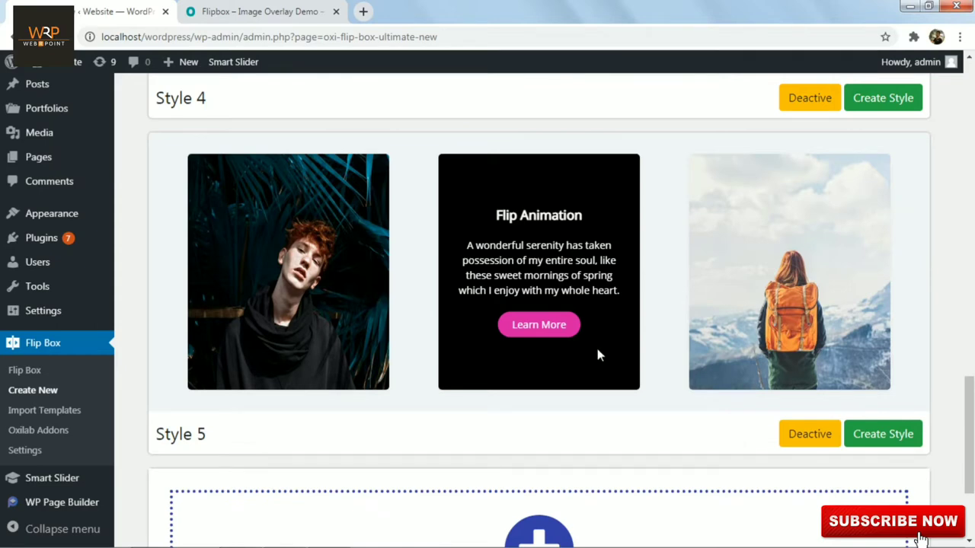
pyautogui.moveTo(729, 338)
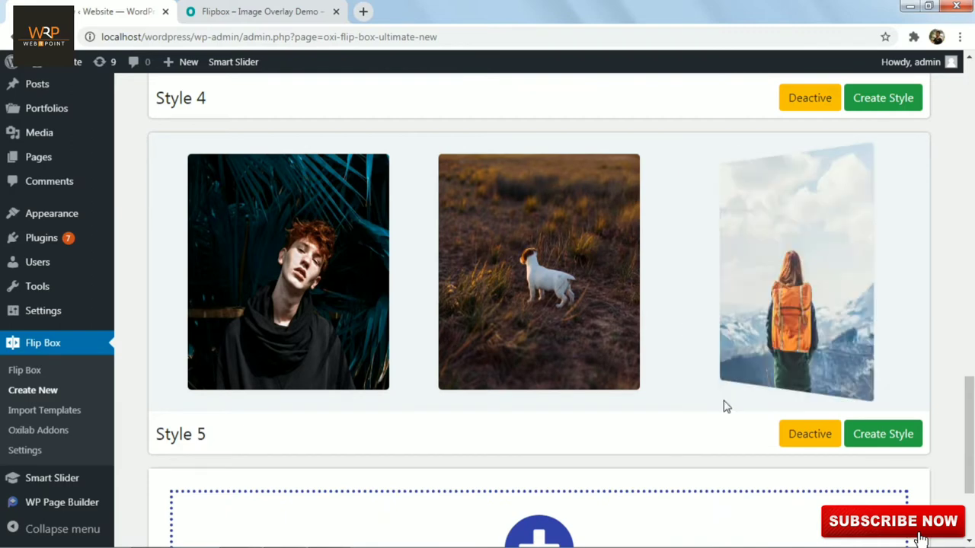
# Step: Create a new flipbox from Style 5 using the 3rd layout, leaving its name blank
pyautogui.click(882, 438)
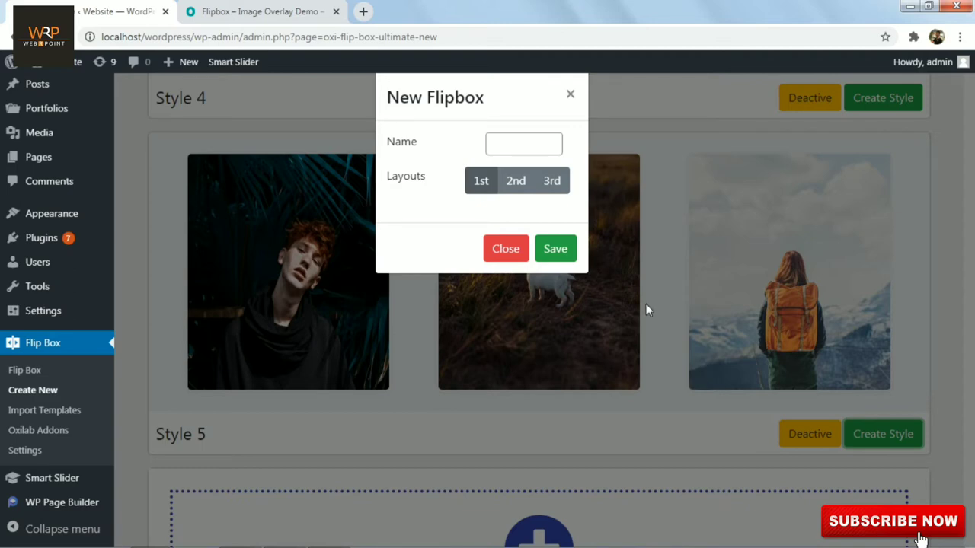
pyautogui.click(553, 190)
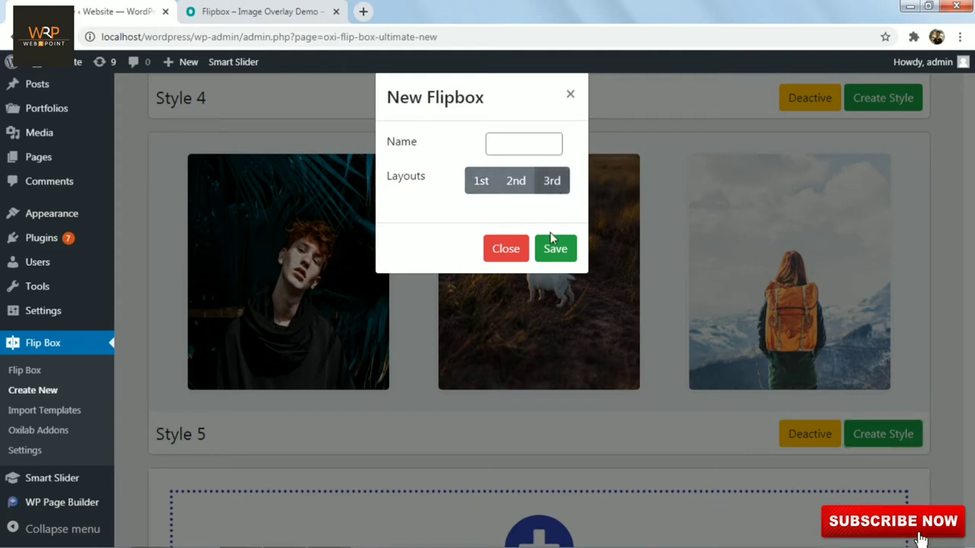
pyautogui.click(553, 253)
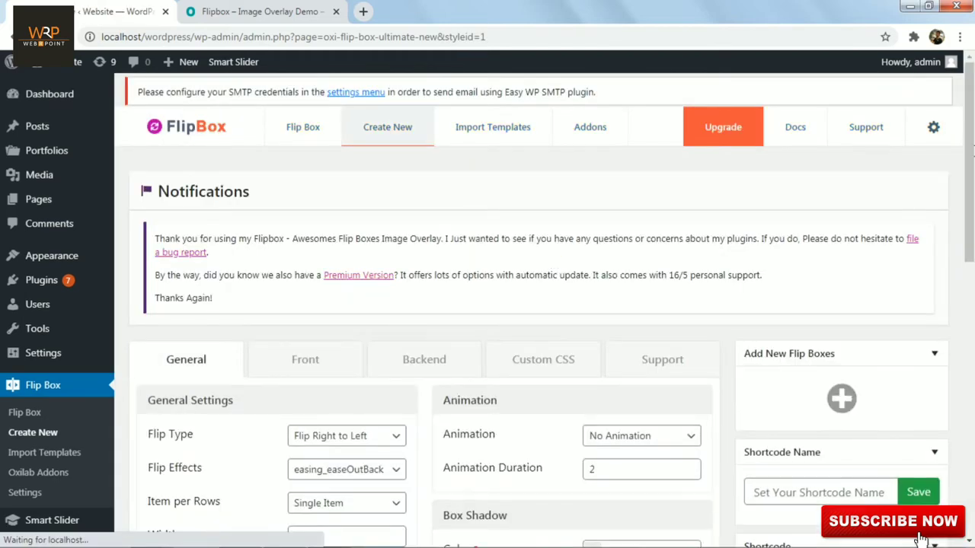
# Step: Examine the new flipbox's general settings and the available Flip Type options, keeping the current choice
pyautogui.scroll(-4, 971, 152)
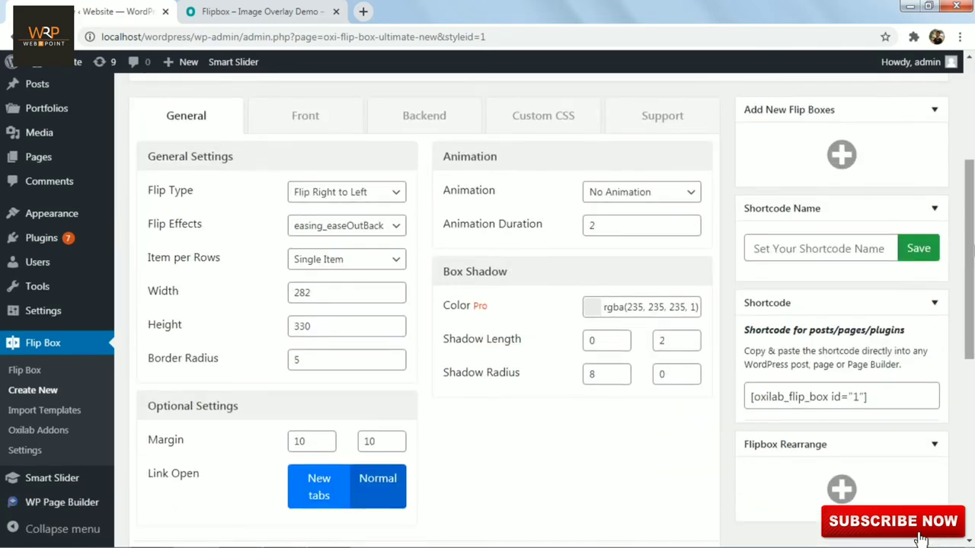
pyautogui.click(367, 192)
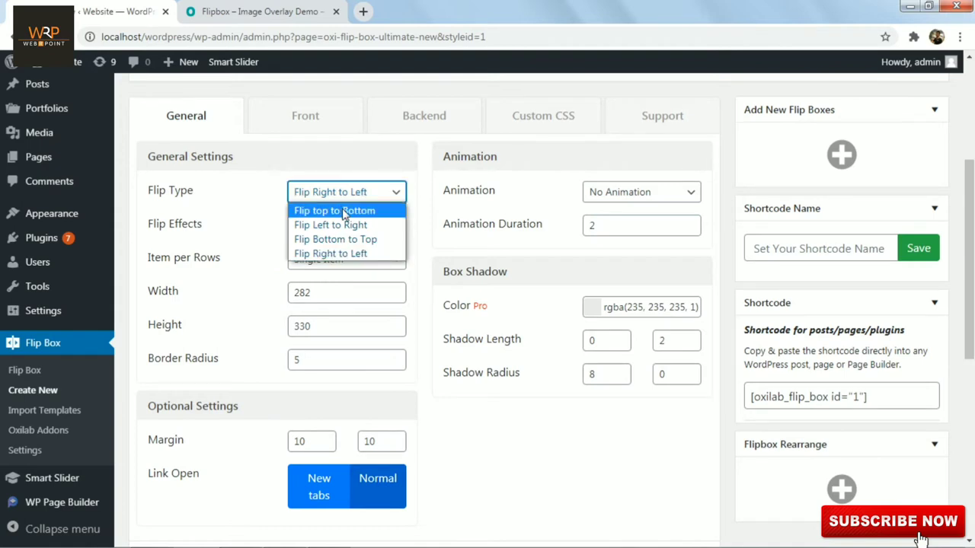
pyautogui.click(254, 208)
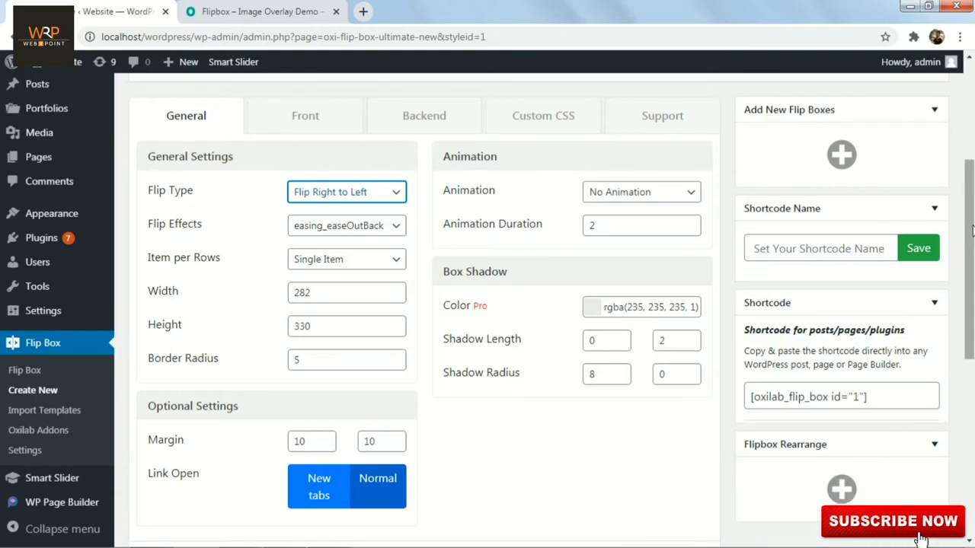
# Step: Open the previewed flip box for editing and set its front image to the black car picture Group-90.png from the media library
pyautogui.moveTo(972, 231); pyautogui.dragTo(970, 450)
pyautogui.moveTo(553, 351)
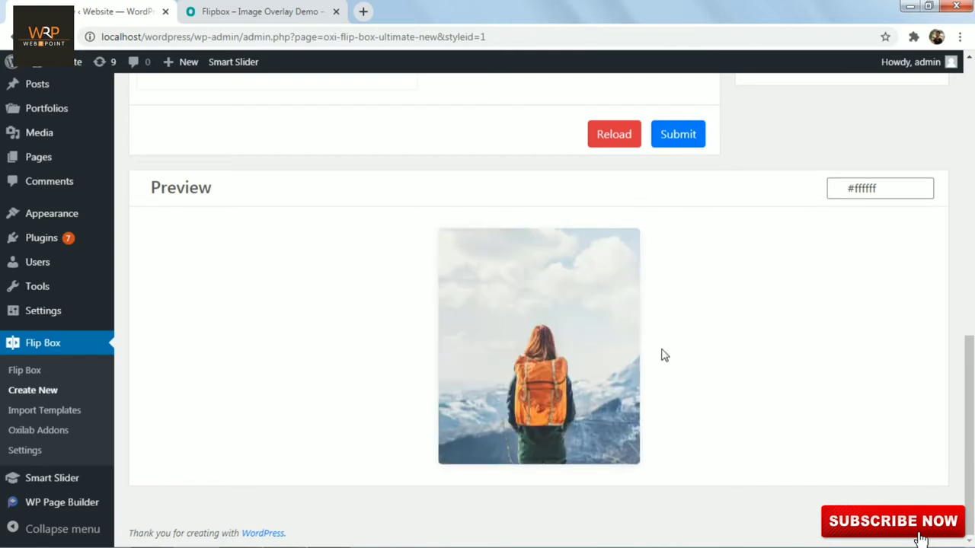
pyautogui.moveTo(590, 365)
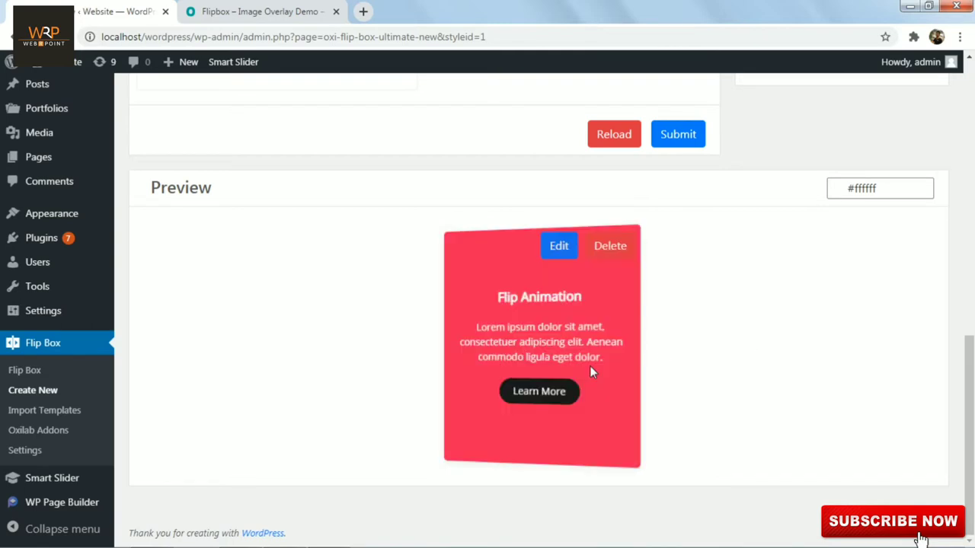
pyautogui.click(560, 254)
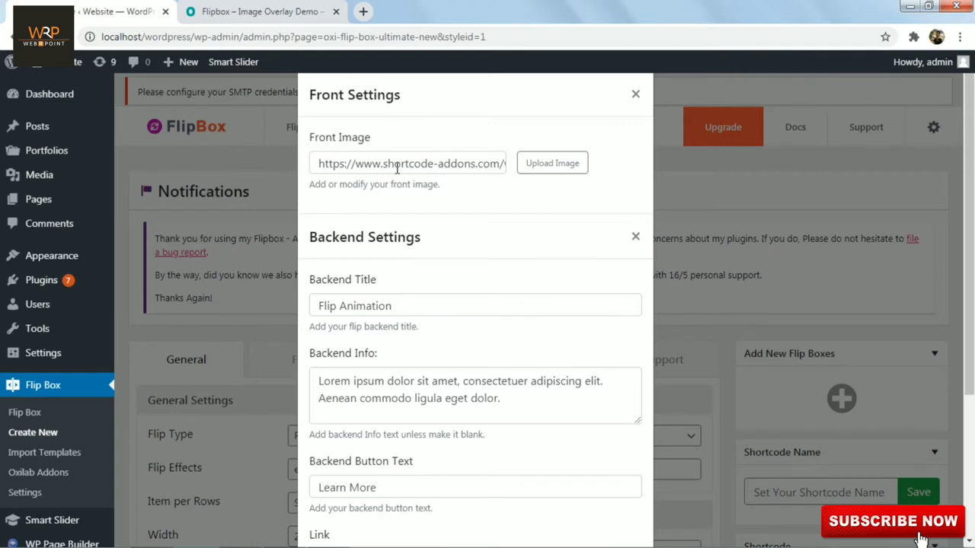
pyautogui.click(562, 177)
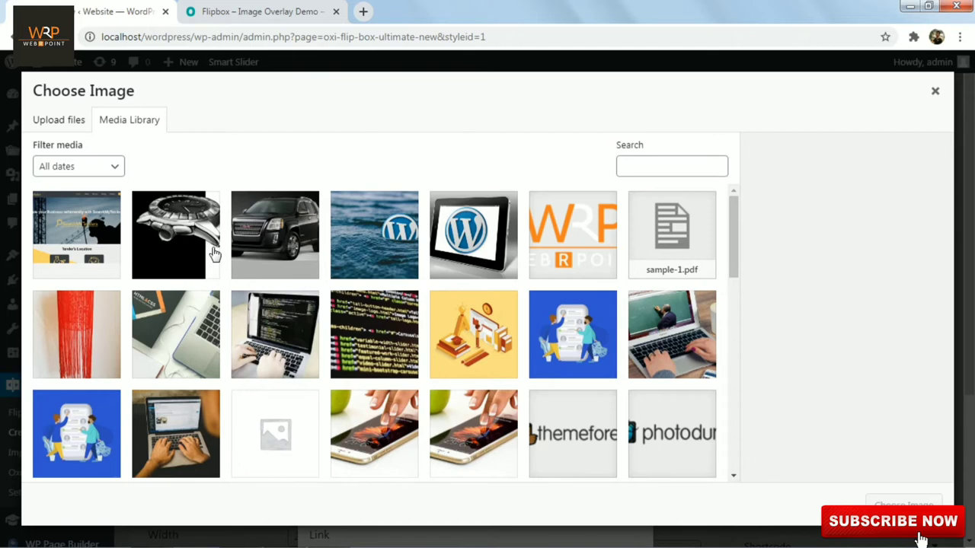
pyautogui.click(277, 251)
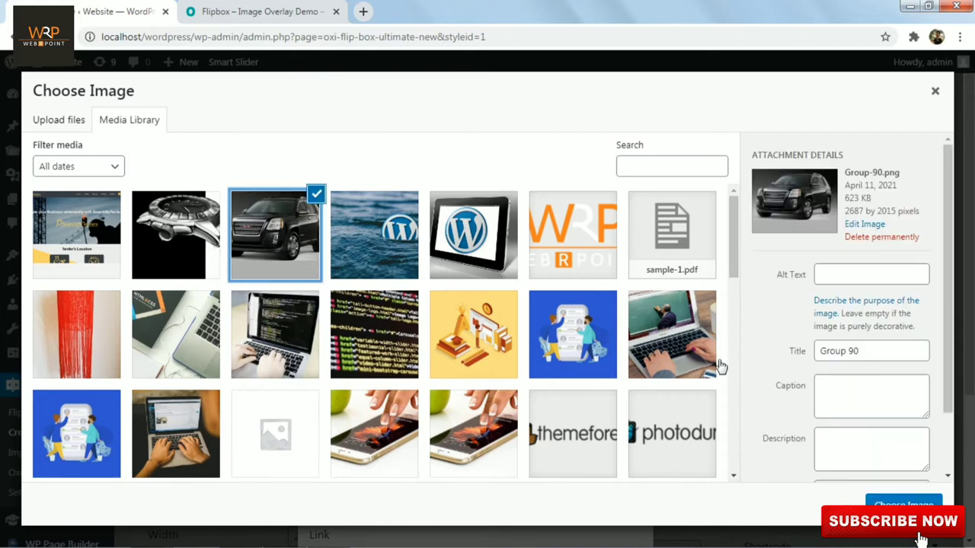
pyautogui.click(903, 503)
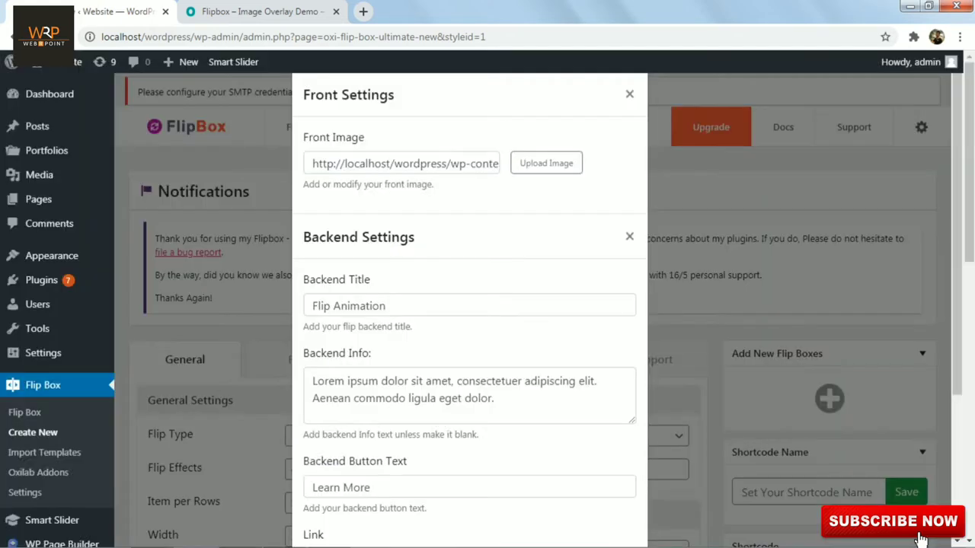
# Step: Look through the backend title, info, button text, link and background image fields without editing them, and submit the flip box content
pyautogui.click(395, 307)
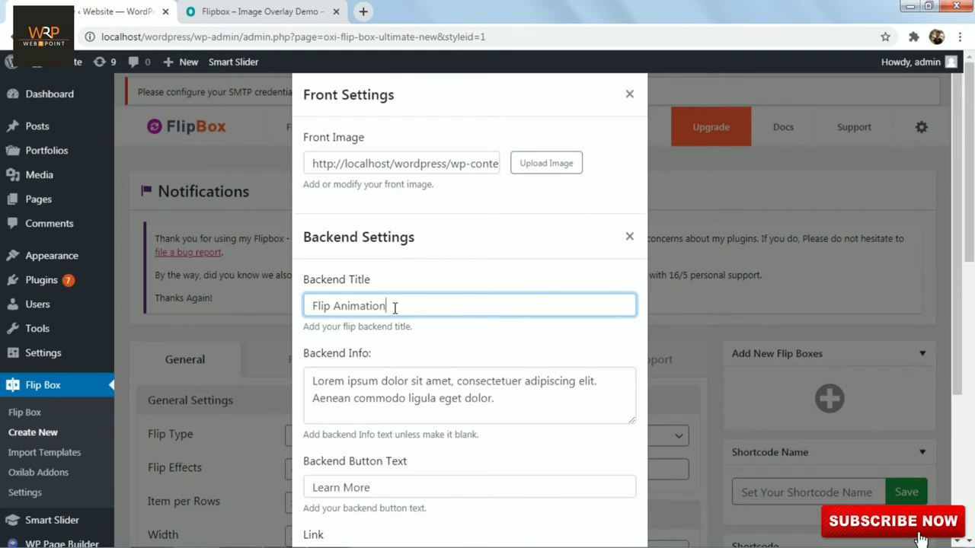
pyautogui.scroll(-3, 944, 401)
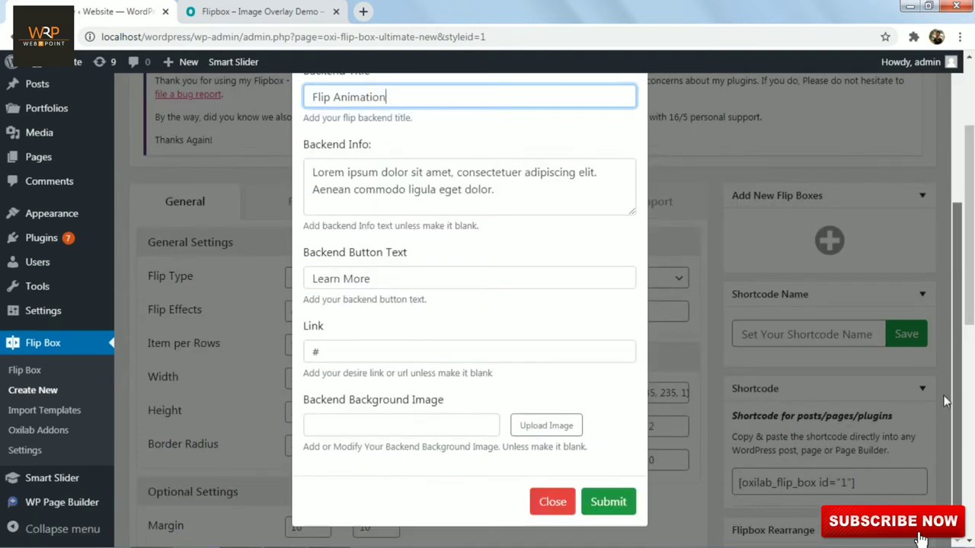
pyautogui.click(348, 347)
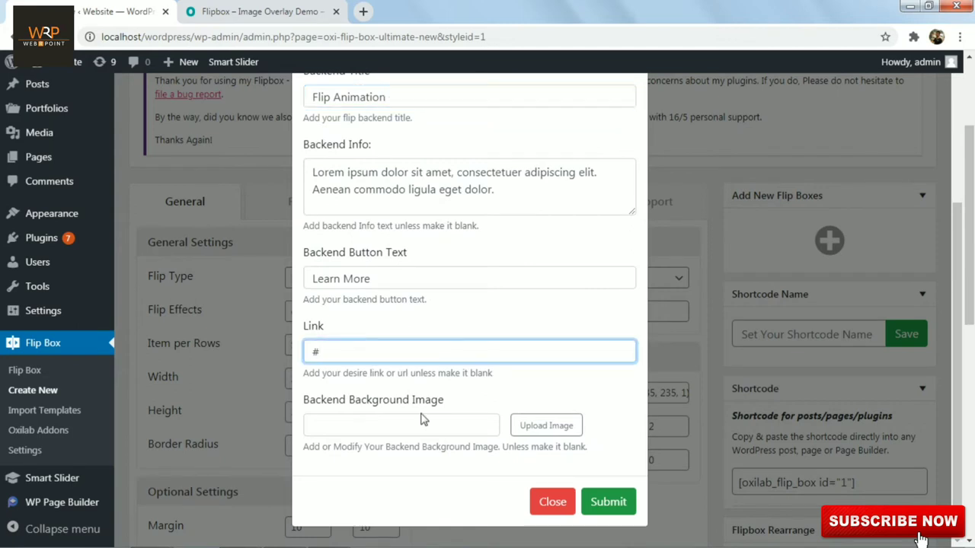
pyautogui.click(608, 504)
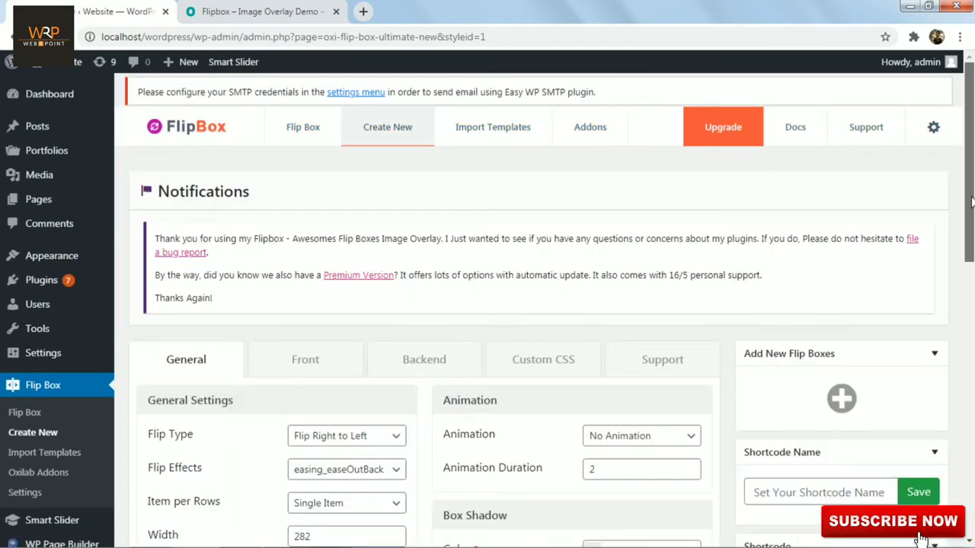
# Step: Name the flip box's shortcode "testflip" and save the name
pyautogui.moveTo(971, 200); pyautogui.dragTo(971, 304)
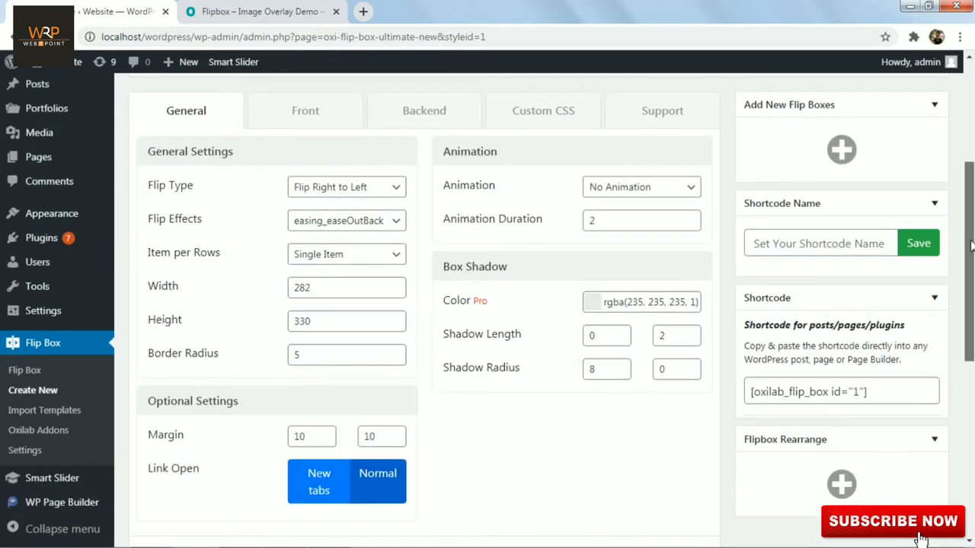
pyautogui.moveTo(972, 244); pyautogui.dragTo(972, 221)
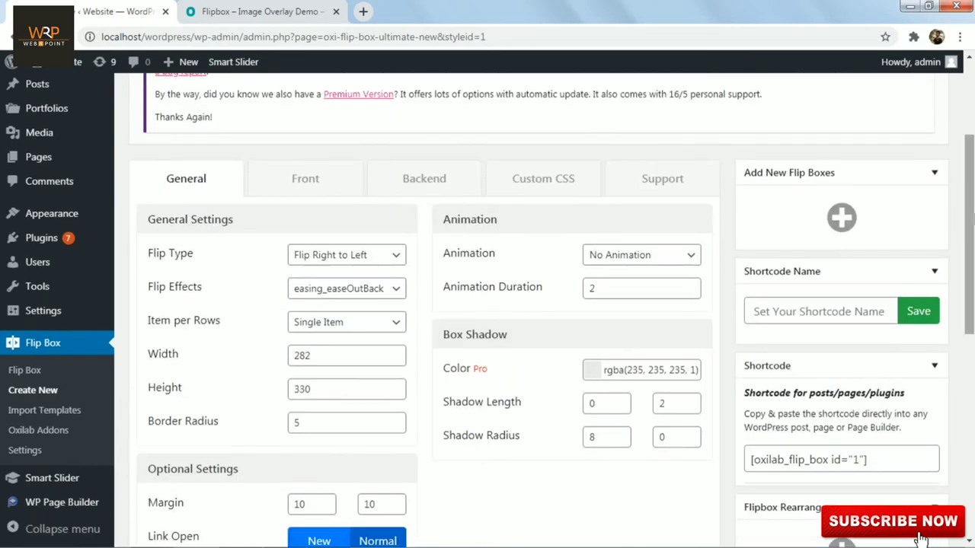
pyautogui.click(780, 316)
pyautogui.write('testfli')
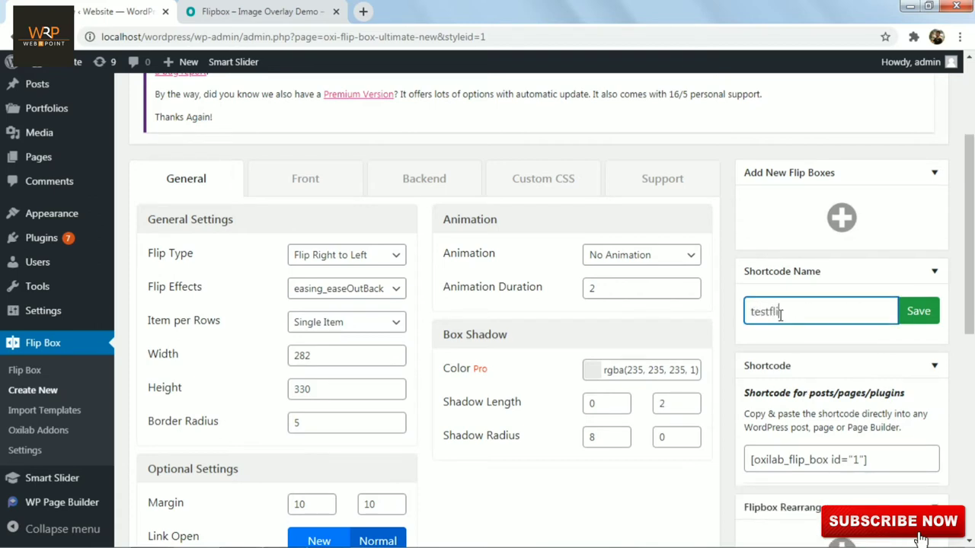
pyautogui.write('p')
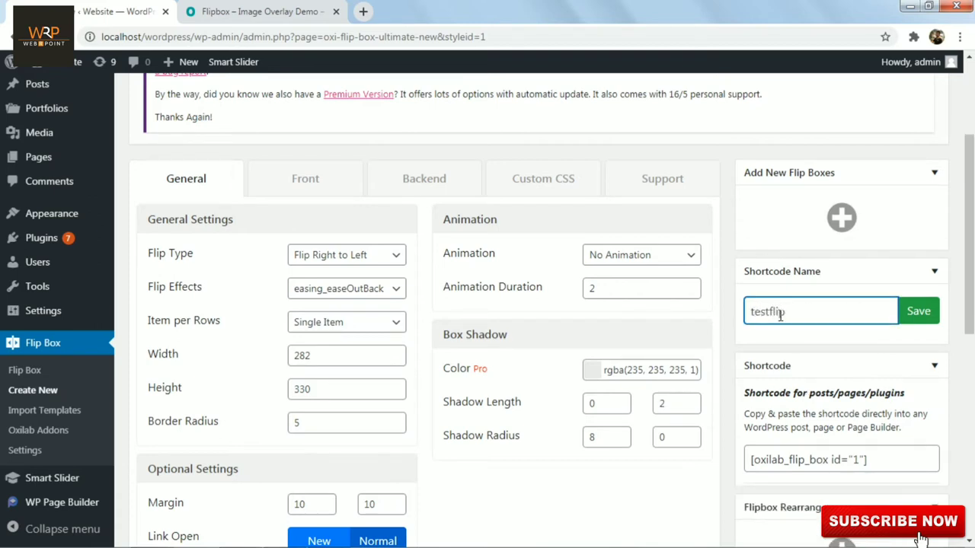
pyautogui.click(924, 318)
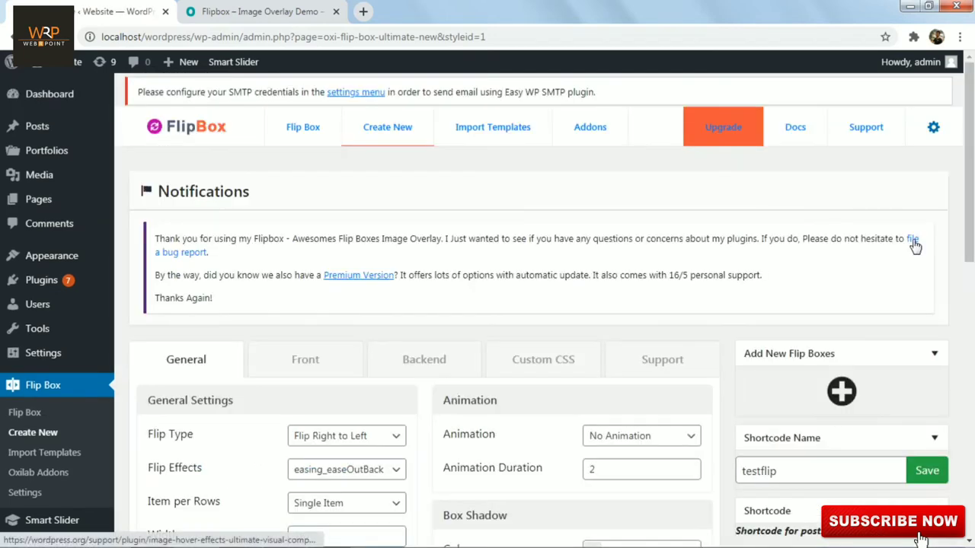
# Step: Submit the flip box's general settings with their current values
pyautogui.scroll(-4, 973, 146)
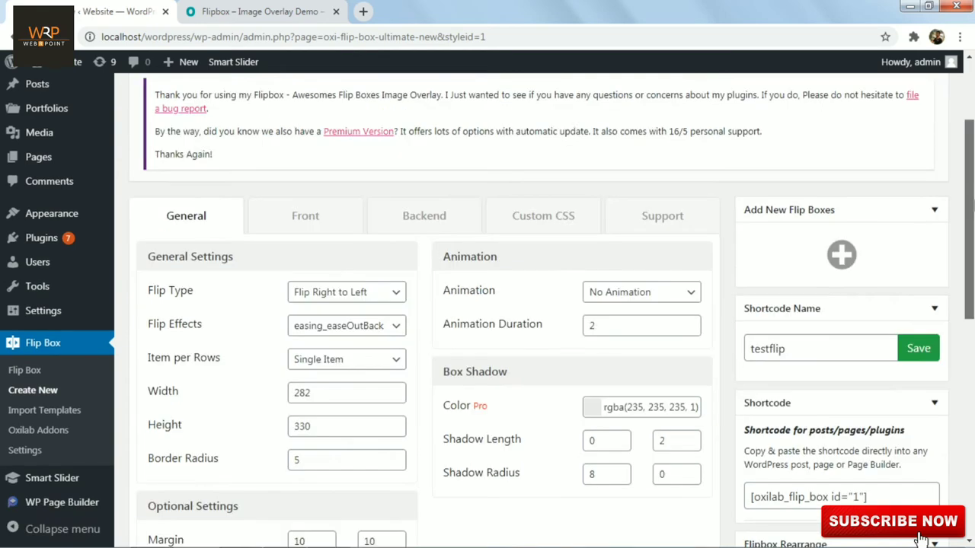
pyautogui.scroll(-1, 842, 381)
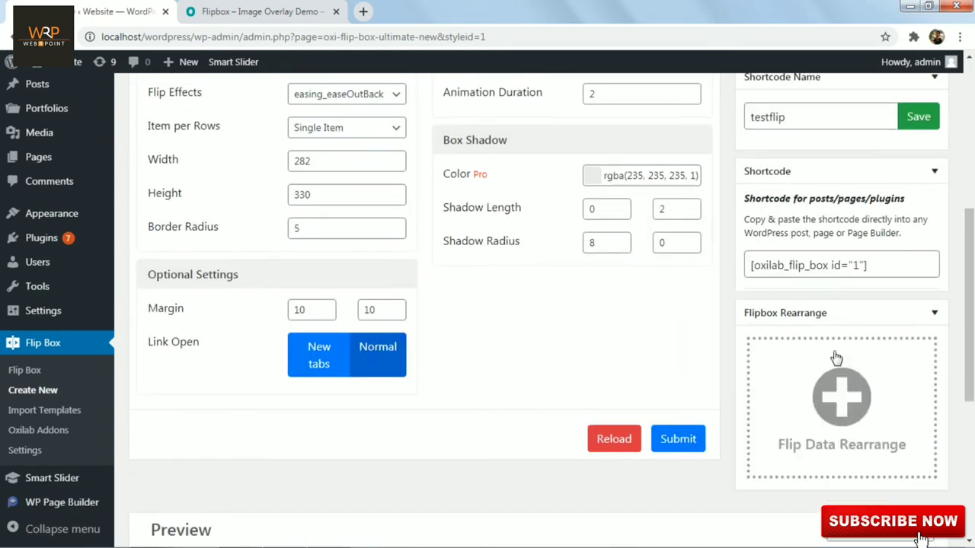
pyautogui.click(694, 442)
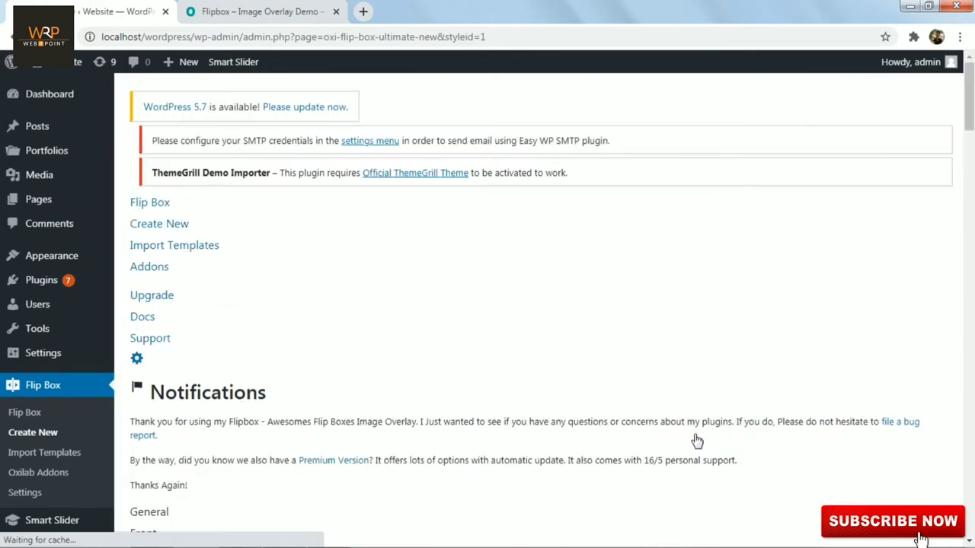
# Step: Copy the flip box's shortcode for posts, pages and plugins
pyautogui.scroll(-3, 969, 170)
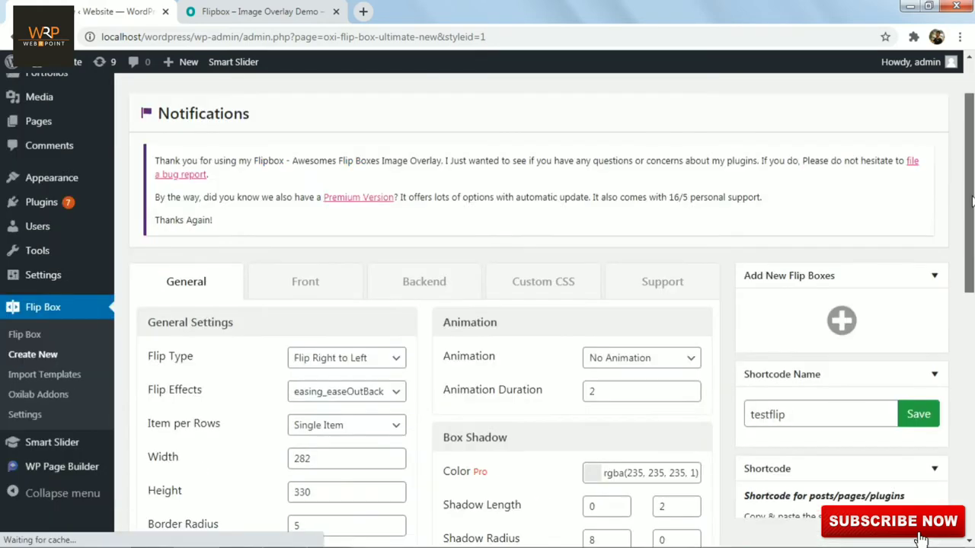
pyautogui.scroll(-1, 777, 293)
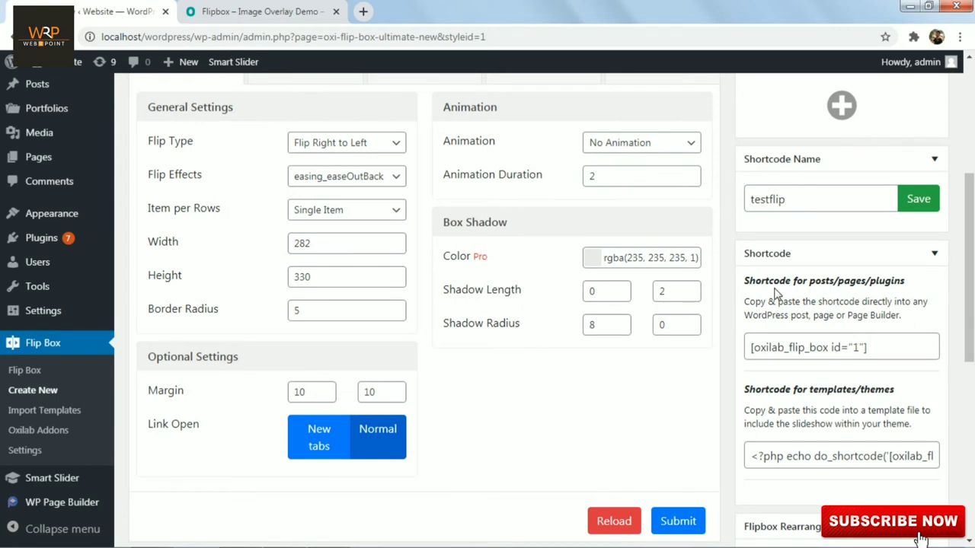
pyautogui.click(751, 348)
pyautogui.moveTo(751, 347); pyautogui.dragTo(892, 347)
pyautogui.hotkey('ctrl', 'c')
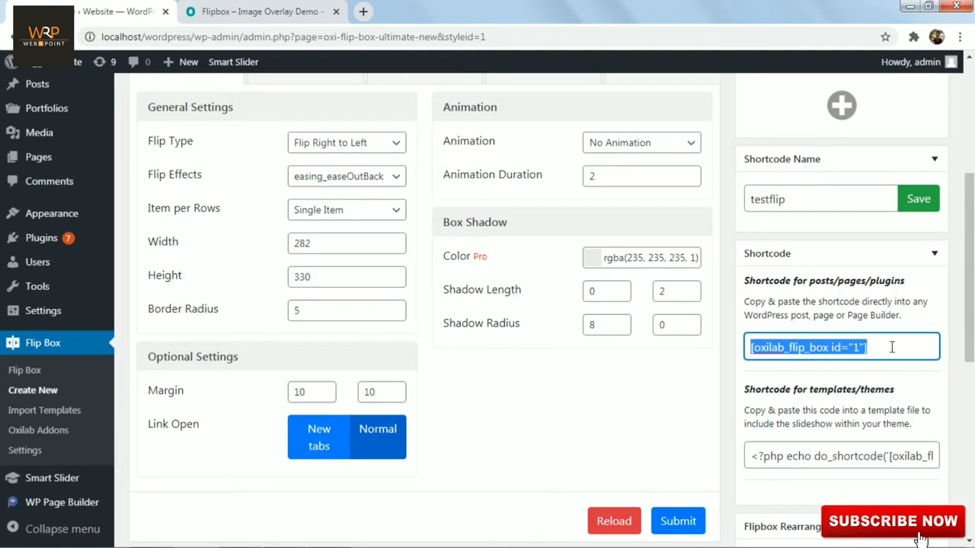
# Step: Start a new WordPress page in a separate browser tab, dismiss the editor's welcome guide and title the page "flip page"
pyautogui.moveTo(66, 158)
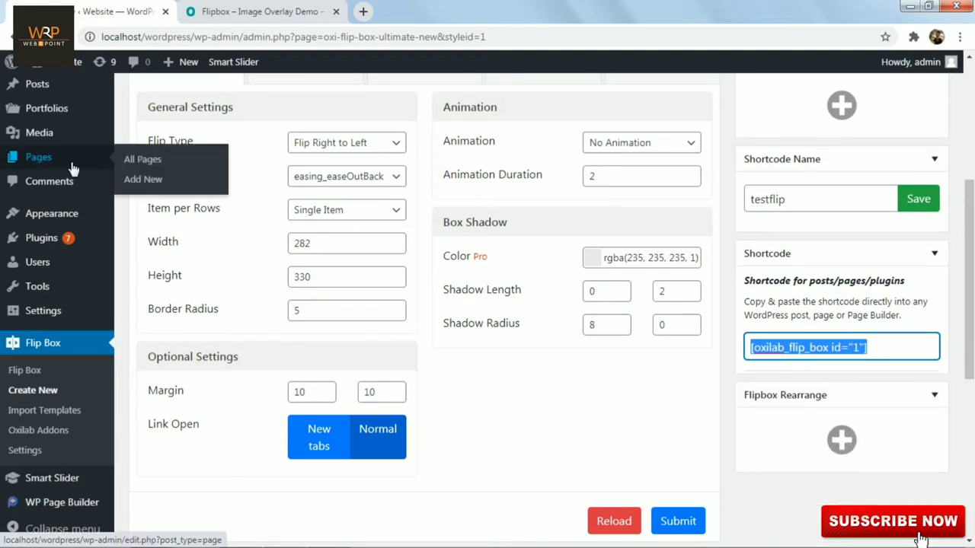
pyautogui.rightClick(160, 181)
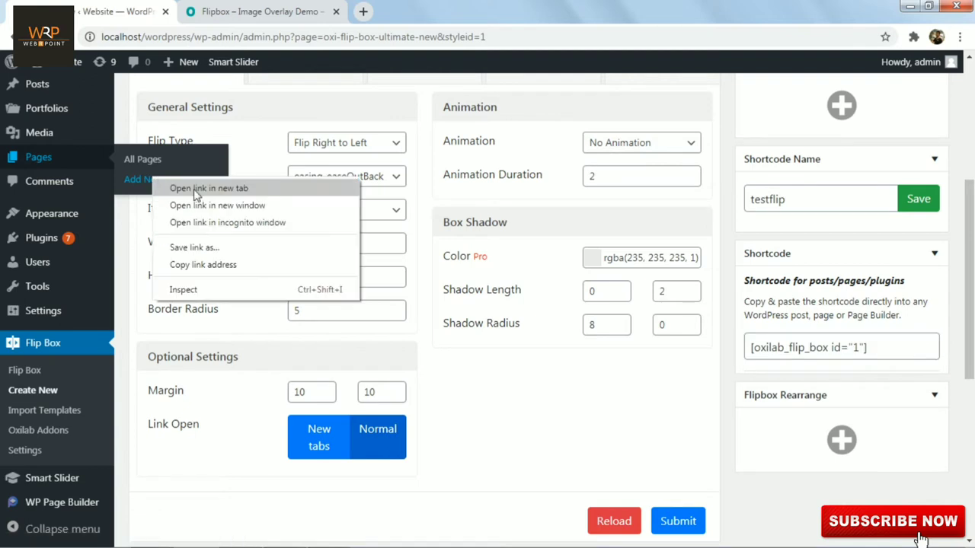
pyautogui.click(194, 188)
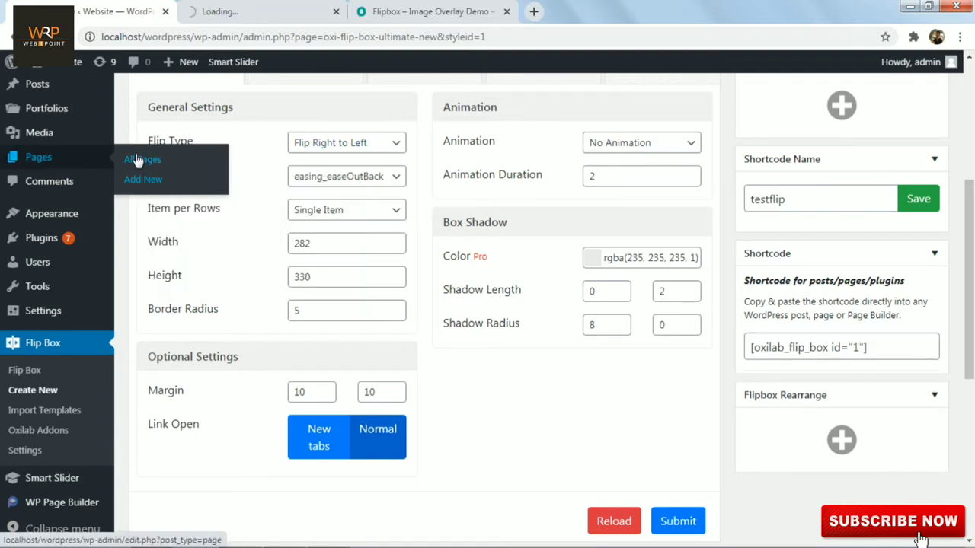
pyautogui.click(276, 12)
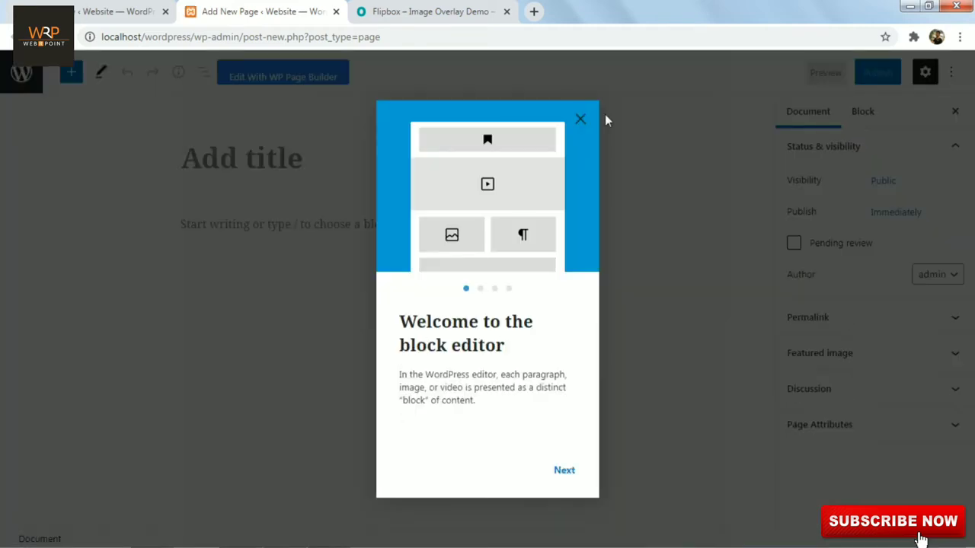
pyautogui.click(582, 120)
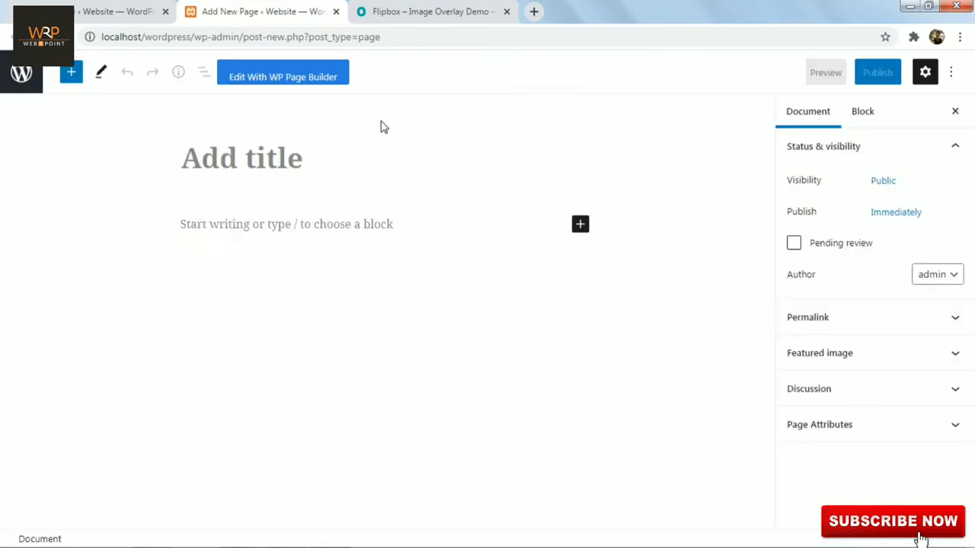
pyautogui.write('fli')
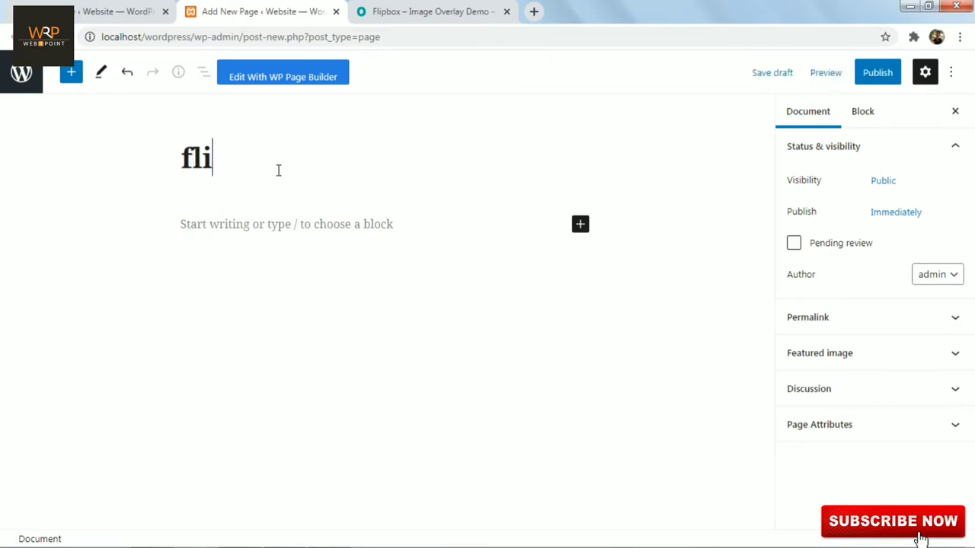
pyautogui.write('p page')
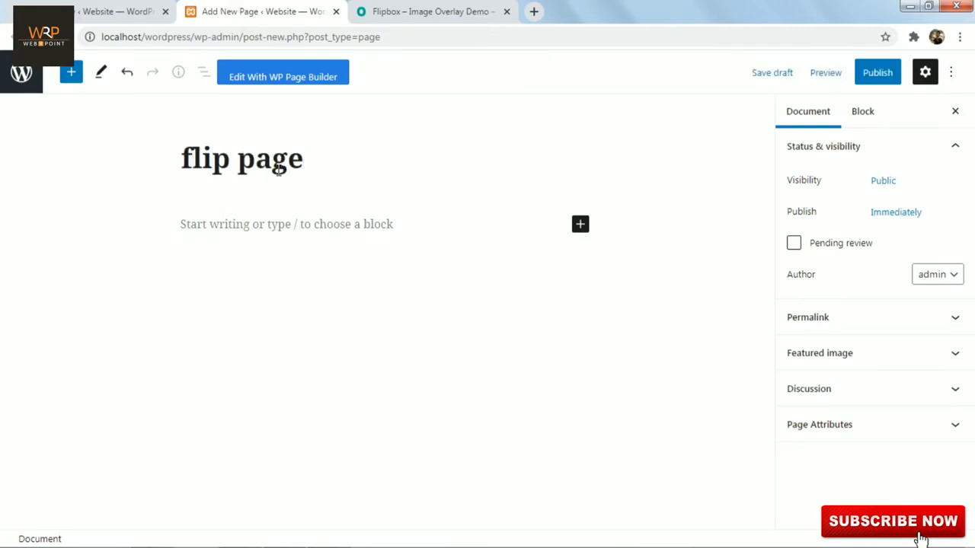
# Step: Add a Shortcode block to the page and paste [oxilab_flip_box id="1"] into it
pyautogui.click(581, 226)
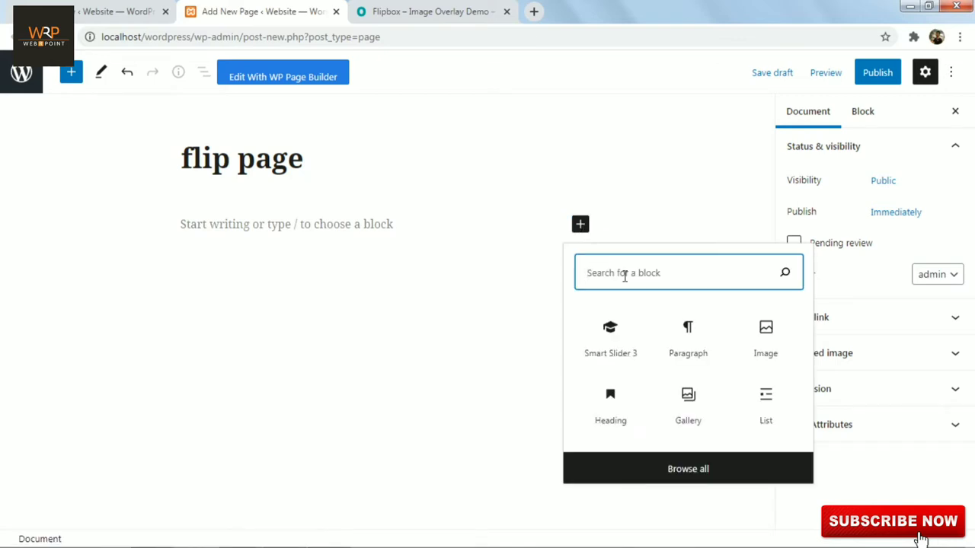
pyautogui.write('short')
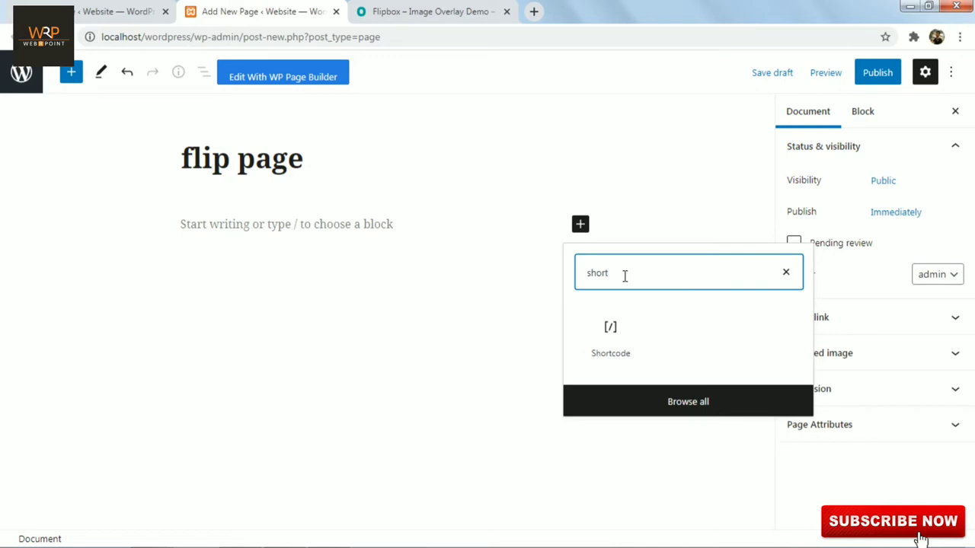
pyautogui.click(610, 340)
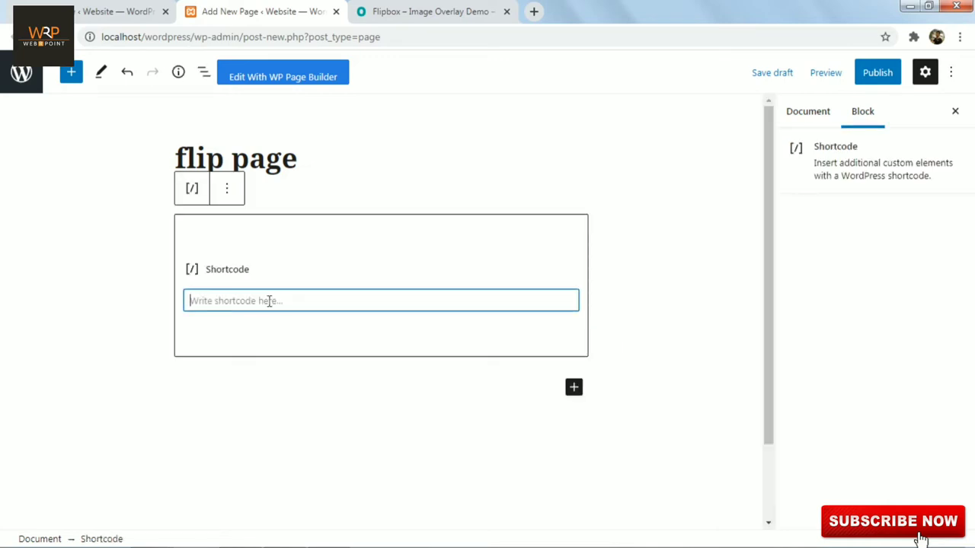
pyautogui.hotkey('ctrl', 'v')
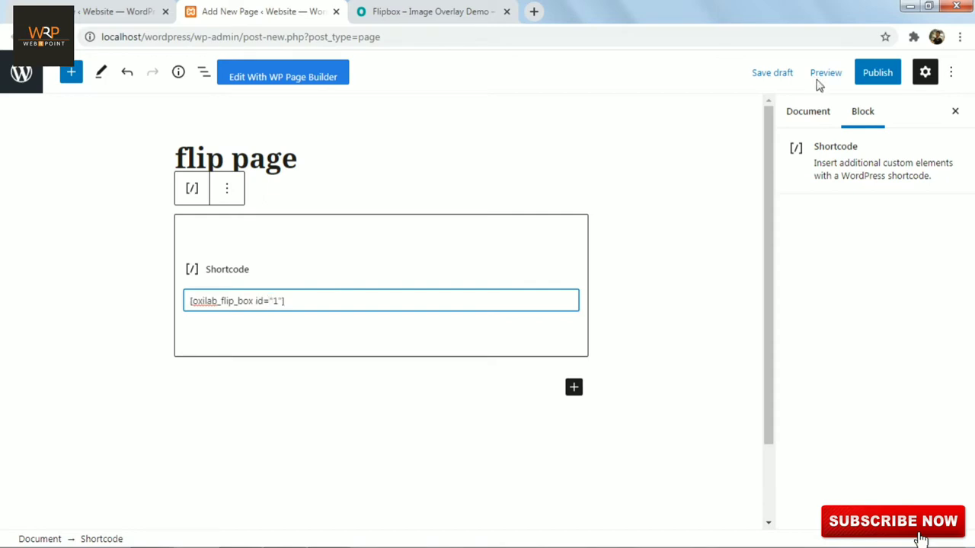
# Step: Publish the flip page and open the live page in a new browser tab
pyautogui.click(872, 73)
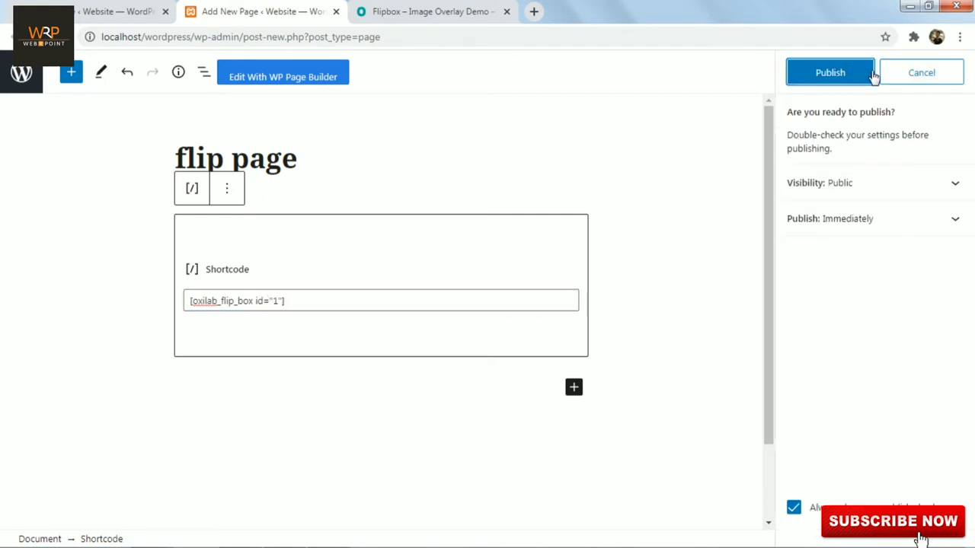
pyautogui.click(873, 73)
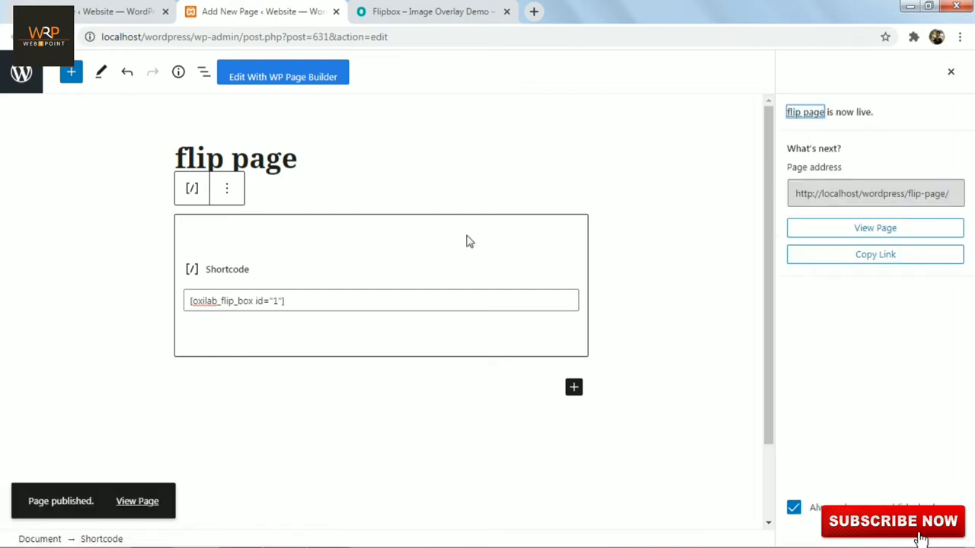
pyautogui.rightClick(155, 505)
pyautogui.click(217, 390)
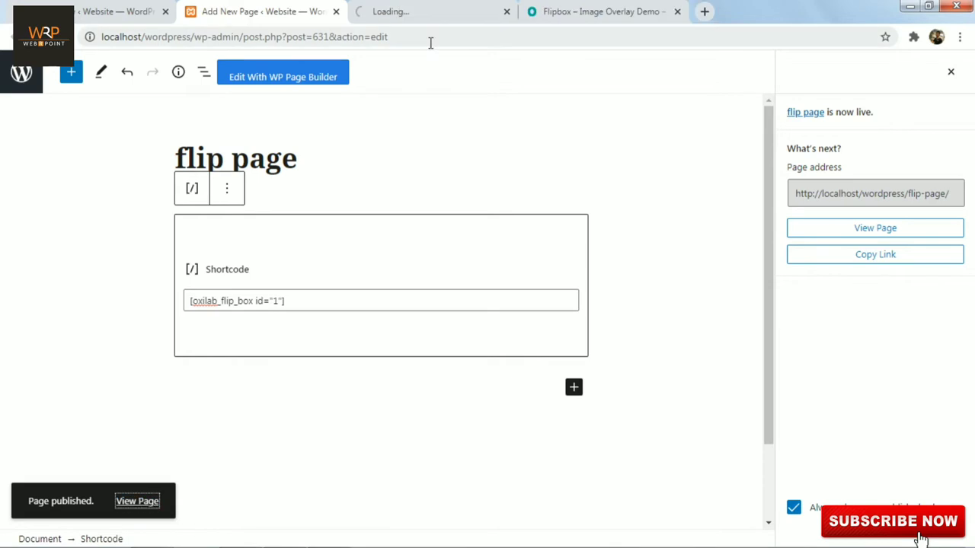
# Step: Check the flip box and its flip effect on the live flip page
pyautogui.click(421, 20)
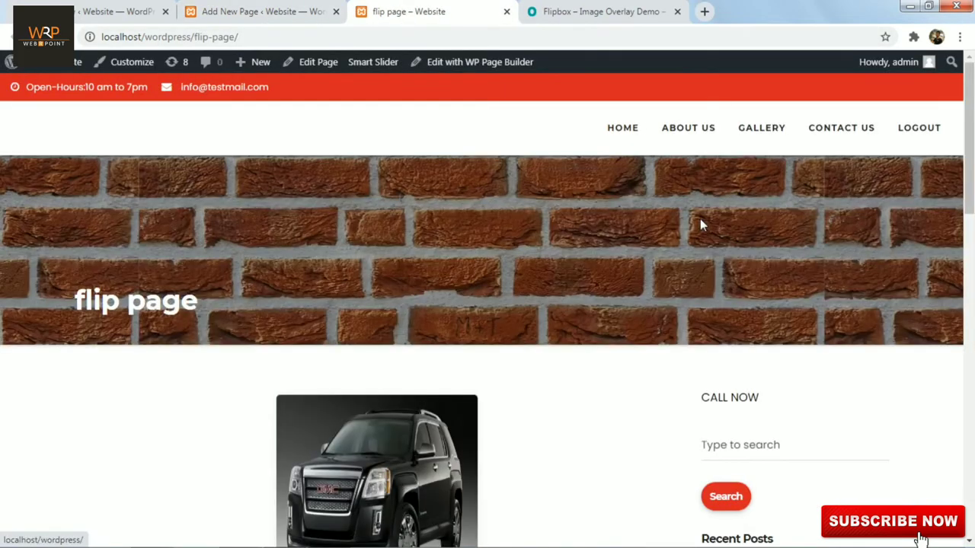
pyautogui.moveTo(972, 137); pyautogui.dragTo(972, 197)
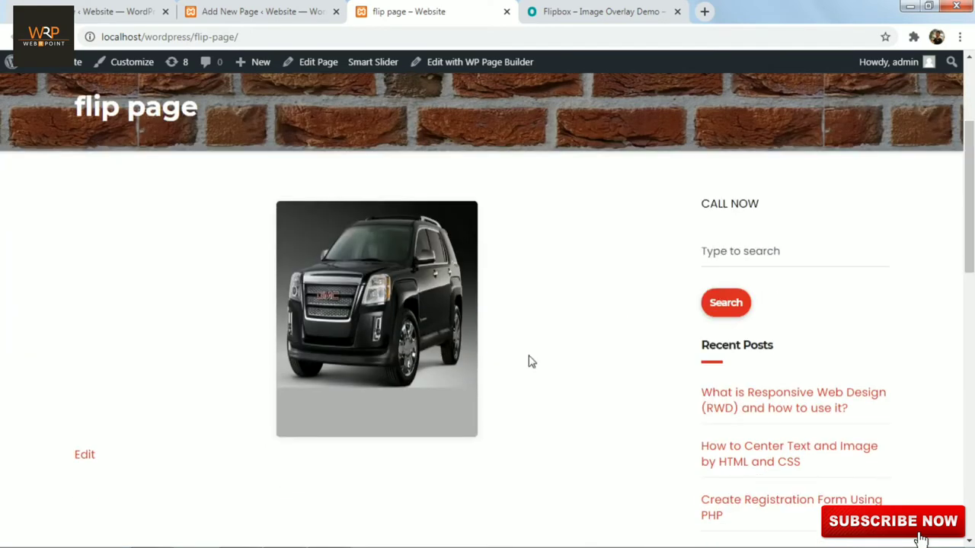
pyautogui.moveTo(475, 373)
# Step: Return to the flip box editor and open the existing car flip box from the preview for editing
pyautogui.click(113, 12)
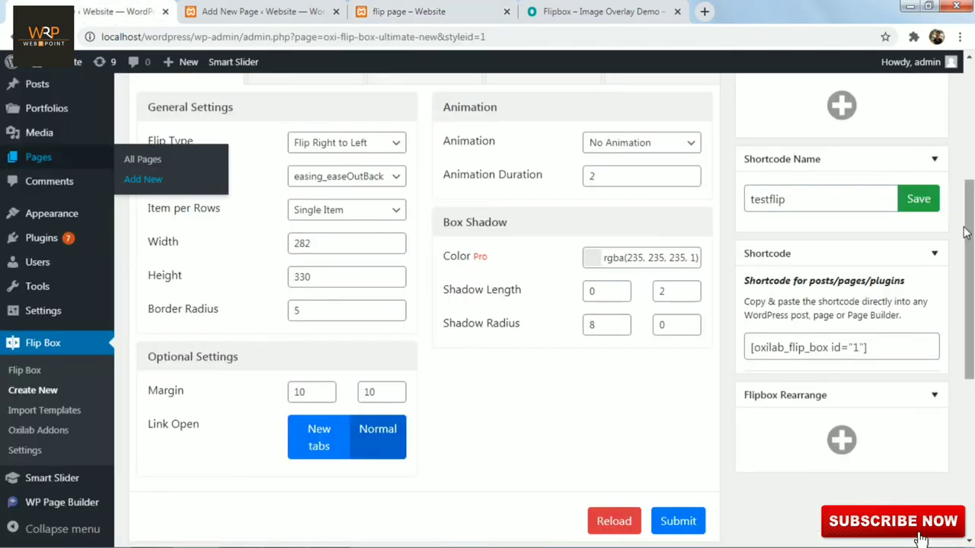
pyautogui.scroll(-1, 967, 236)
pyautogui.scroll(-5, 967, 242)
pyautogui.moveTo(618, 254)
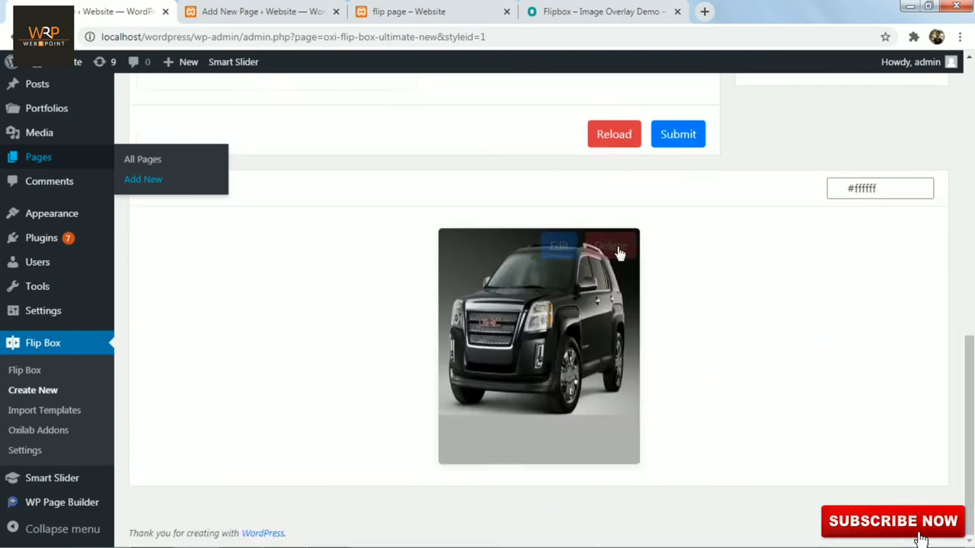
pyautogui.click(558, 247)
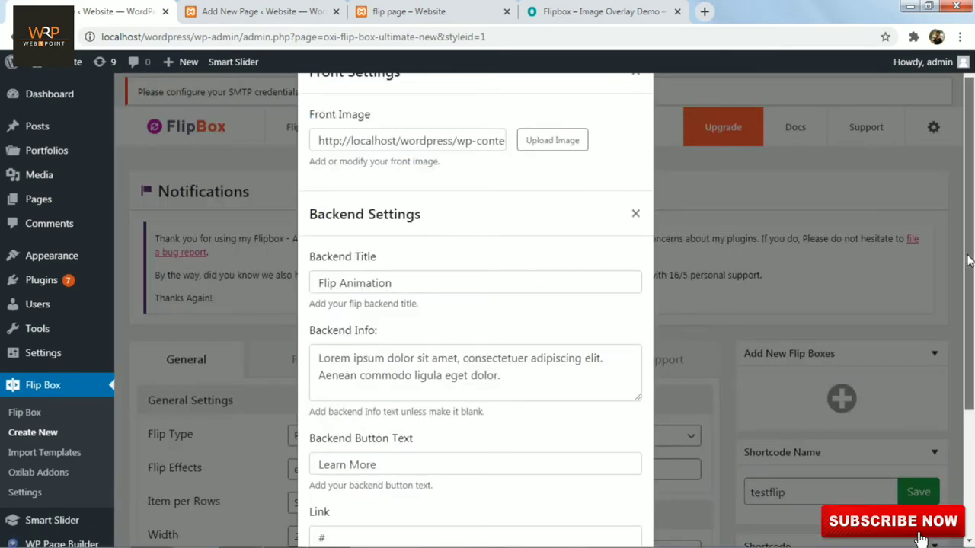
pyautogui.scroll(-2, 837, 205)
pyautogui.scroll(-1, 476, 305)
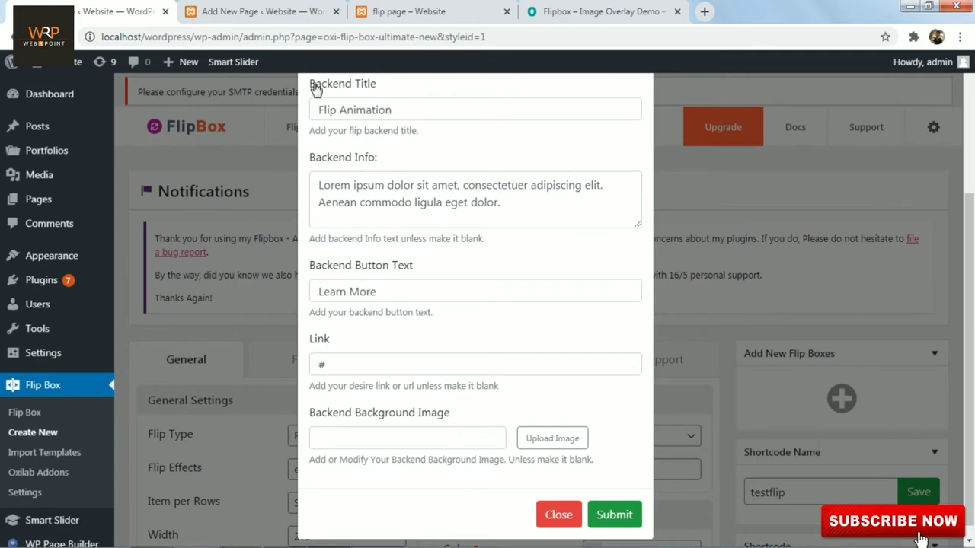
# Step: Replace the flip box's backend title with "TEST TILTLE"
pyautogui.click(414, 111)
pyautogui.press('BackSpace')
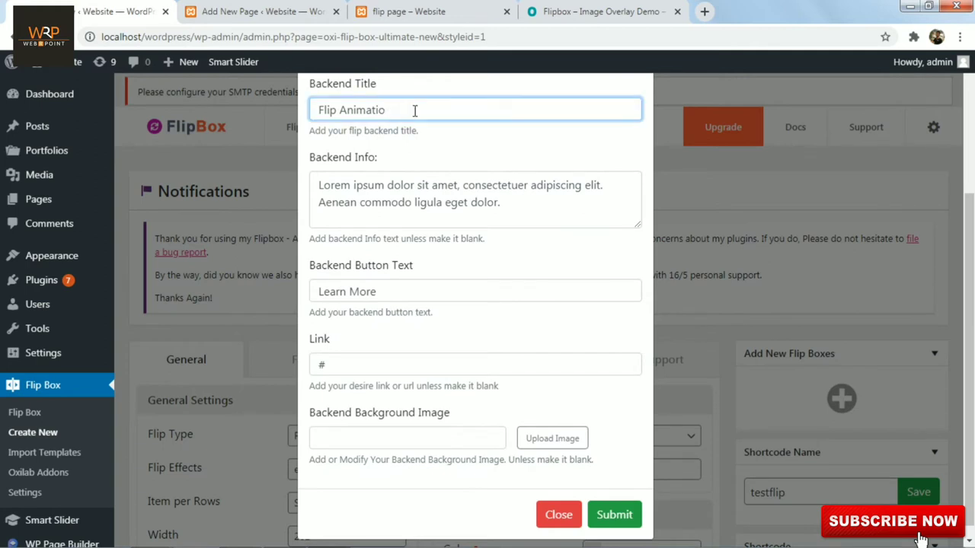
pyautogui.press('BackSpace')
pyautogui.press('BackSpace')
pyautogui.press('BackSpace')
pyautogui.press('BackSpace')
pyautogui.press('BackSpace')
pyautogui.press('BackSpace')
pyautogui.press('BackSpace')
pyautogui.press('BackSpace')
pyautogui.press('BackSpace')
pyautogui.press('BackSpace')
pyautogui.press('BackSpace')
pyautogui.press('BackSpace')
pyautogui.press('BackSpace')
pyautogui.write('TEST TILTLE')
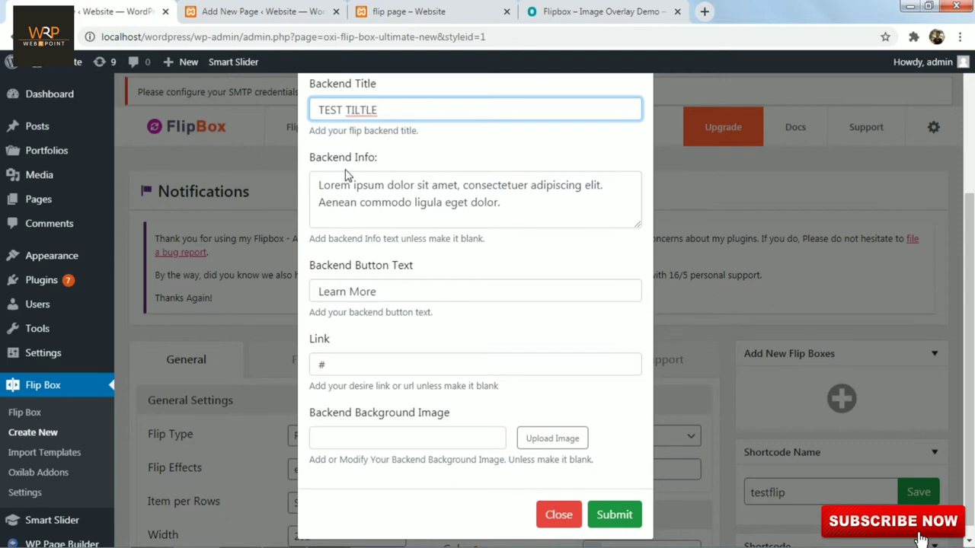
# Step: Try putting "TEST TEST" before the Lorem ipsum text in the backend info, restoring the original wording
pyautogui.moveTo(320, 185); pyautogui.dragTo(498, 223)
pyautogui.hotkey('ctrl', 'c')
pyautogui.press('BackSpace')
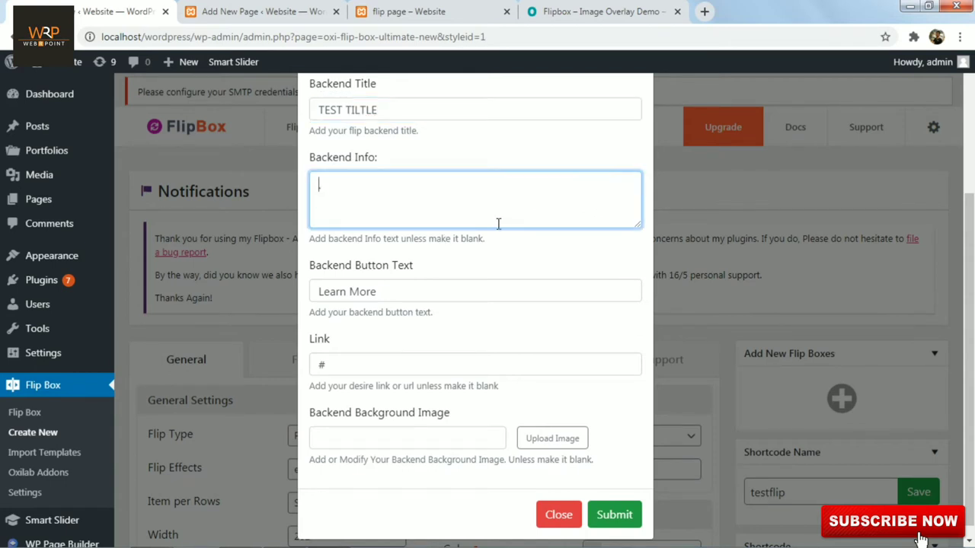
pyautogui.write('TEST TEST .')
pyautogui.hotkey('ctrl', 'v')
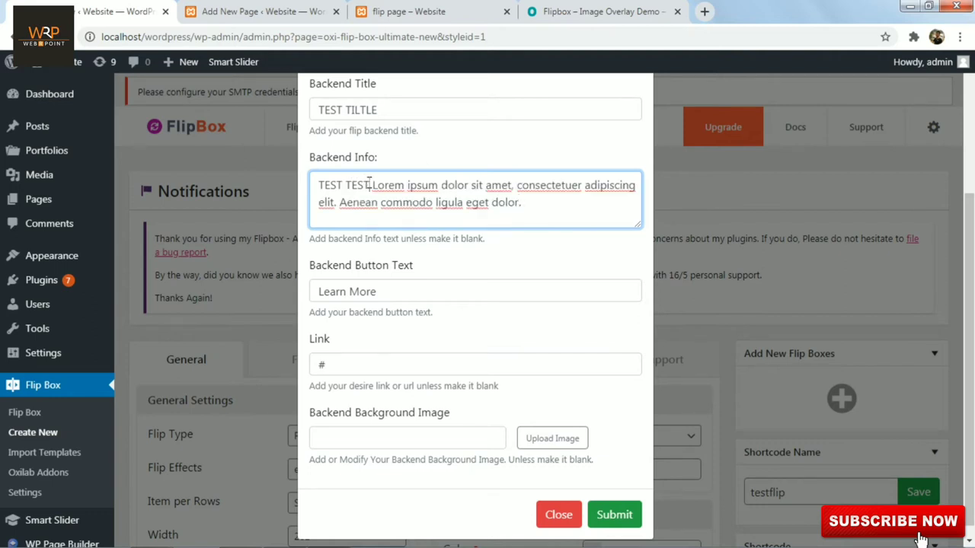
pyautogui.moveTo(369, 185); pyautogui.dragTo(312, 188)
pyautogui.press('BackSpace')
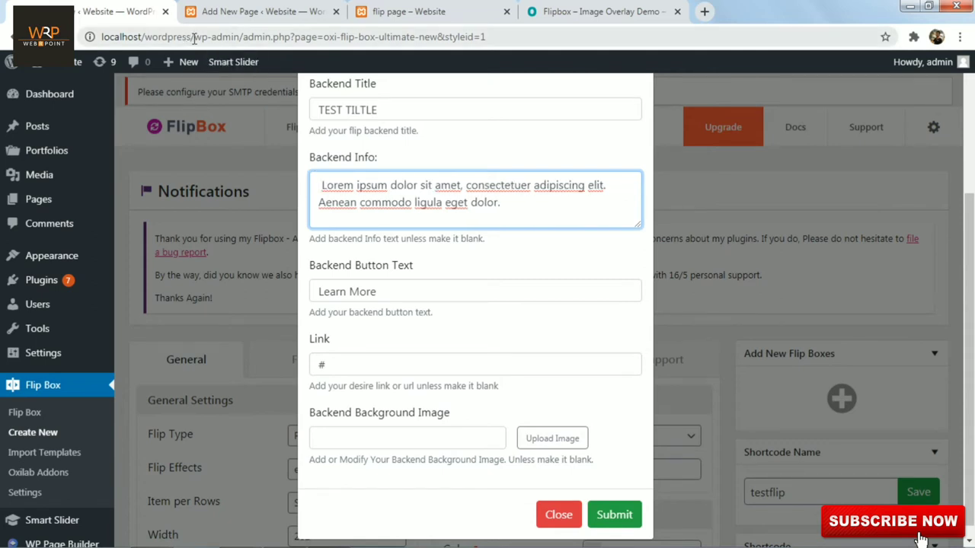
pyautogui.hotkey('ctrl', '4')
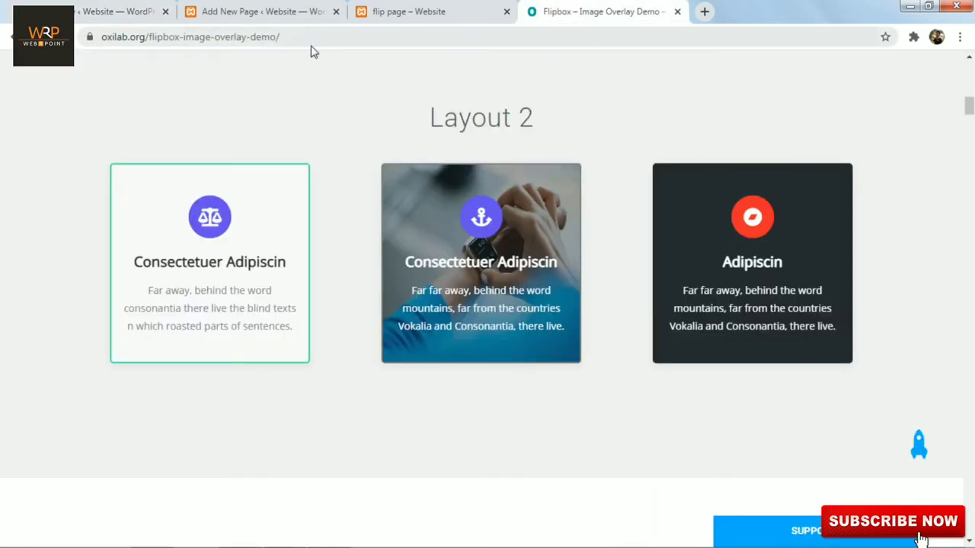
pyautogui.click(304, 35)
pyautogui.hotkey('ctrl', 'c')
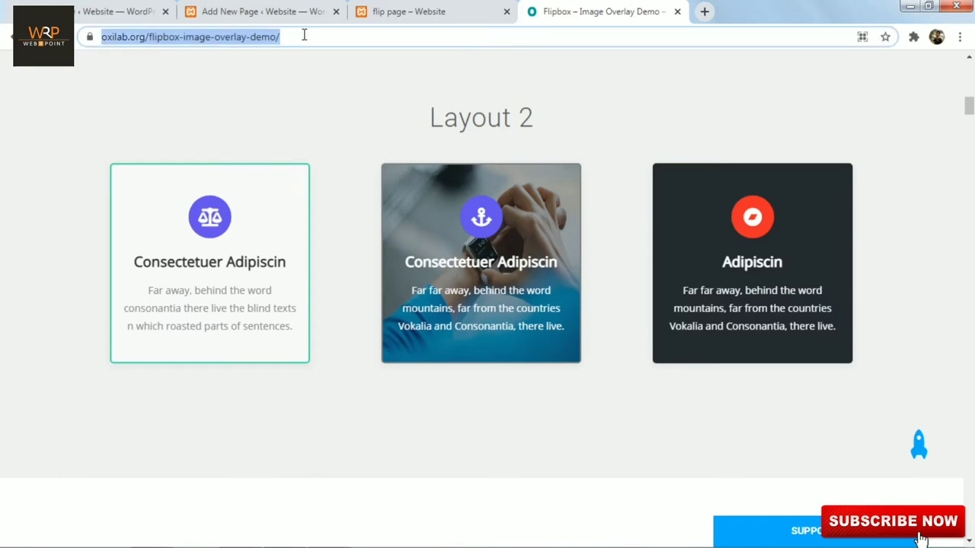
pyautogui.click(122, 11)
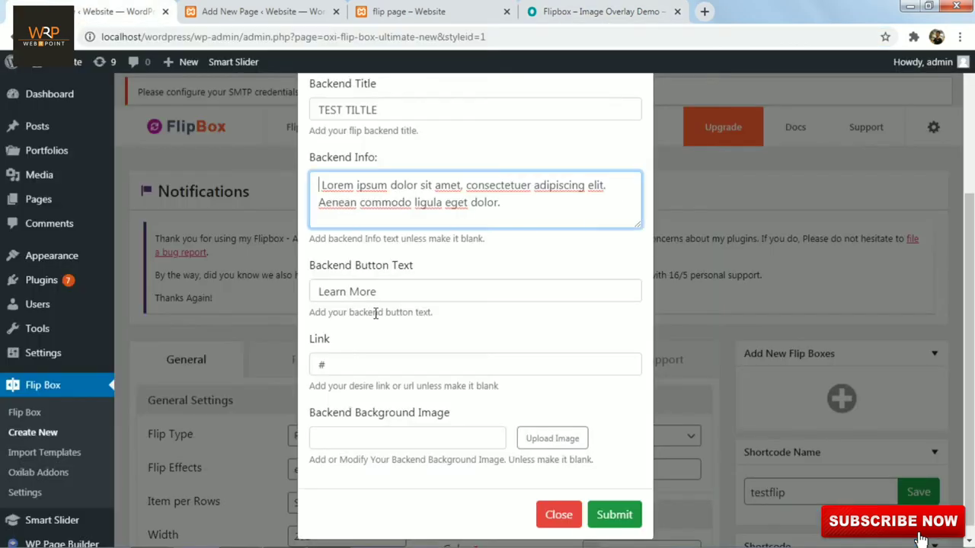
pyautogui.click(344, 359)
pyautogui.press('BackSpace')
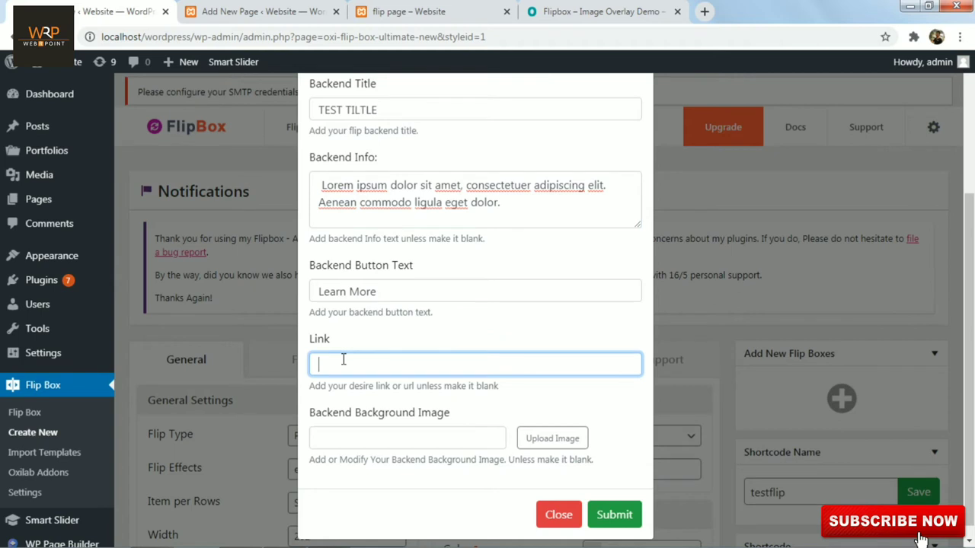
pyautogui.hotkey('ctrl', 'v')
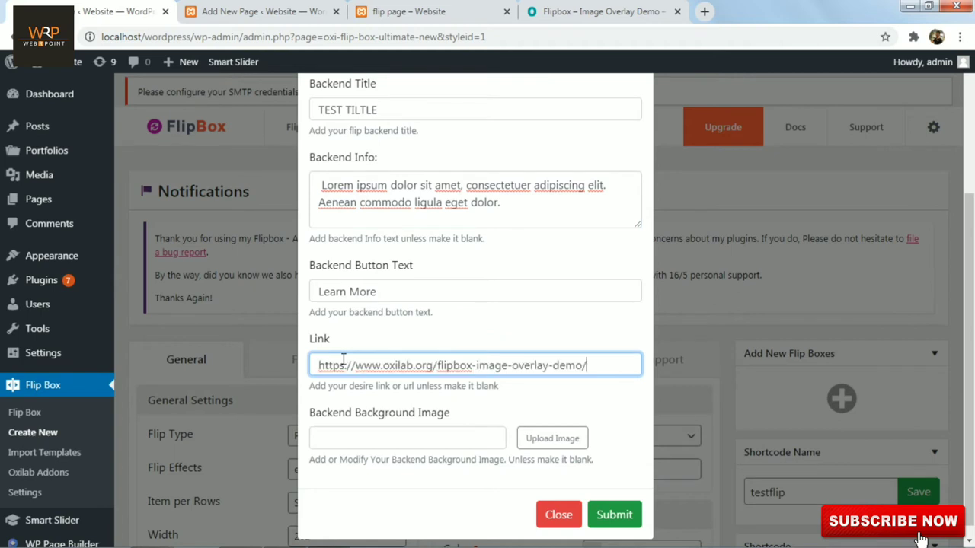
pyautogui.click(388, 290)
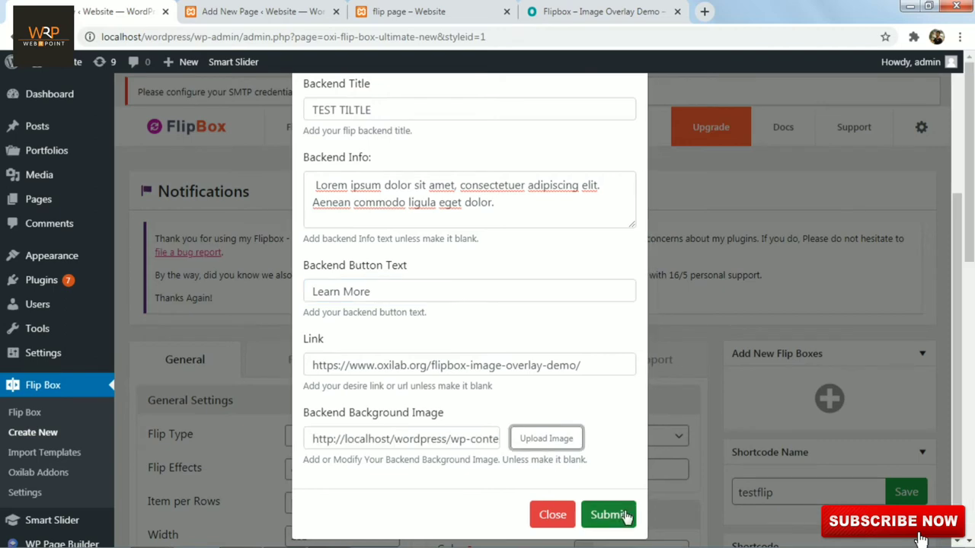
pyautogui.click(623, 517)
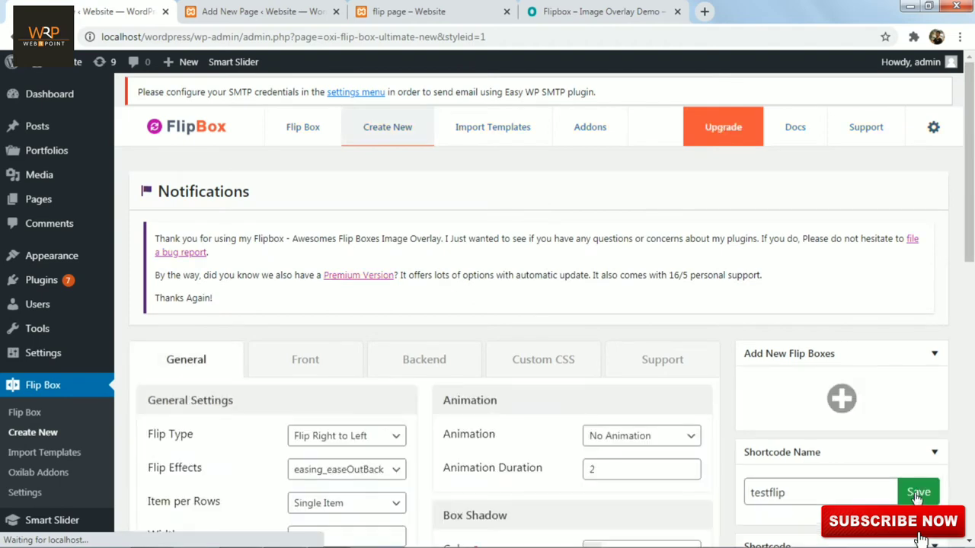
# Step: Reload the live flip page and check the back of the edited flip box
pyautogui.click(412, 12)
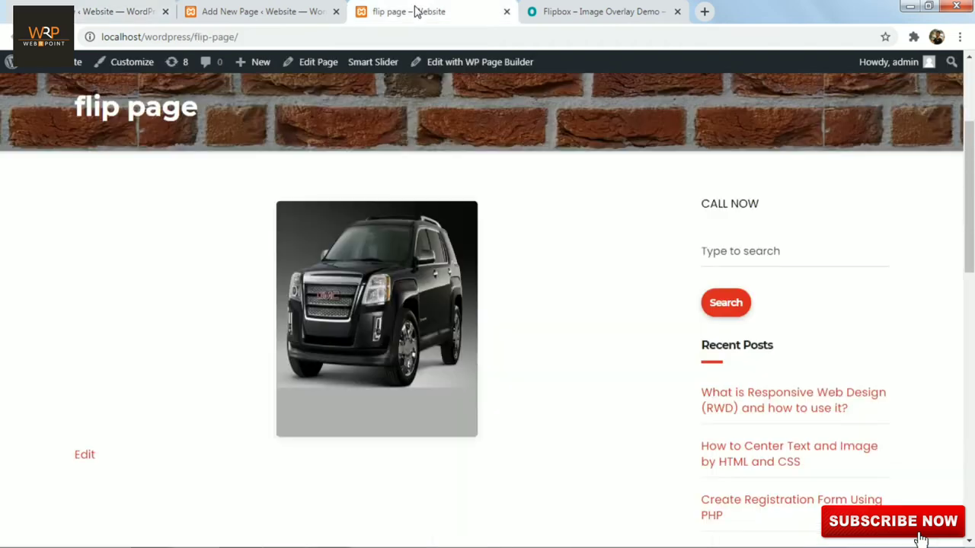
pyautogui.press('F5')
pyautogui.moveTo(324, 358)
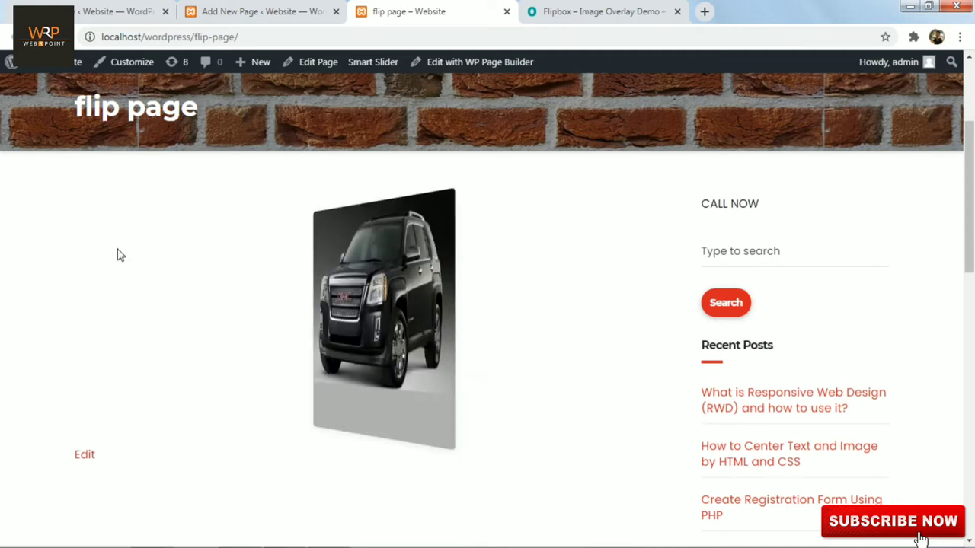
# Step: Review the general settings in the flip box editor and the options for the number of items per row
pyautogui.click(113, 8)
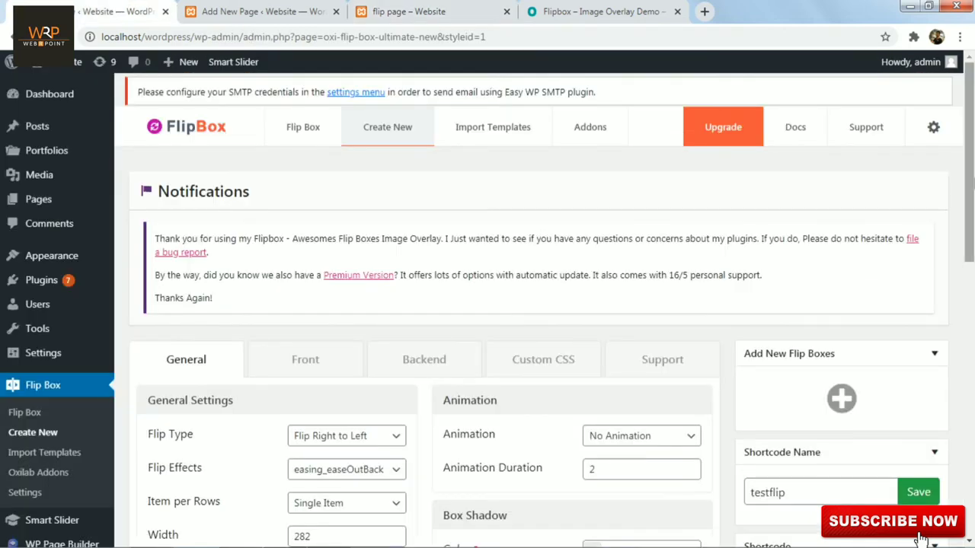
pyautogui.moveTo(971, 135); pyautogui.dragTo(969, 187)
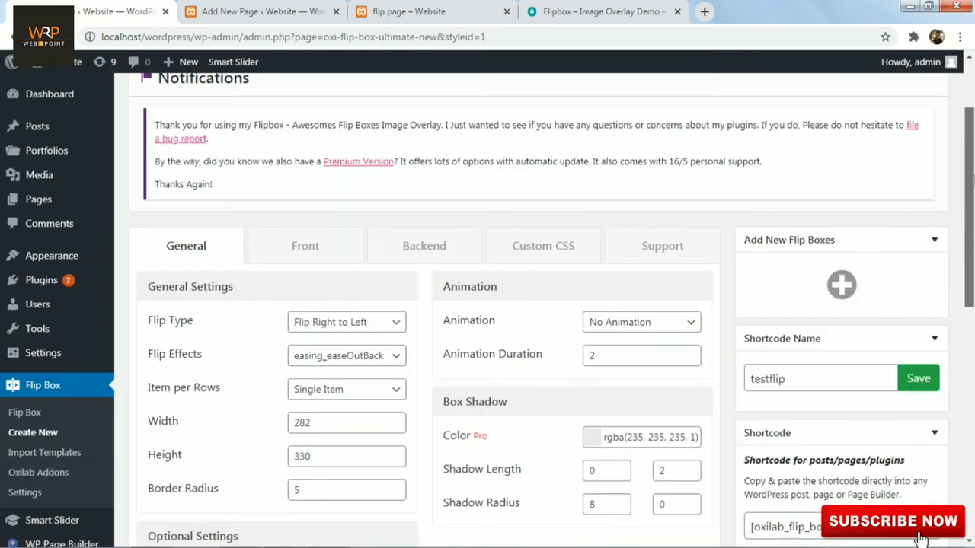
pyautogui.scroll(-1, 533, 304)
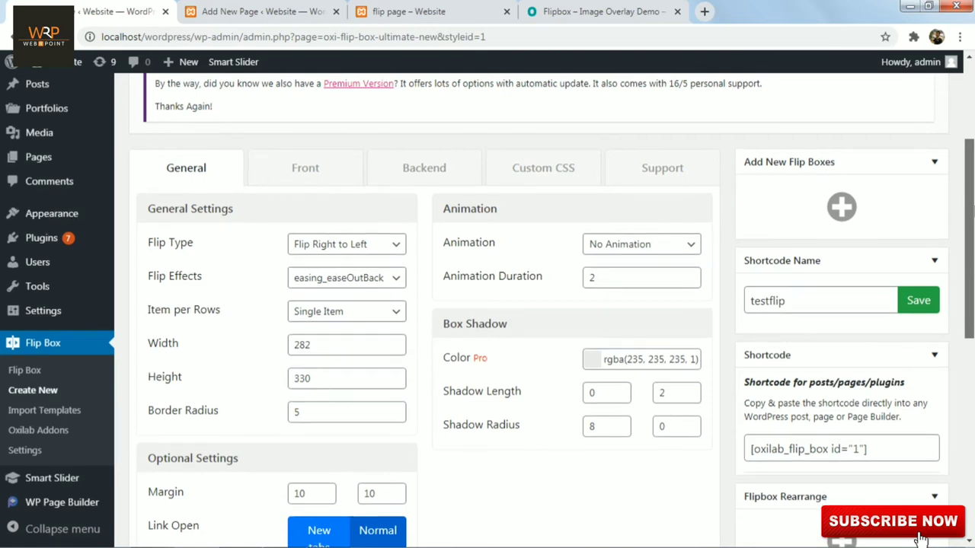
pyautogui.scroll(-2, 921, 537)
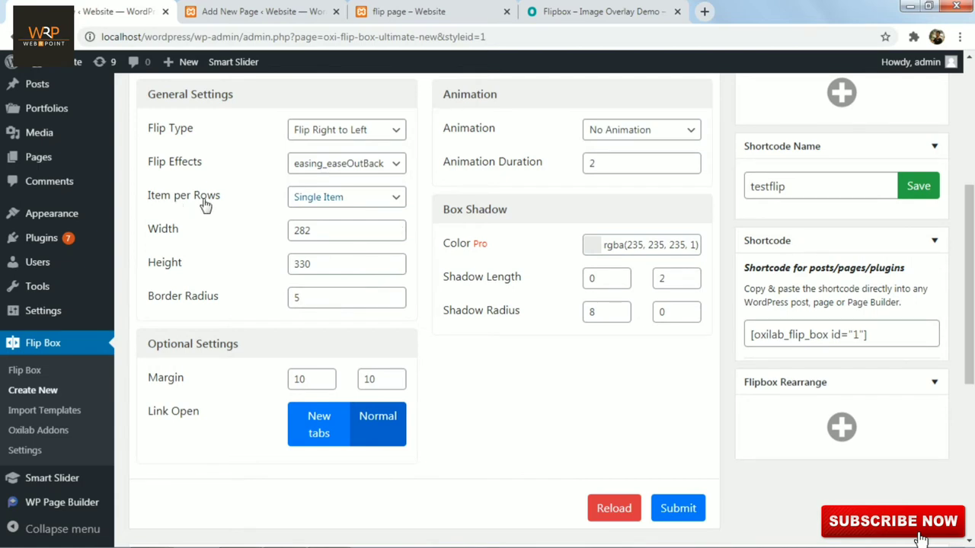
pyautogui.click(336, 202)
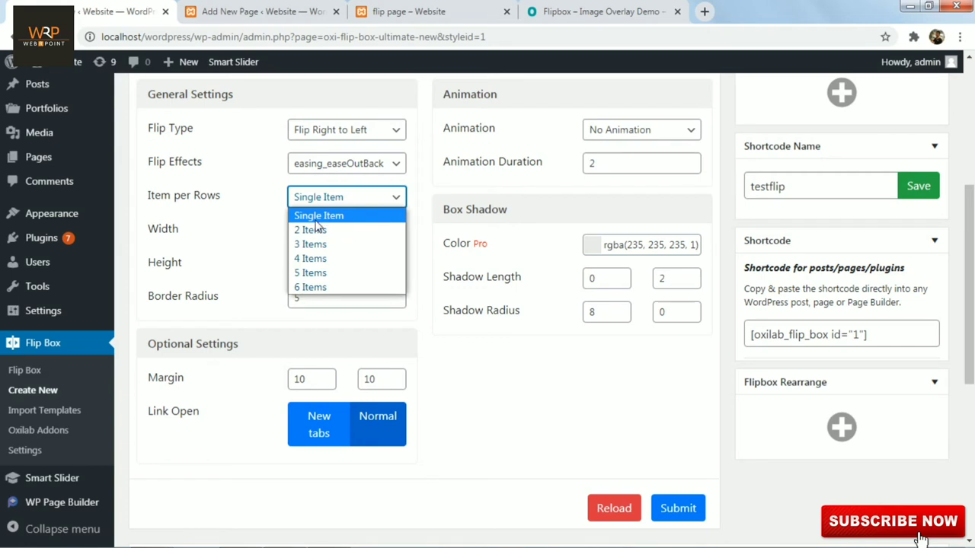
pyautogui.click(396, 200)
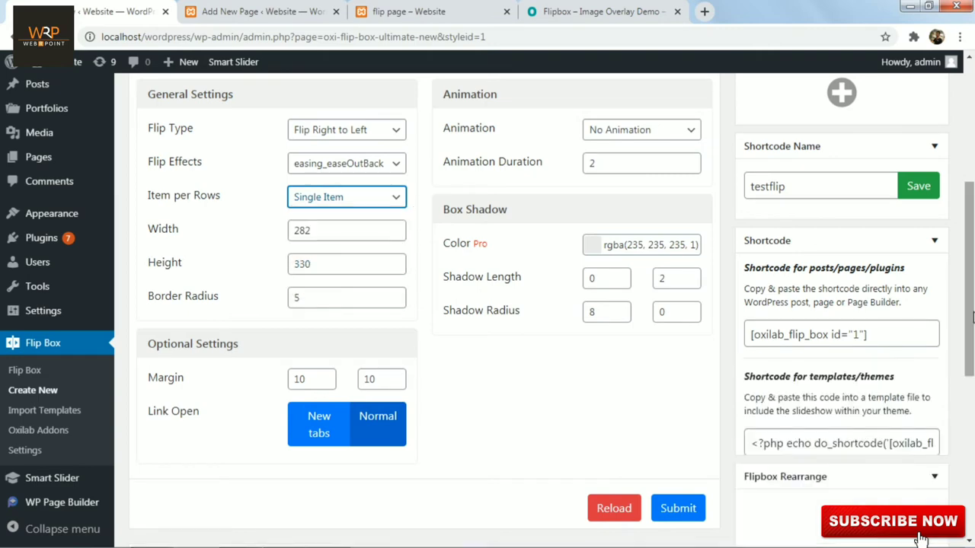
# Step: Start a new flip box and choose the watch image Mask-Group-18.png from the media library as its front image
pyautogui.scroll(3, 865, 349)
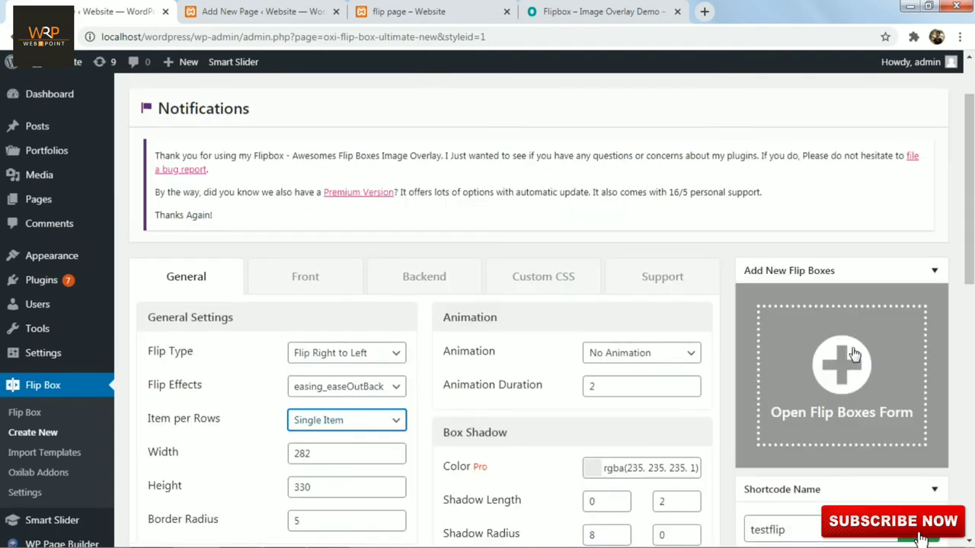
pyautogui.click(863, 349)
pyautogui.click(577, 163)
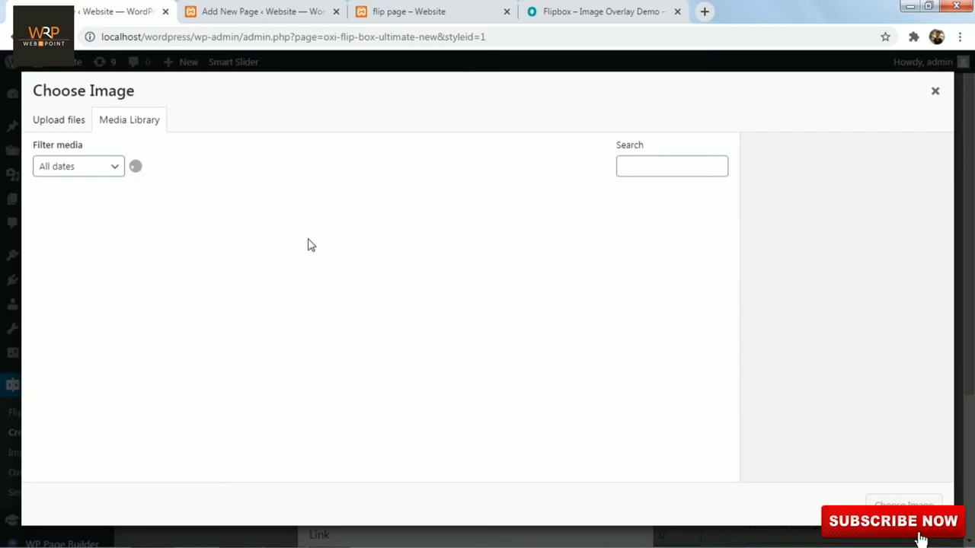
pyautogui.click(215, 251)
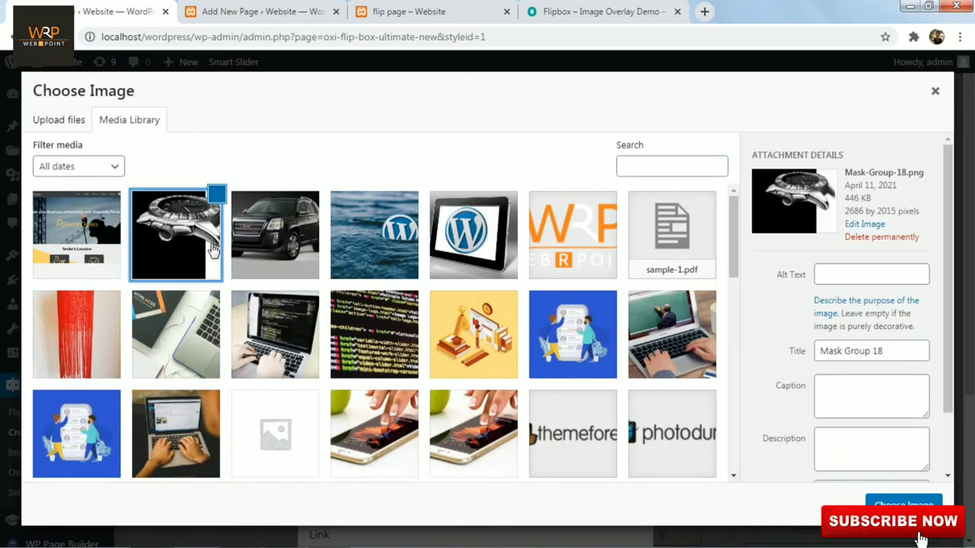
pyautogui.click(903, 503)
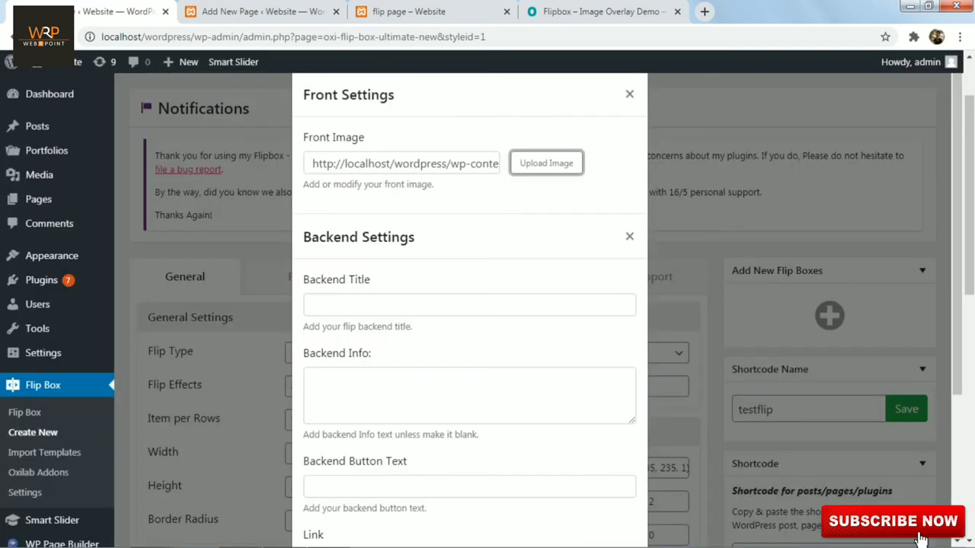
# Step: Fill in the new flip box's backend title "HVJHJ", backend info "GVJJGHGHHG" and backend button text "CLICK"
pyautogui.click(449, 299)
pyautogui.write('HVJHJ')
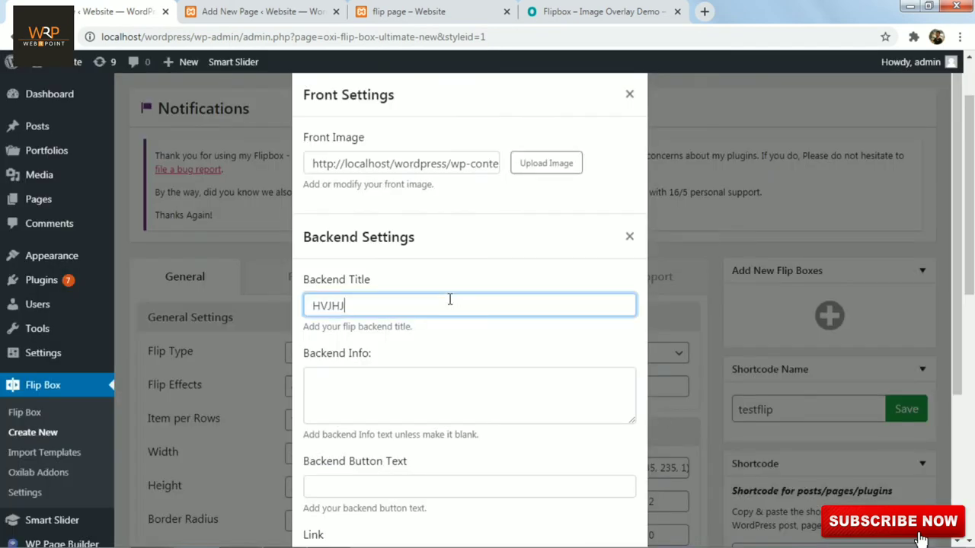
pyautogui.press('Tab')
pyautogui.write('GVJJGHGHHG')
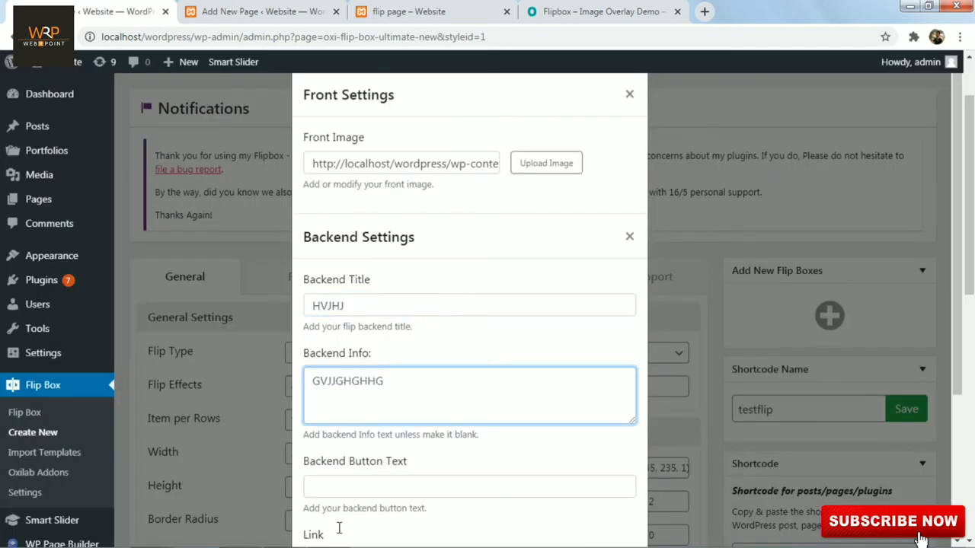
pyautogui.click(321, 488)
pyautogui.write('Cl')
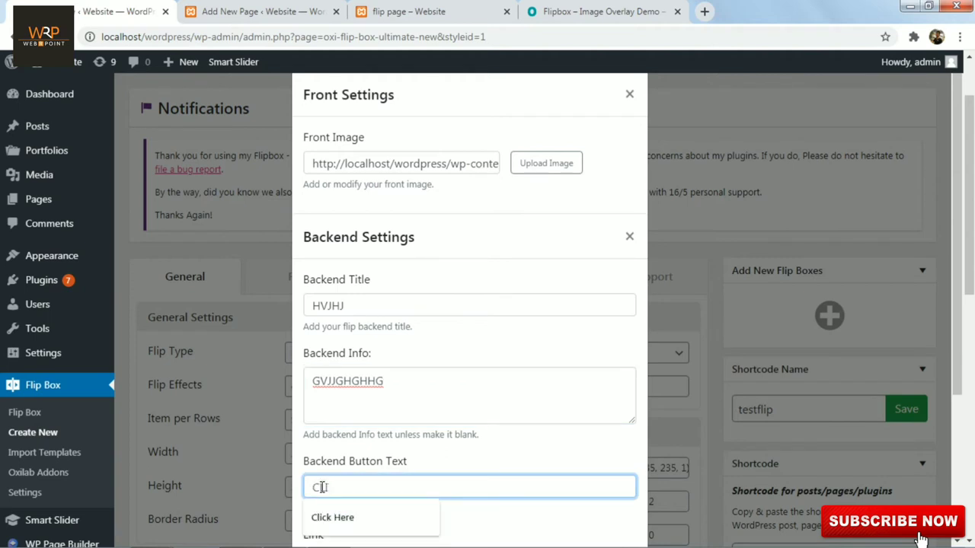
pyautogui.write('ICK')
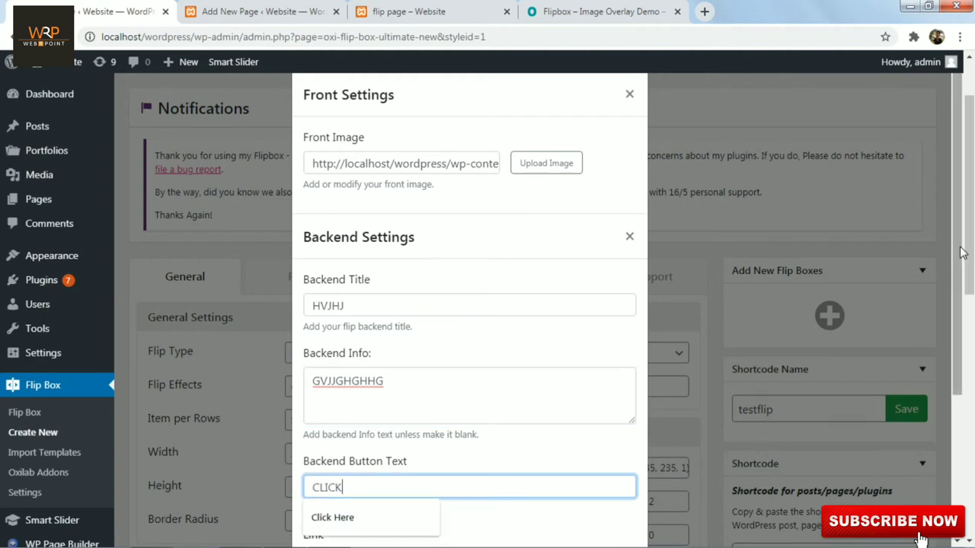
pyautogui.scroll(-2, 959, 316)
pyautogui.scroll(-2, 959, 316)
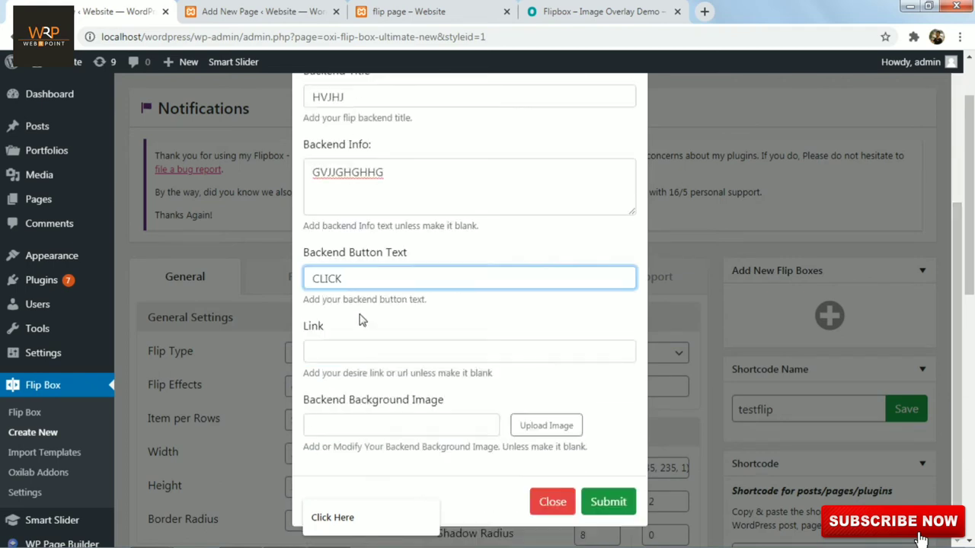
# Step: Set the new flip box's link to # and submit the flip box
pyautogui.click(335, 346)
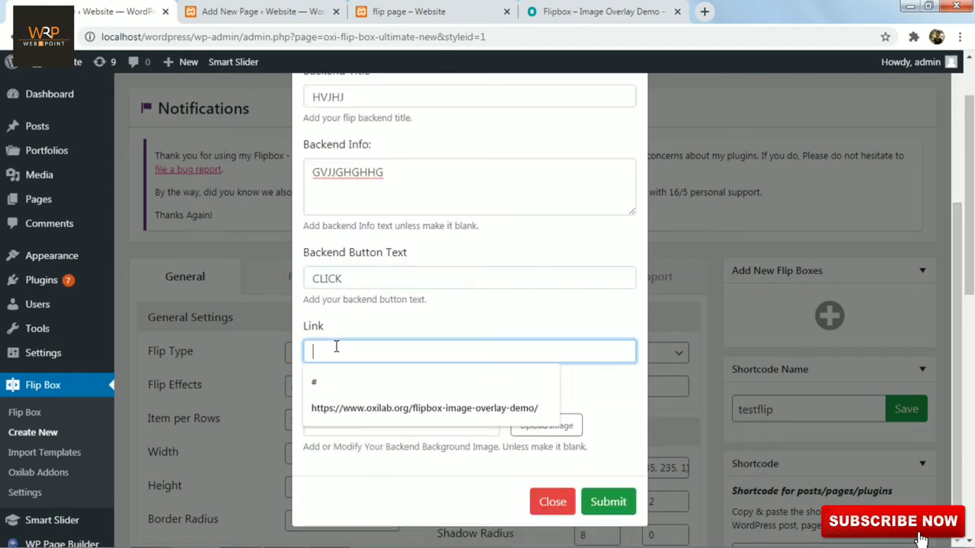
pyautogui.write('#')
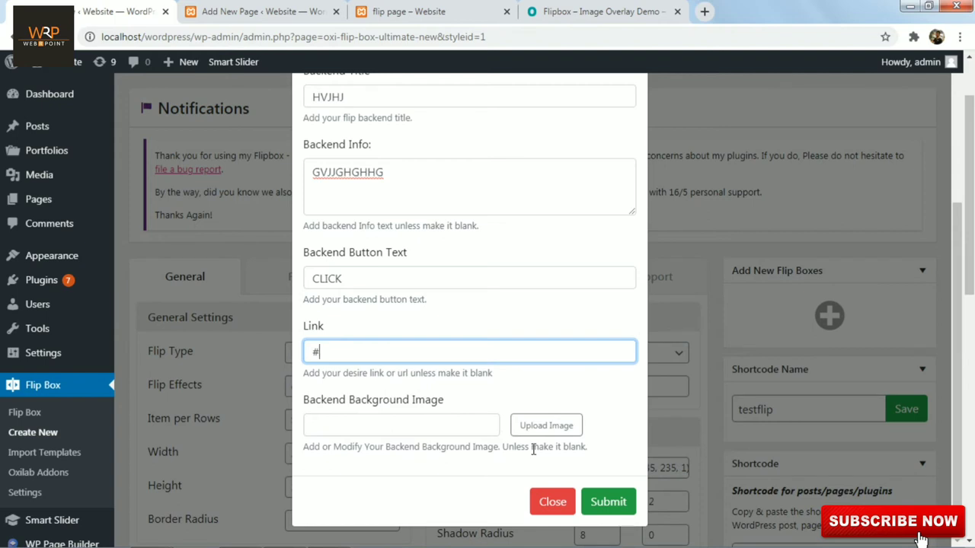
pyautogui.click(617, 505)
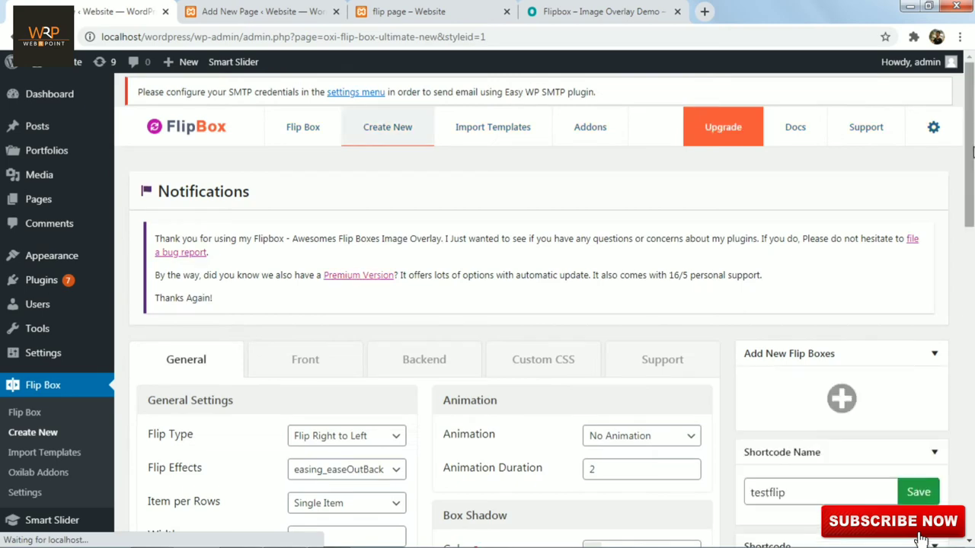
# Step: Reload the live flip page and check the back of the newly added watch flip box
pyautogui.moveTo(971, 153); pyautogui.dragTo(973, 224)
pyautogui.click(428, 10)
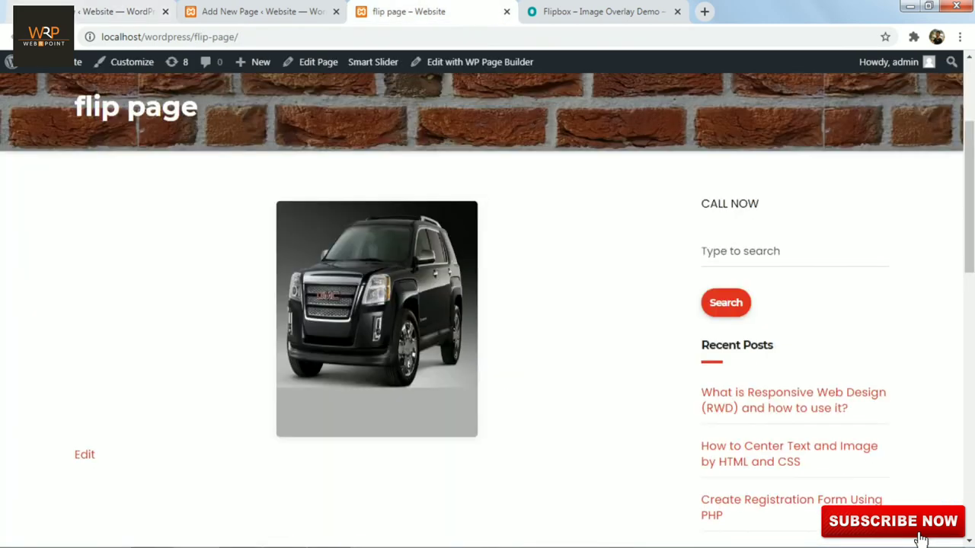
pyautogui.press('F5')
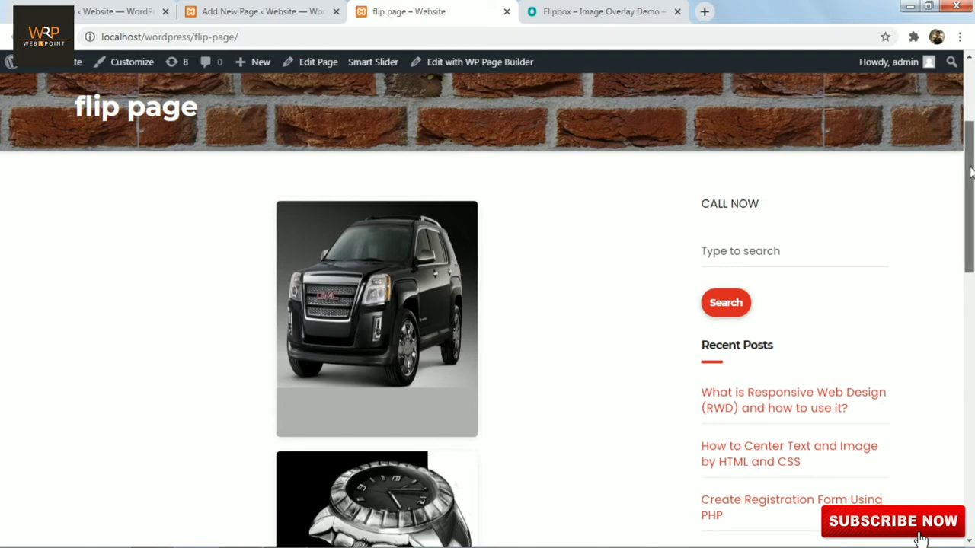
pyautogui.moveTo(970, 197); pyautogui.dragTo(970, 249)
pyautogui.moveTo(367, 412)
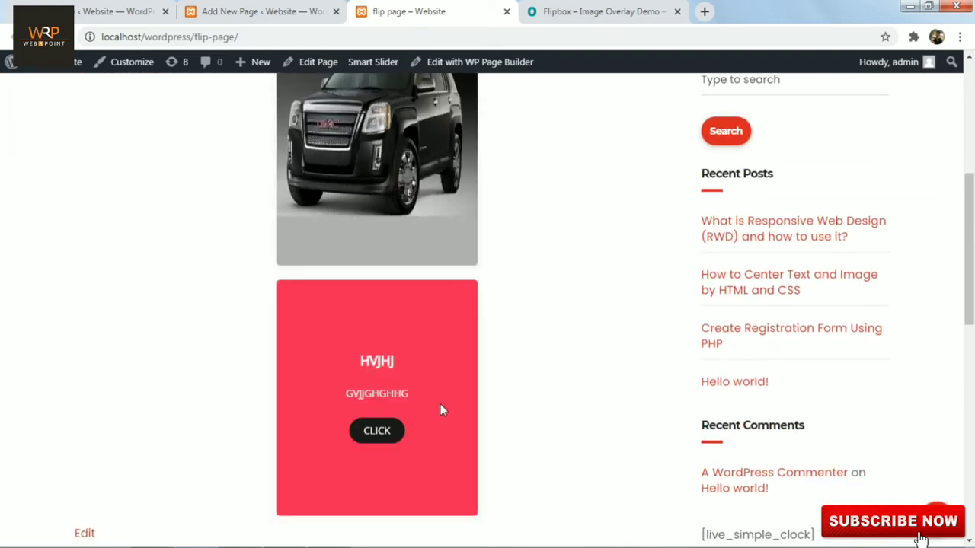
# Step: Start another flip box and choose the first media library image, the SearchMyTenders website screenshot, as its front image
pyautogui.click(118, 12)
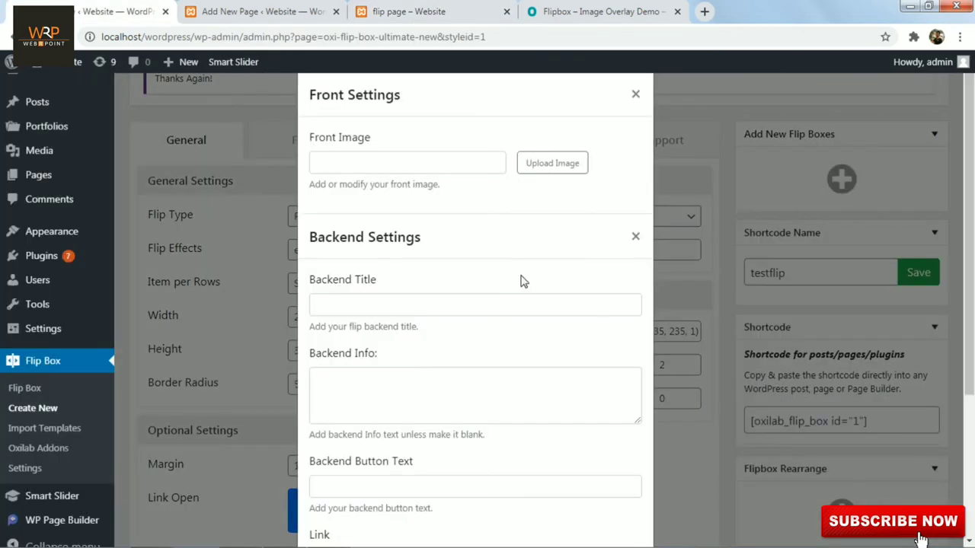
pyautogui.click(584, 168)
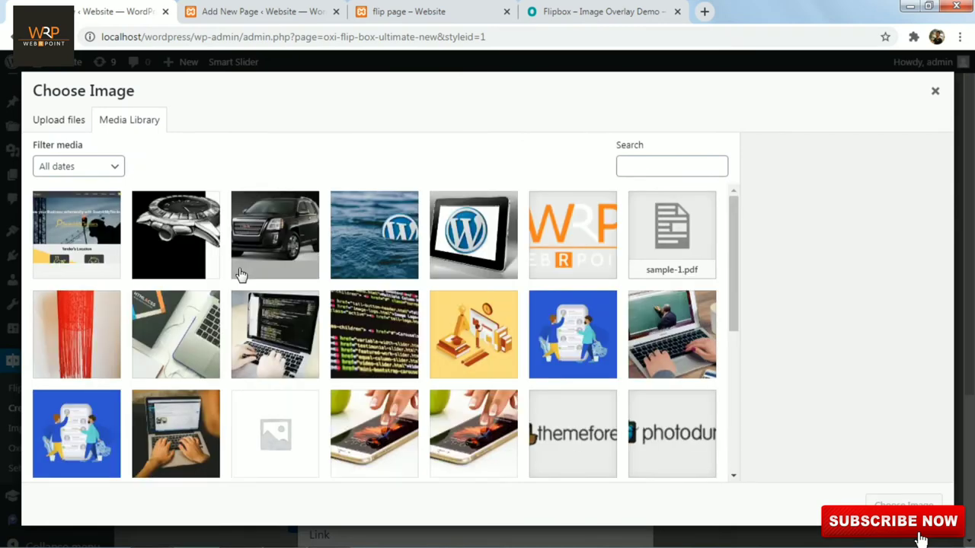
pyautogui.click(94, 248)
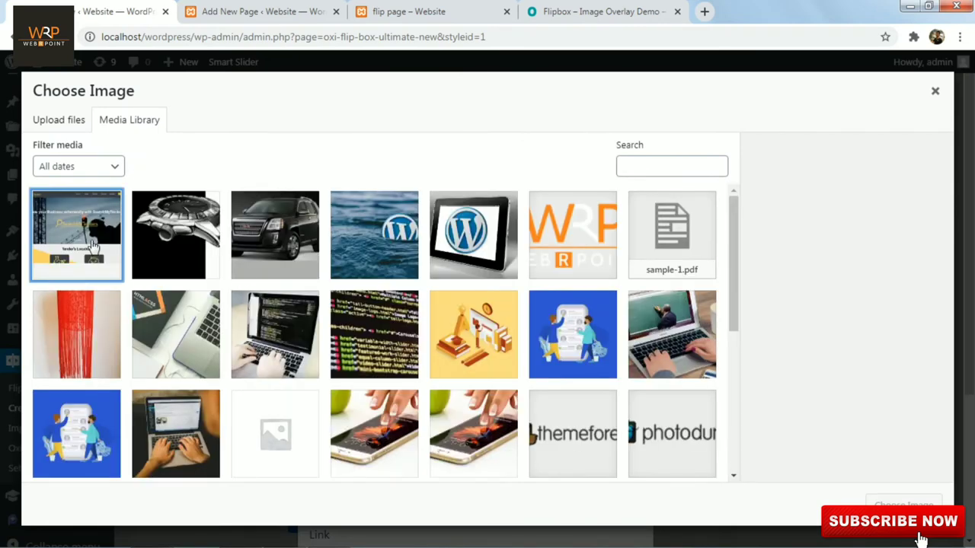
pyautogui.click(883, 502)
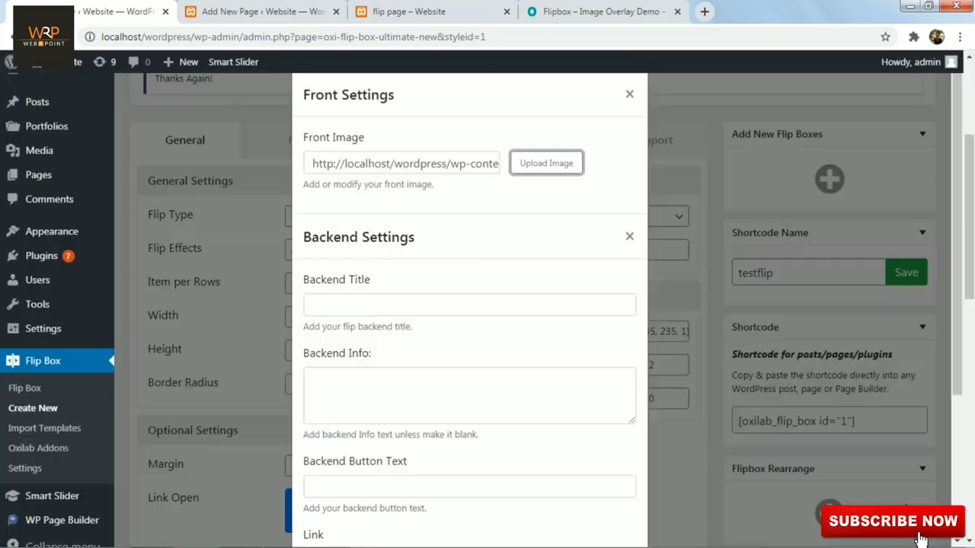
# Step: Fill in the backend title "TESRT", backend info "HJJJHHJHJHJ" and backend button text "CLICK", and submit the flip box
pyautogui.click(374, 307)
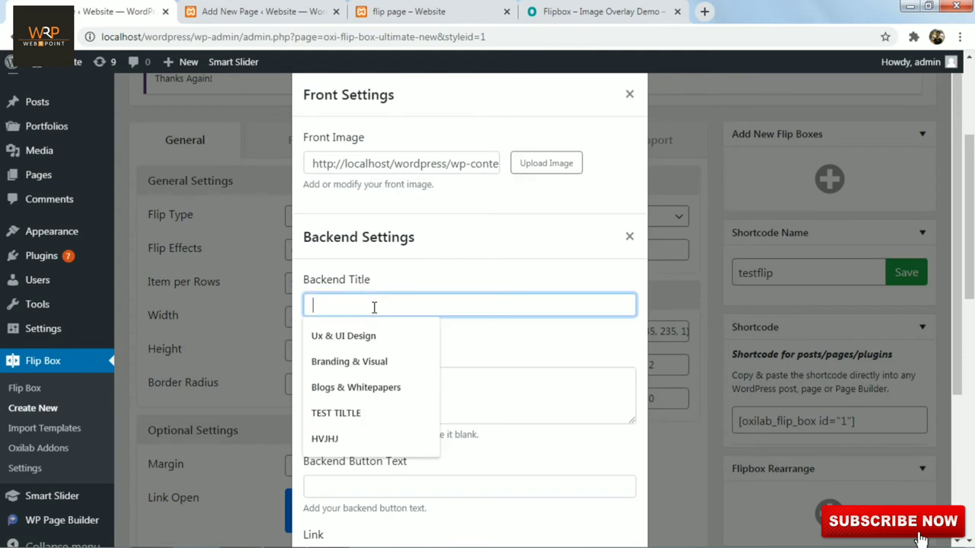
pyautogui.write('TESRT')
pyautogui.press('Tab')
pyautogui.write('HJJJHHJHJHJ')
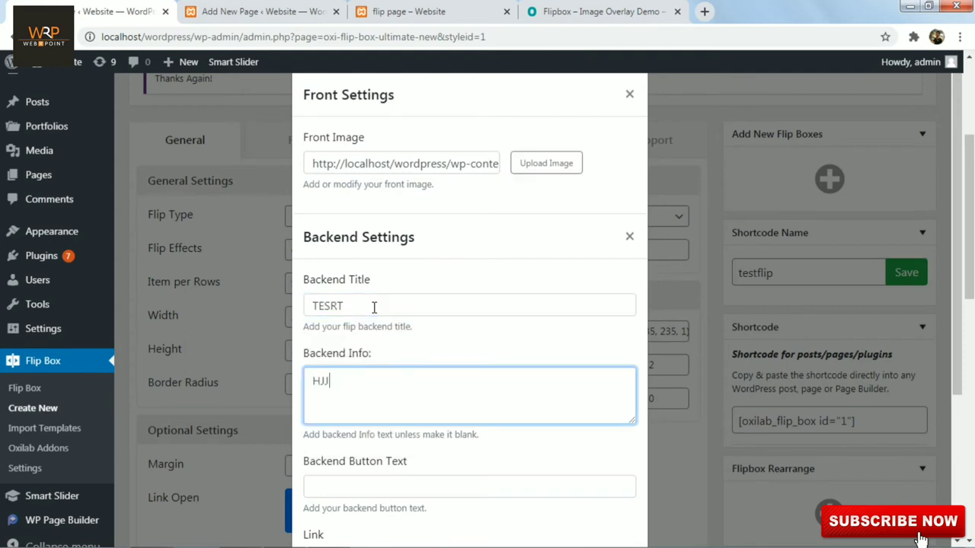
pyautogui.click(463, 488)
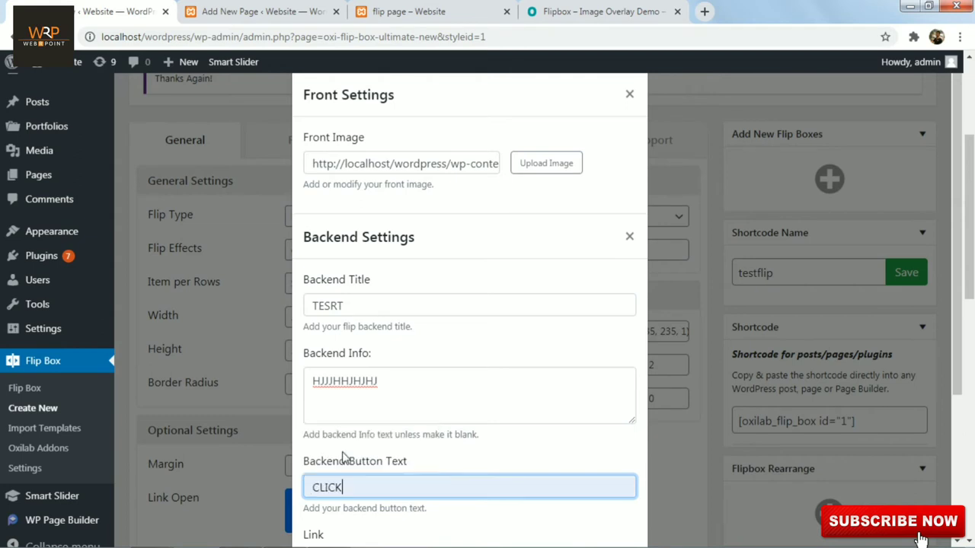
pyautogui.click(326, 455)
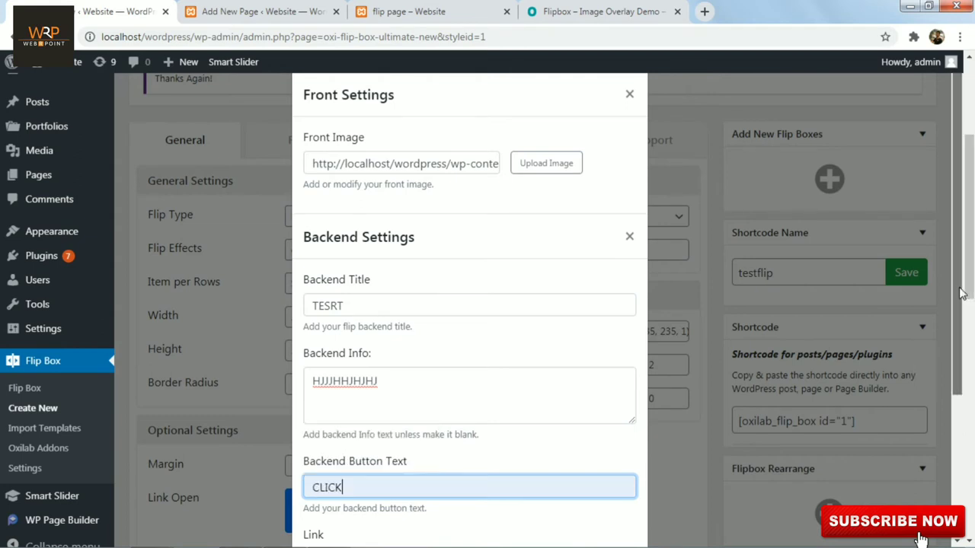
pyautogui.moveTo(959, 304); pyautogui.dragTo(941, 451)
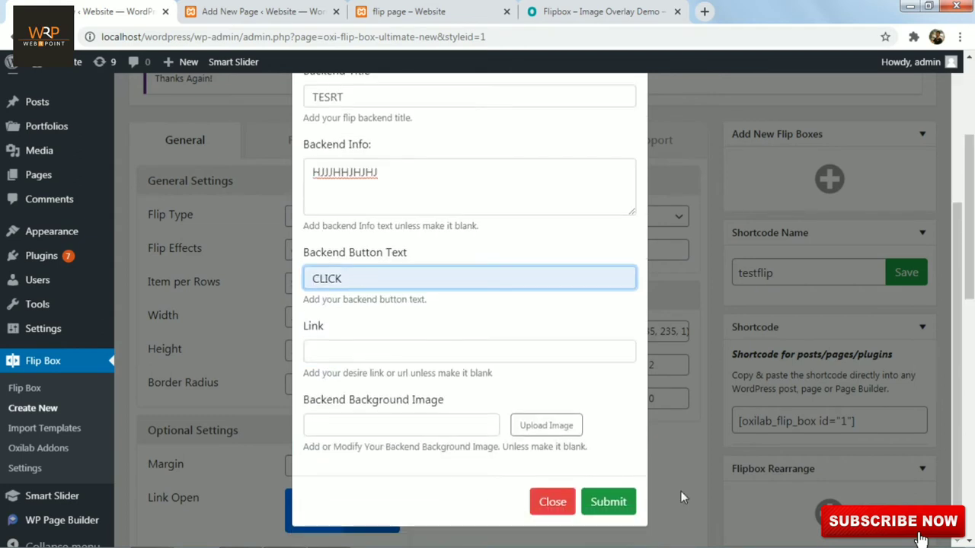
pyautogui.click(619, 503)
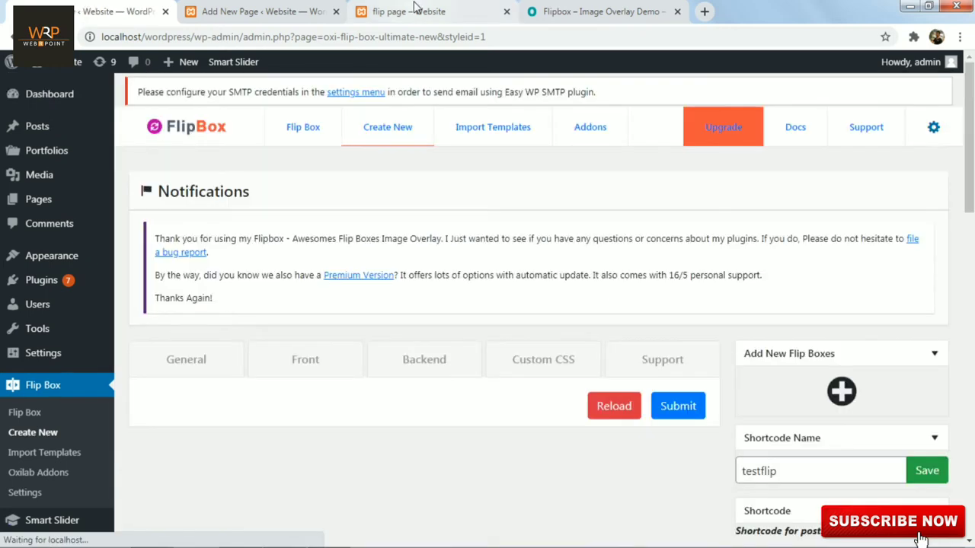
# Step: Reload the live flip page and check how the flip boxes are arranged
pyautogui.click(408, 10)
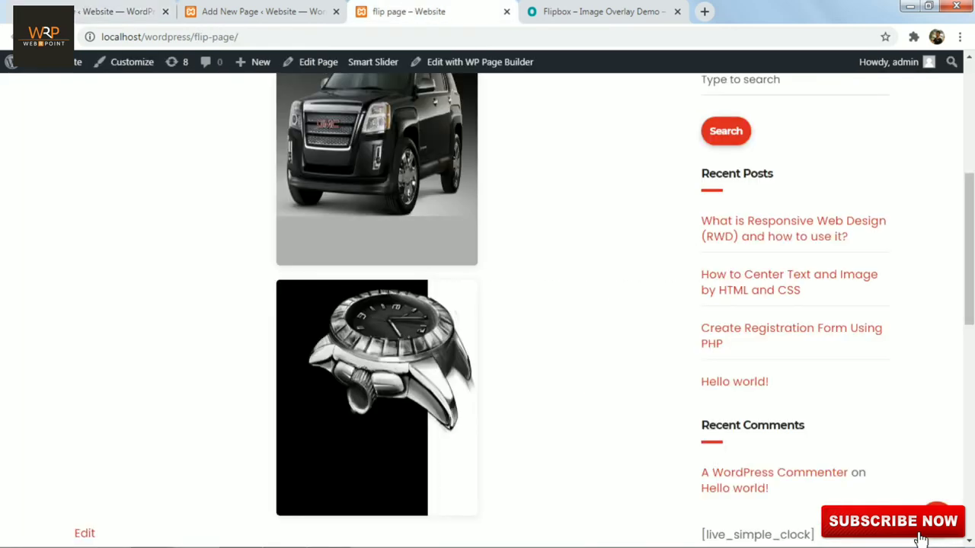
pyautogui.press('F5')
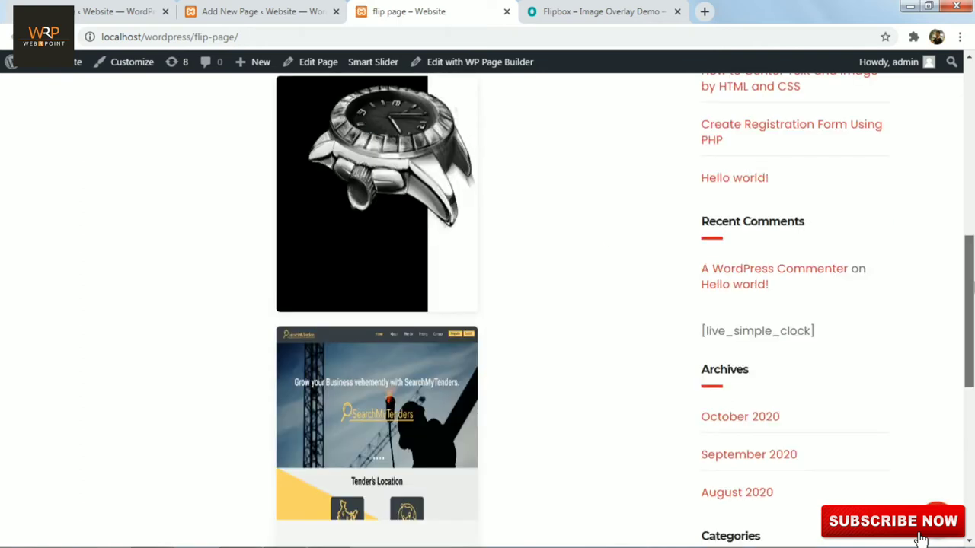
pyautogui.scroll(-4, 969, 221)
pyautogui.scroll(6, 487, 305)
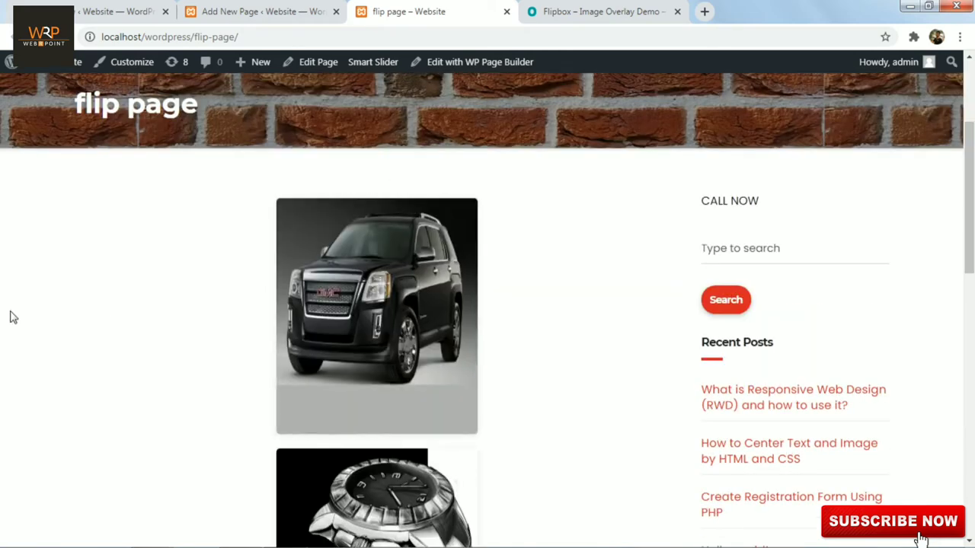
# Step: Try to set the items per row to 3 Items in the flip box general settings and save
pyautogui.click(137, 13)
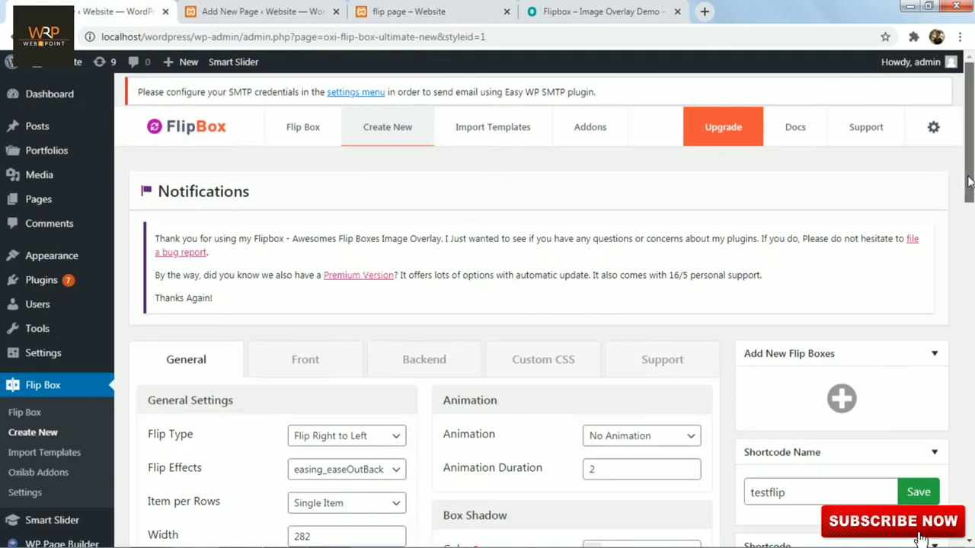
pyautogui.moveTo(971, 183); pyautogui.dragTo(971, 262)
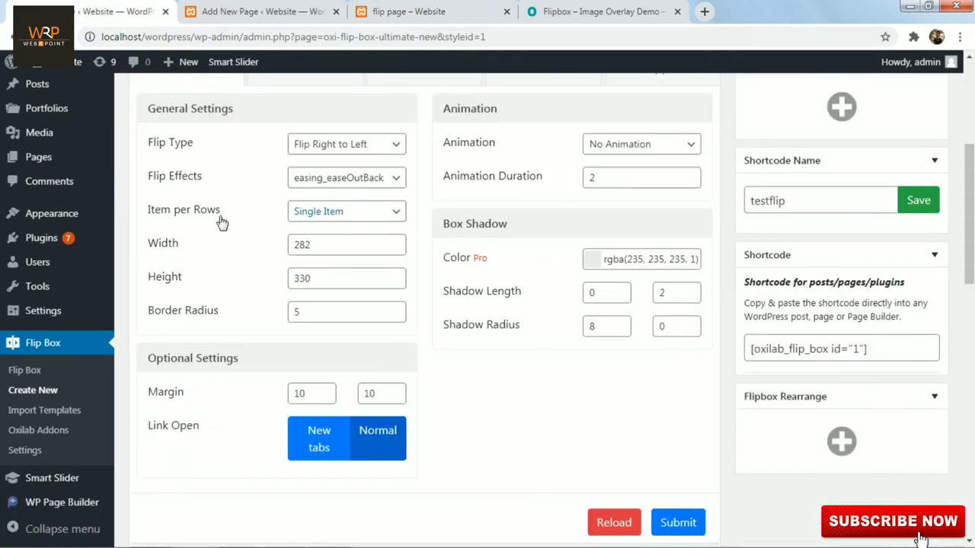
pyautogui.click(321, 218)
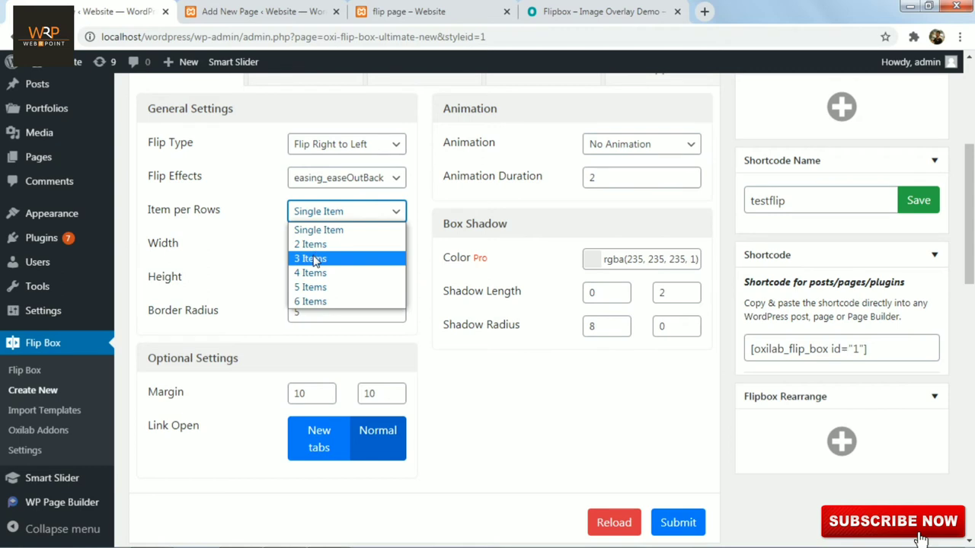
pyautogui.click(313, 253)
pyautogui.click(917, 202)
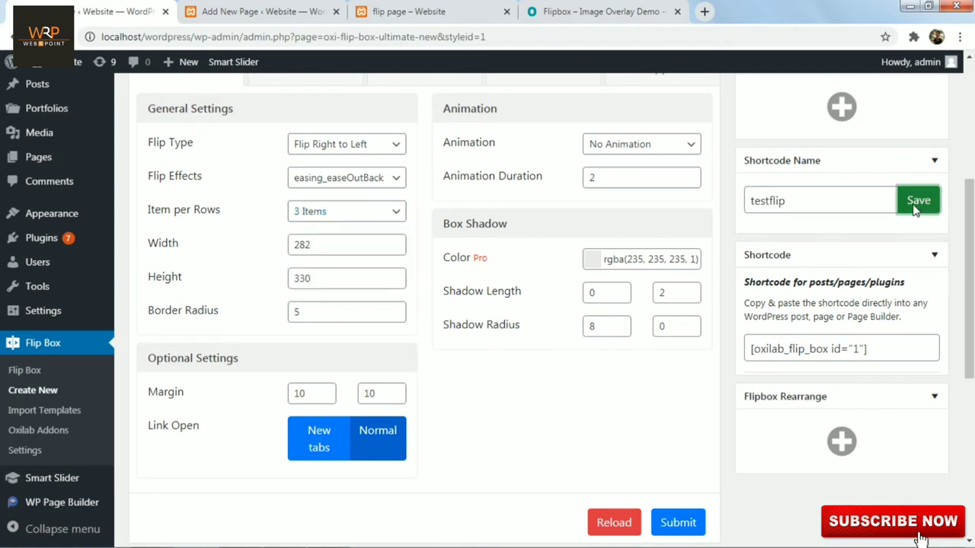
pyautogui.click(678, 522)
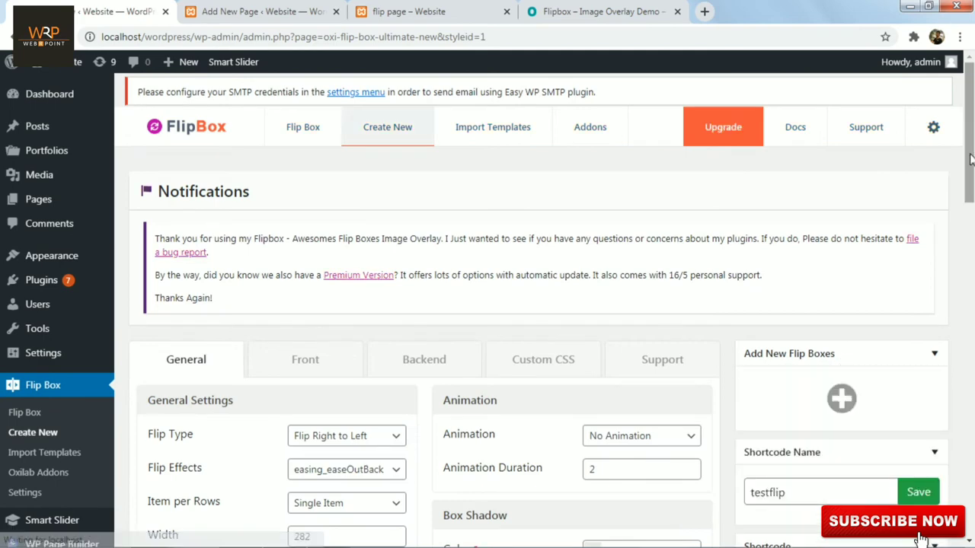
# Step: Submit the general settings with 3 Items per row and check the row layout on the reloaded live flip page
pyautogui.moveTo(971, 157); pyautogui.dragTo(971, 242)
pyautogui.click(308, 198)
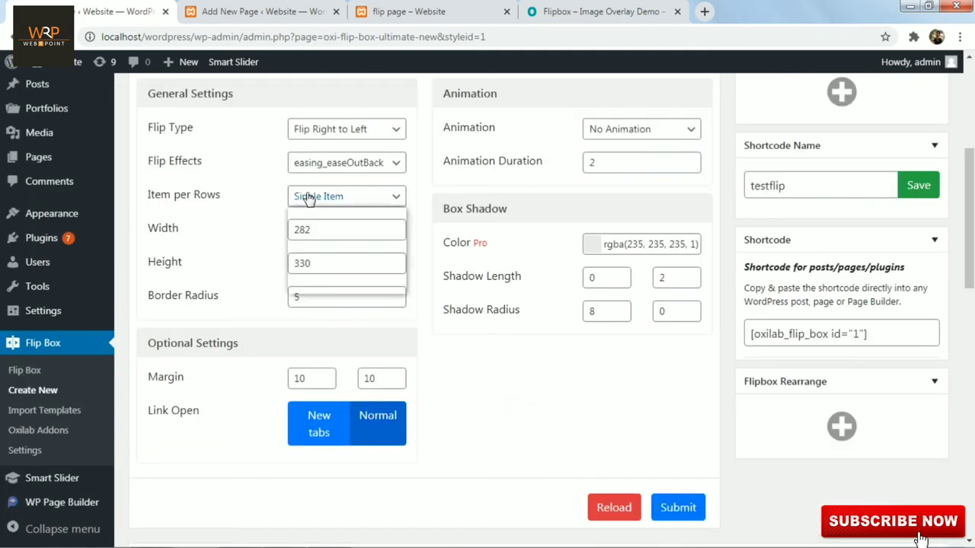
pyautogui.click(312, 245)
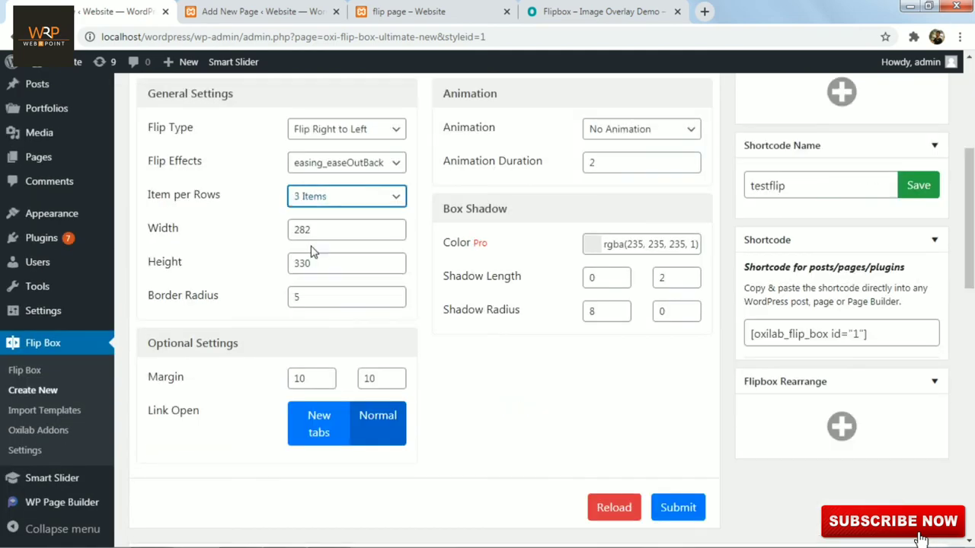
pyautogui.click(682, 524)
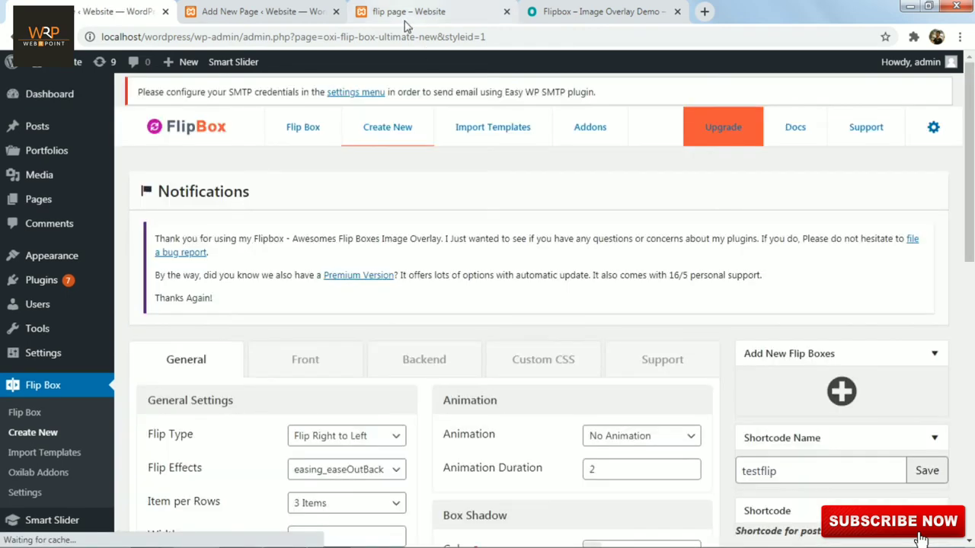
pyautogui.click(408, 12)
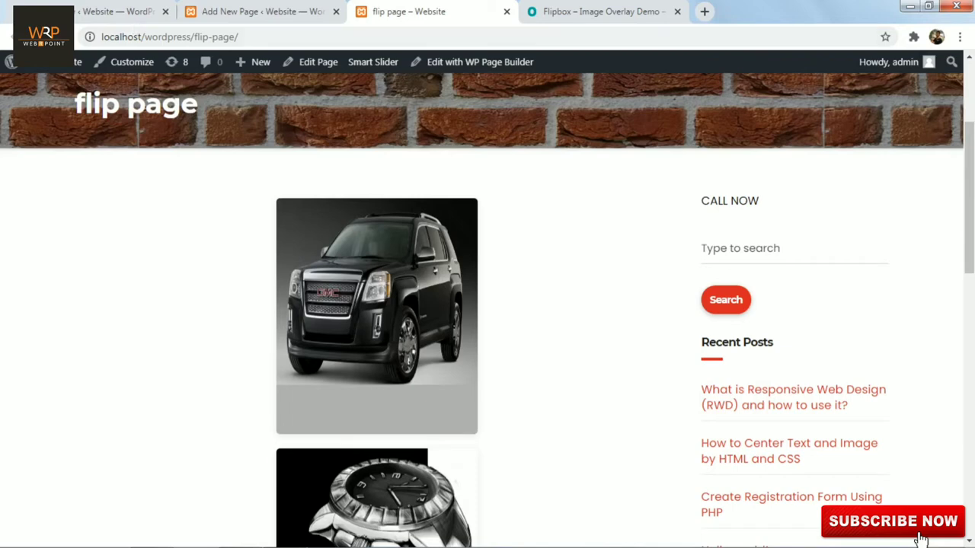
pyautogui.click(57, 36)
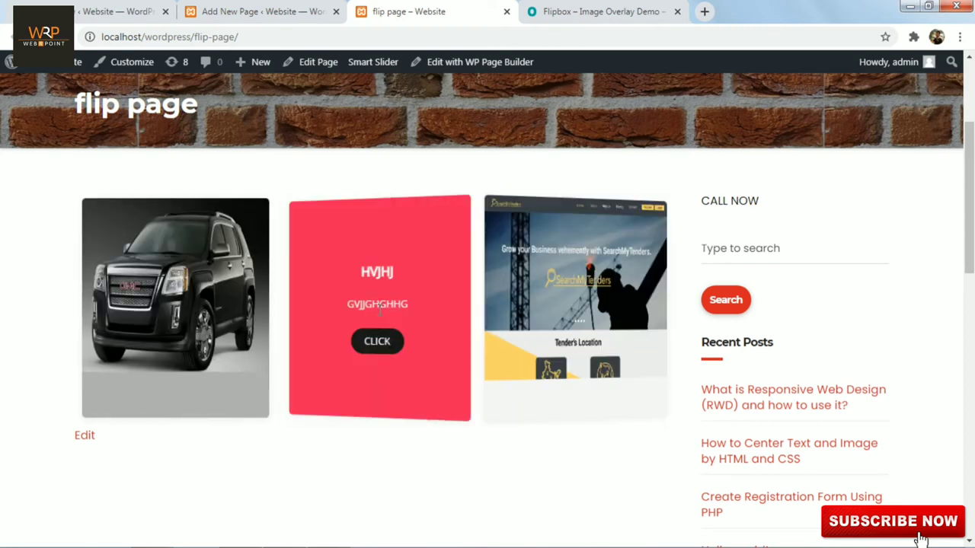
# Step: Inspect the middle flip box on the live page and examine the styles of its oxilab-flip-box-1 front element
pyautogui.rightClick(351, 387)
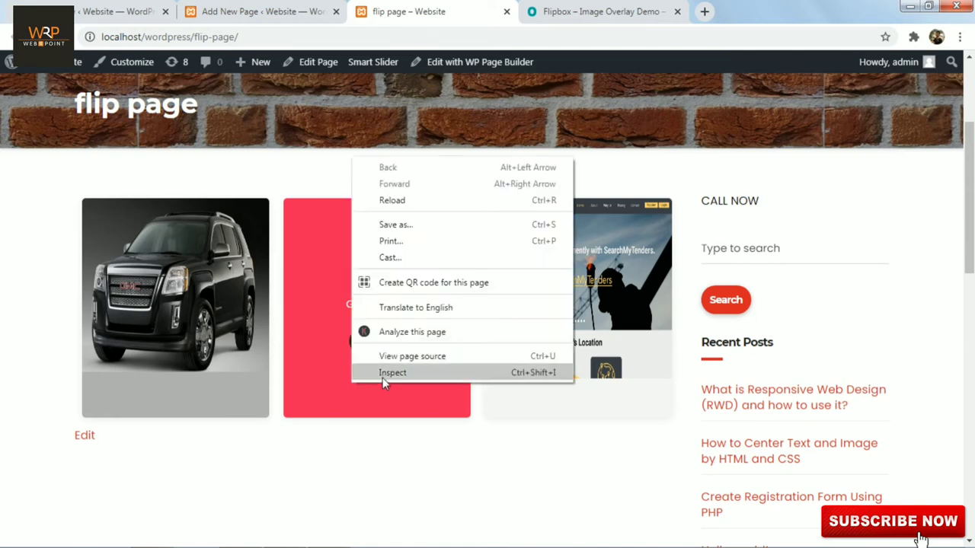
pyautogui.click(382, 374)
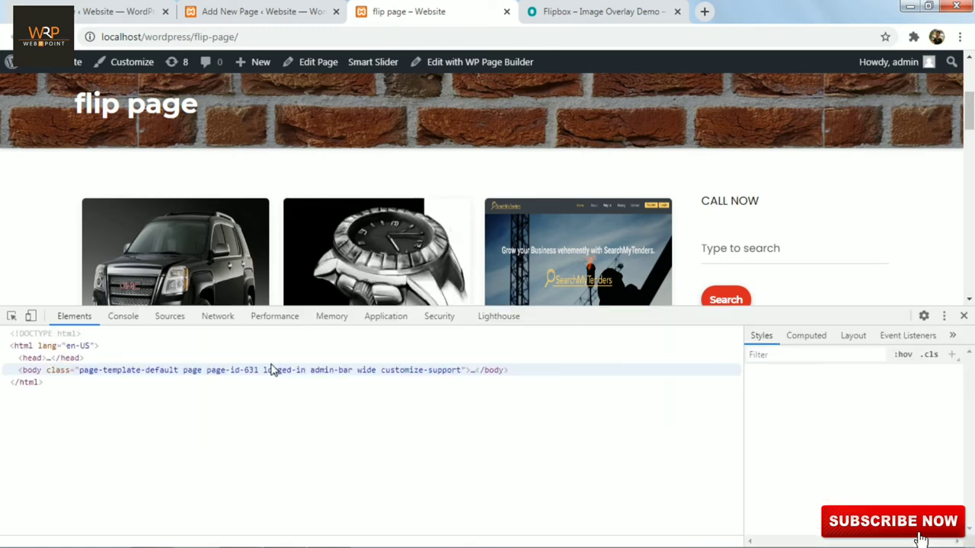
pyautogui.click(11, 319)
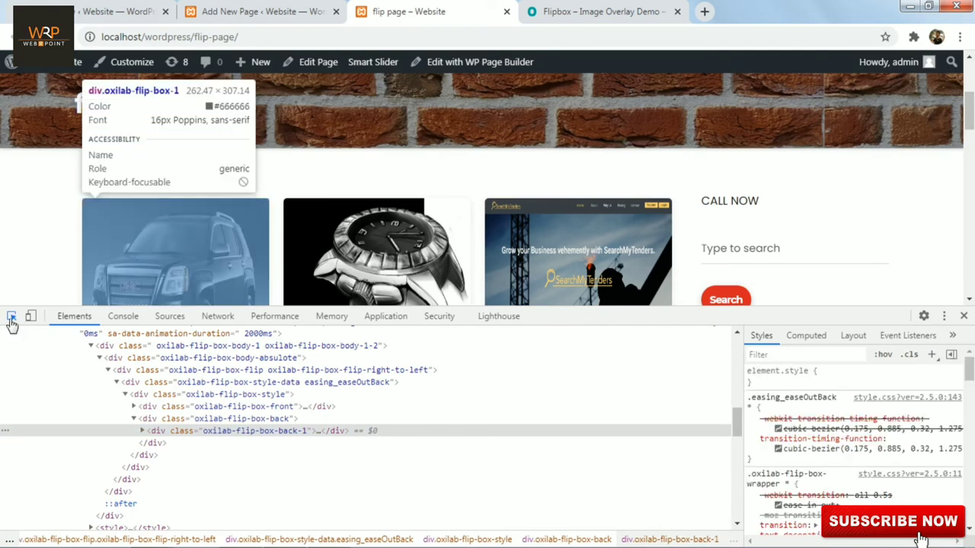
pyautogui.click(350, 240)
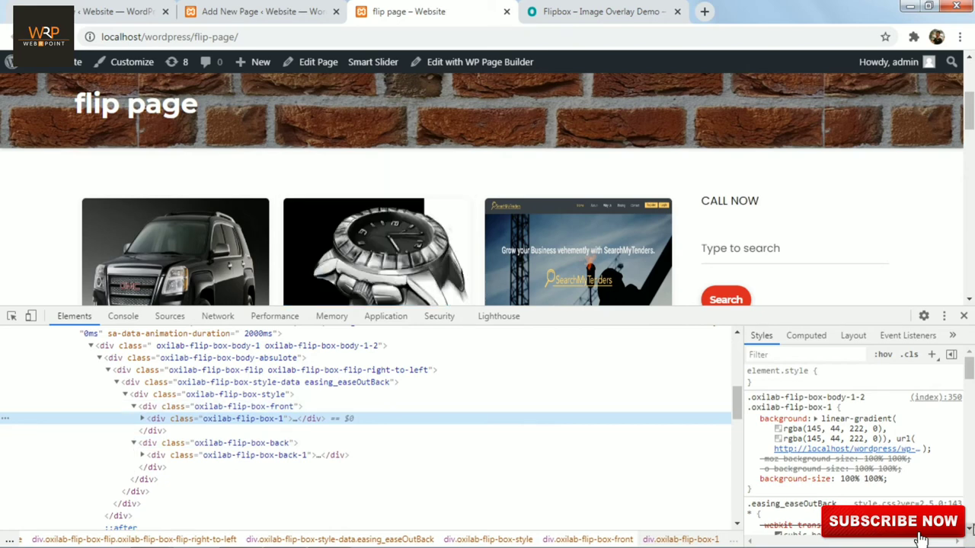
pyautogui.scroll(-4, 922, 533)
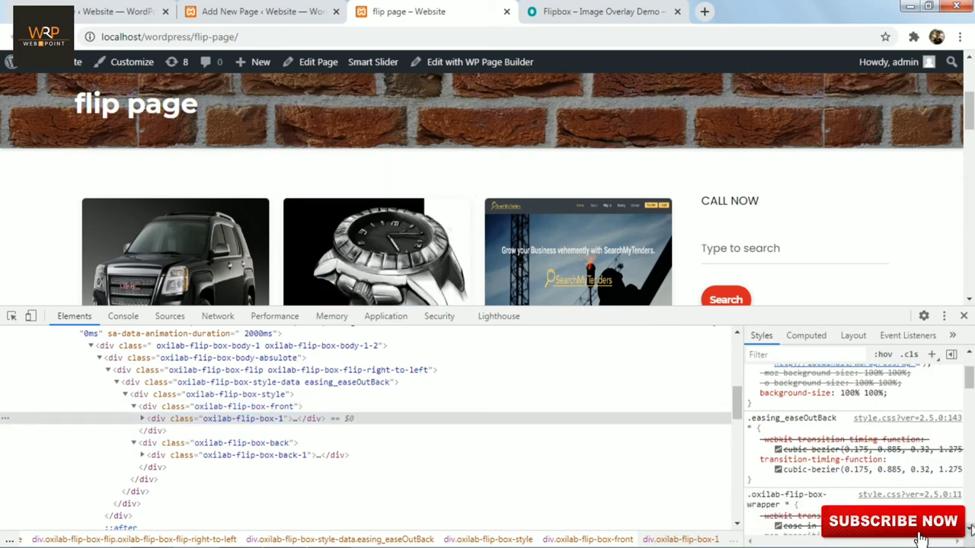
pyautogui.scroll(-5, 922, 534)
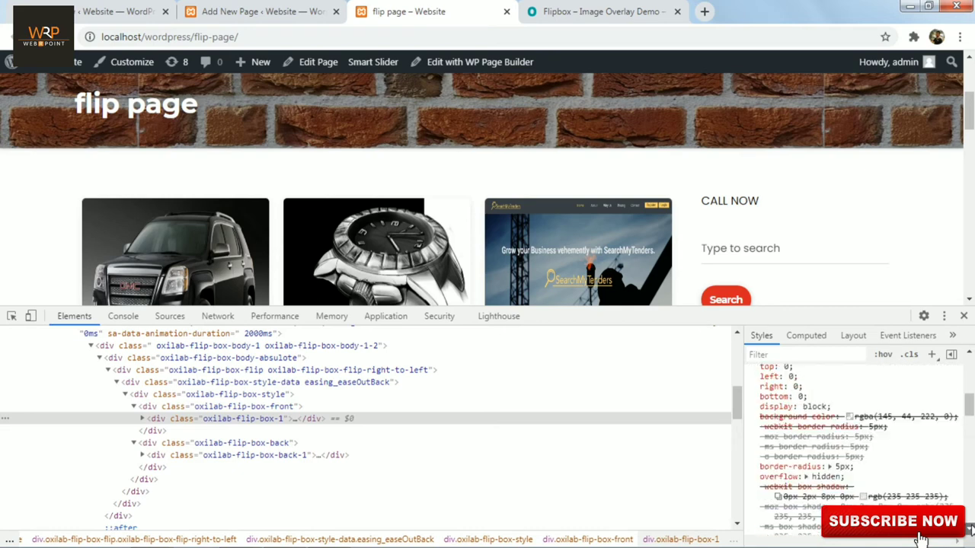
pyautogui.scroll(-3, 853, 457)
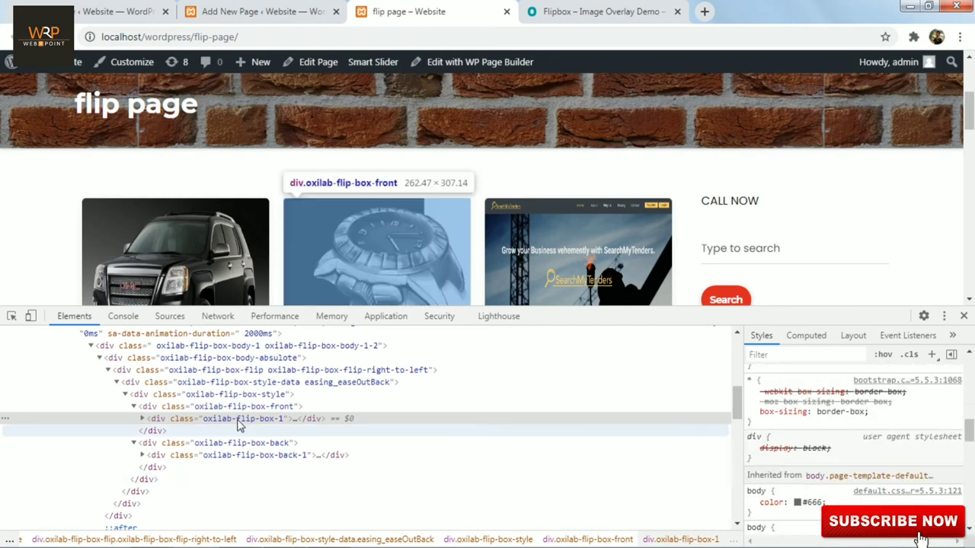
# Step: Examine the style rules of the oxilab-flip-box-back container in the middle flip box's markup
pyautogui.click(169, 444)
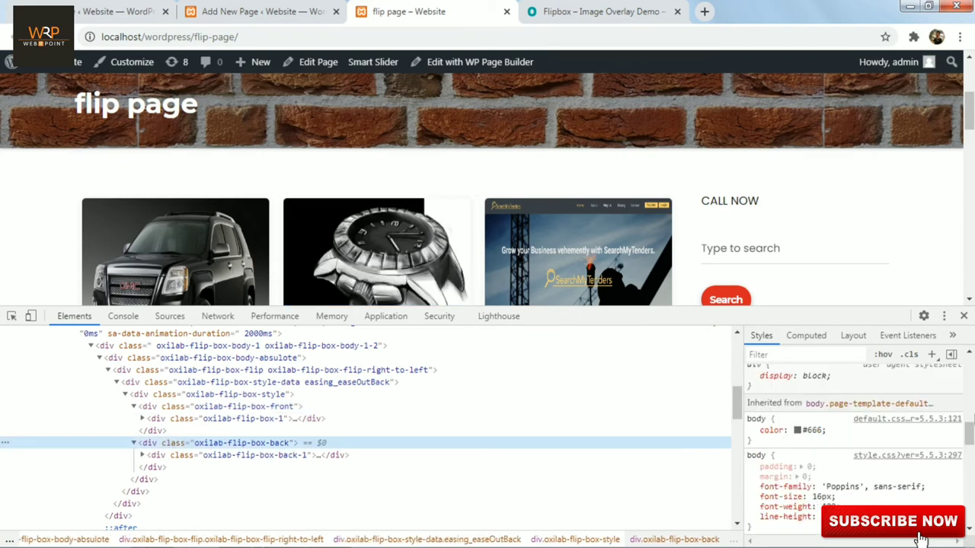
pyautogui.scroll(1, 854, 457)
pyautogui.scroll(5, 970, 432)
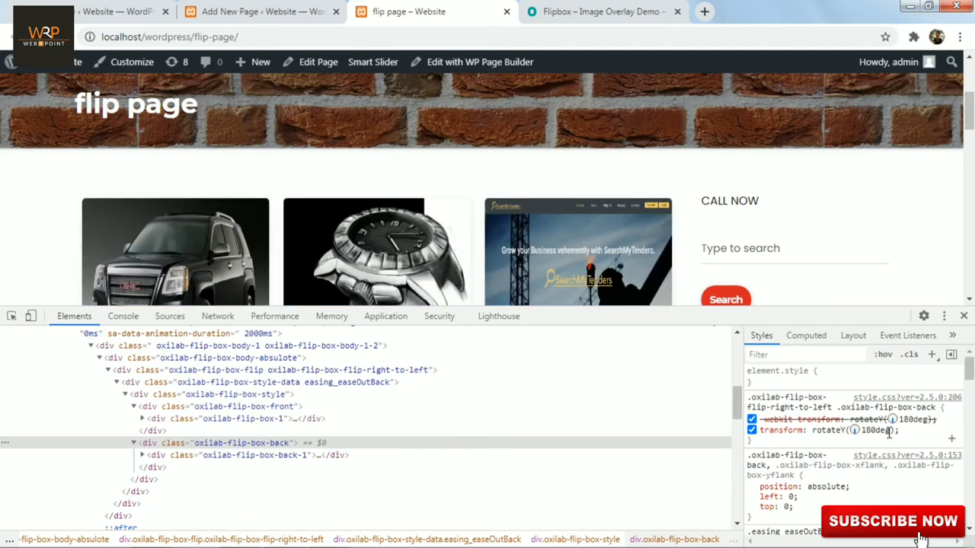
pyautogui.scroll(-4, 972, 528)
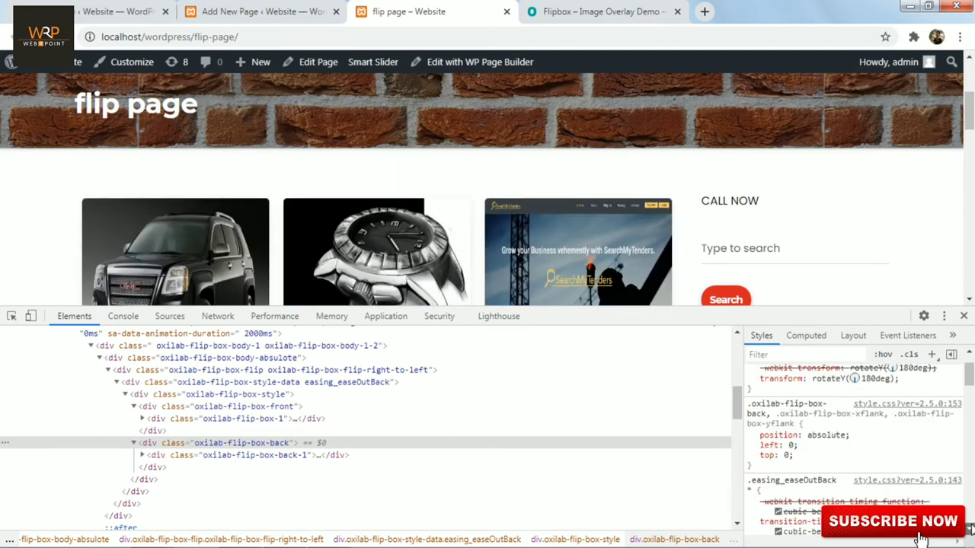
pyautogui.scroll(-8, 969, 528)
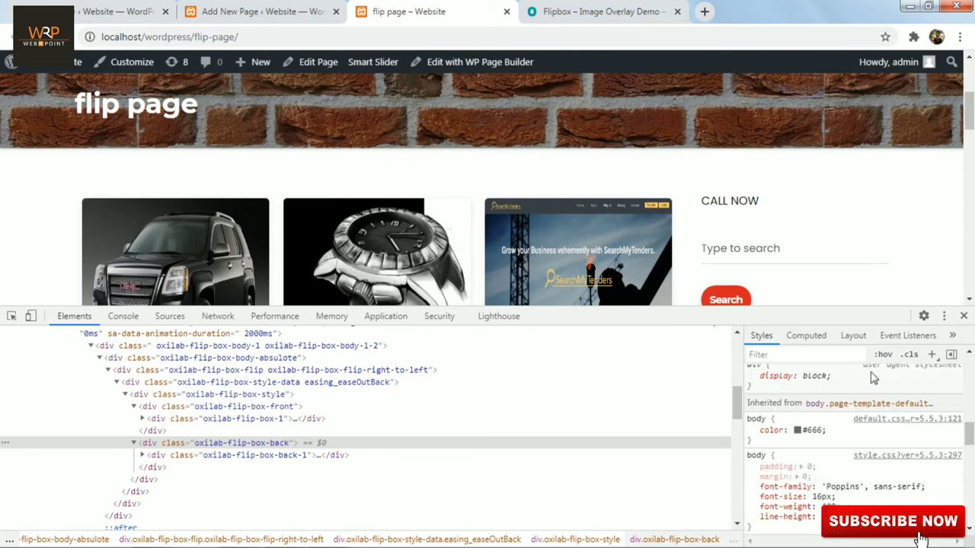
# Step: Select the oxilab-flip-box-back-1 element, find the style rule that sets its background color, and copy that rule's selector
pyautogui.click(206, 457)
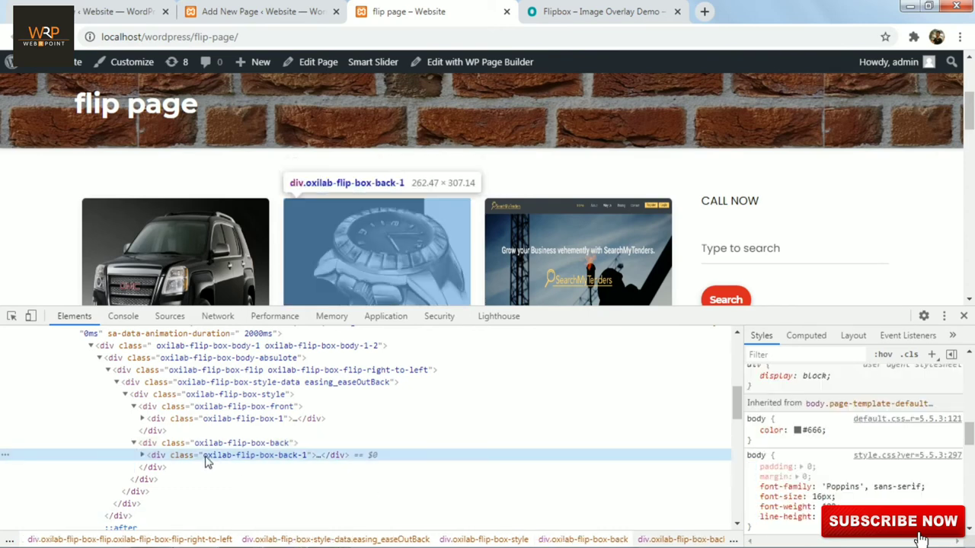
pyautogui.moveTo(971, 438); pyautogui.dragTo(971, 379)
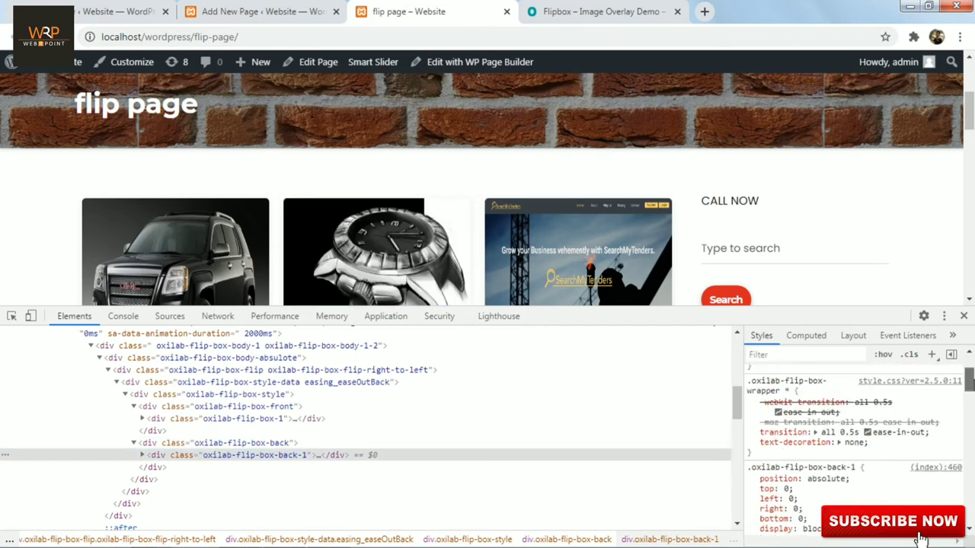
pyautogui.scroll(-1, 922, 526)
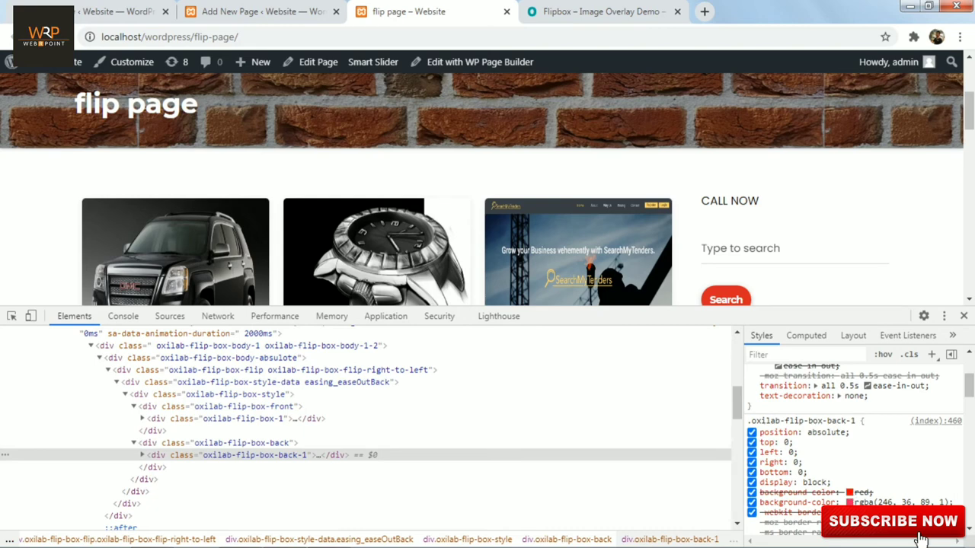
pyautogui.click(821, 420)
pyautogui.hotkey('ctrl', 'c')
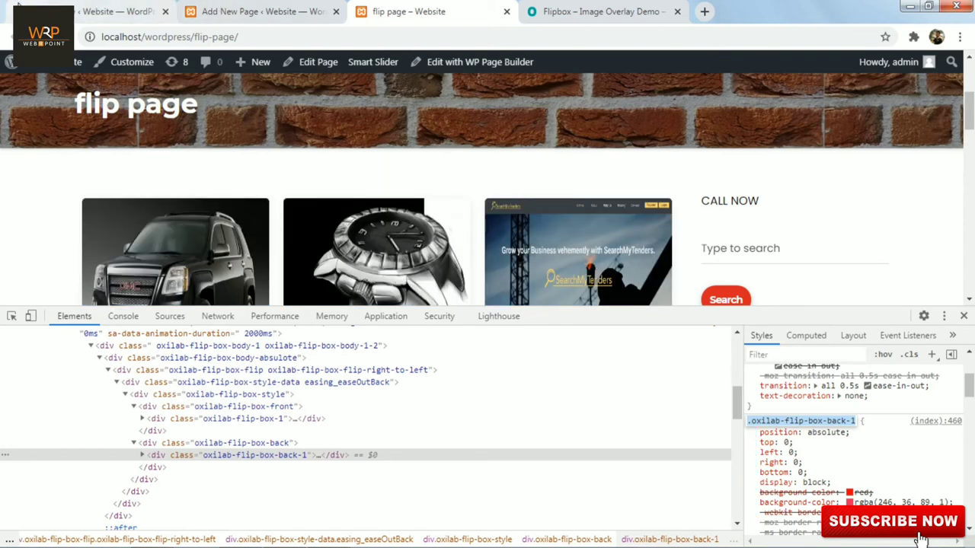
# Step: Open the WordPress theme customizer in a new browser tab from the admin dashboard and go to its Additional CSS section
pyautogui.click(76, 7)
pyautogui.moveTo(53, 256)
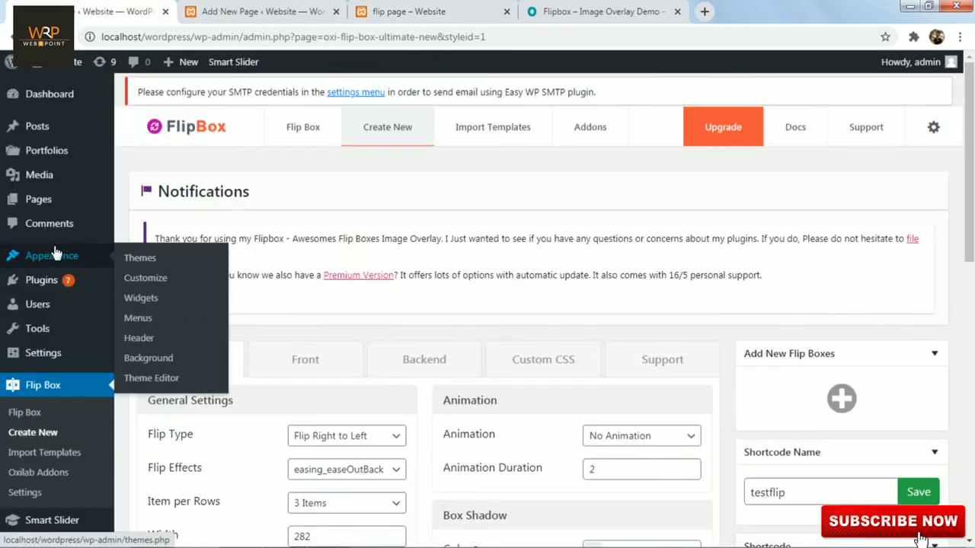
pyautogui.rightClick(149, 282)
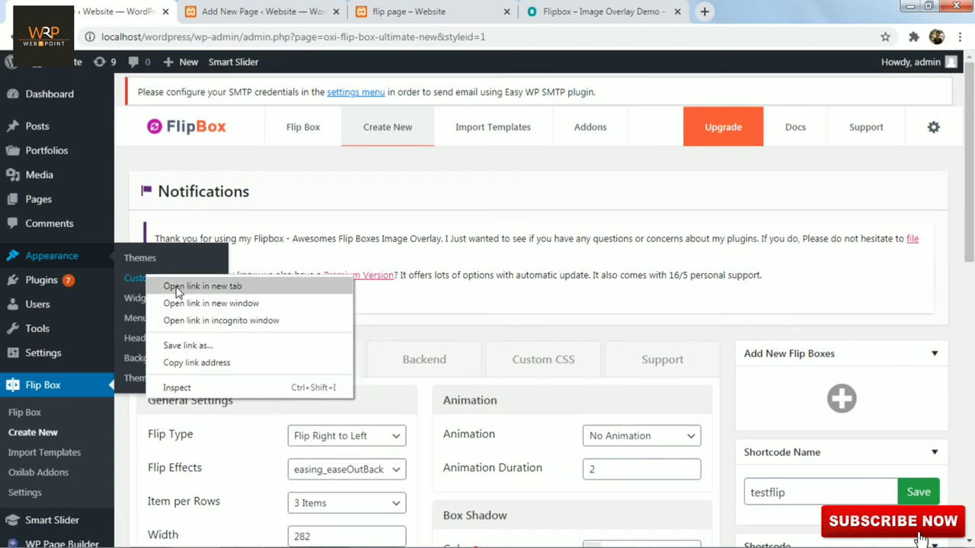
pyautogui.click(176, 286)
pyautogui.moveTo(74, 262)
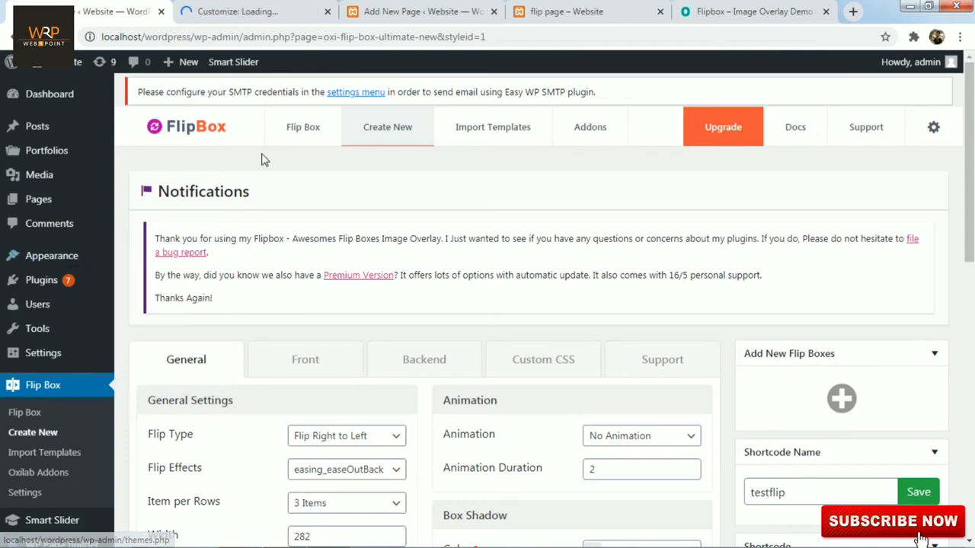
pyautogui.click(240, 21)
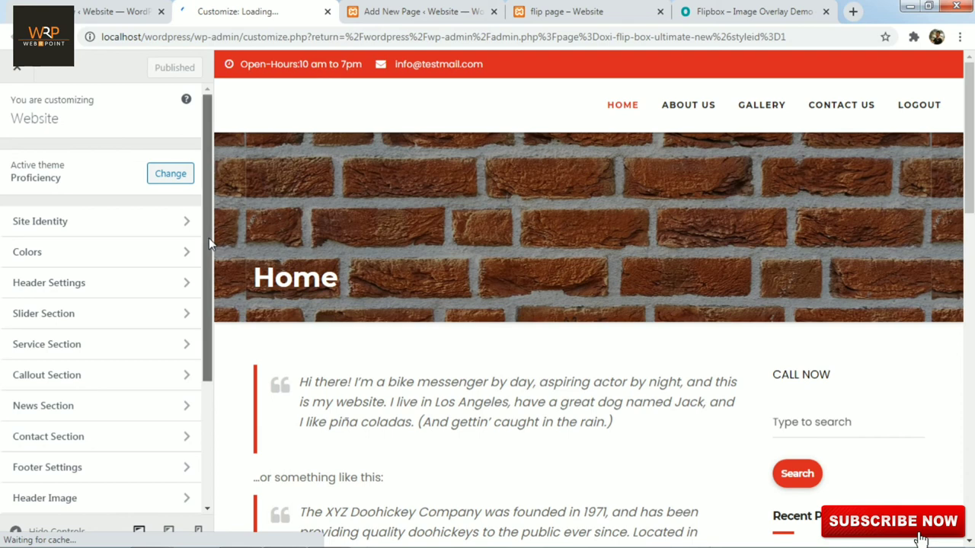
pyautogui.moveTo(209, 238); pyautogui.dragTo(204, 363)
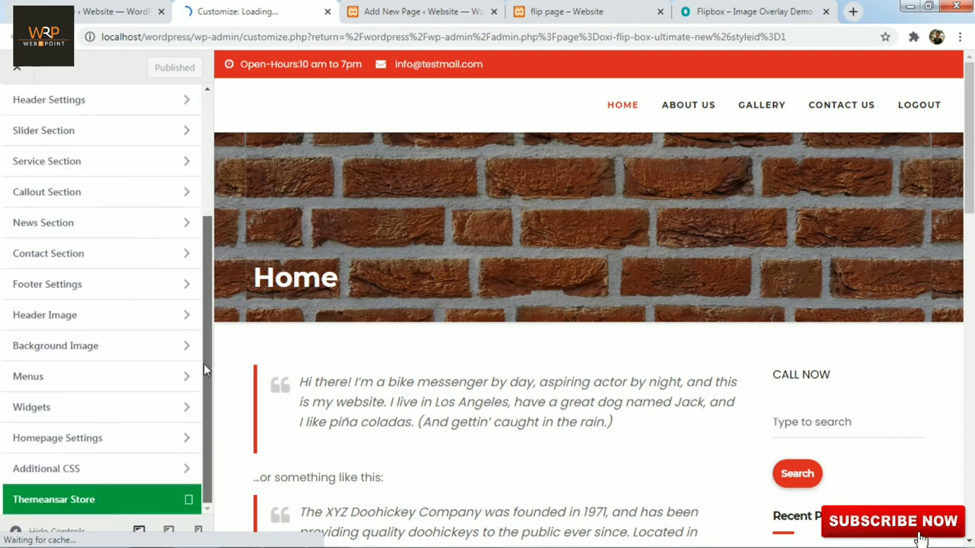
pyautogui.click(99, 470)
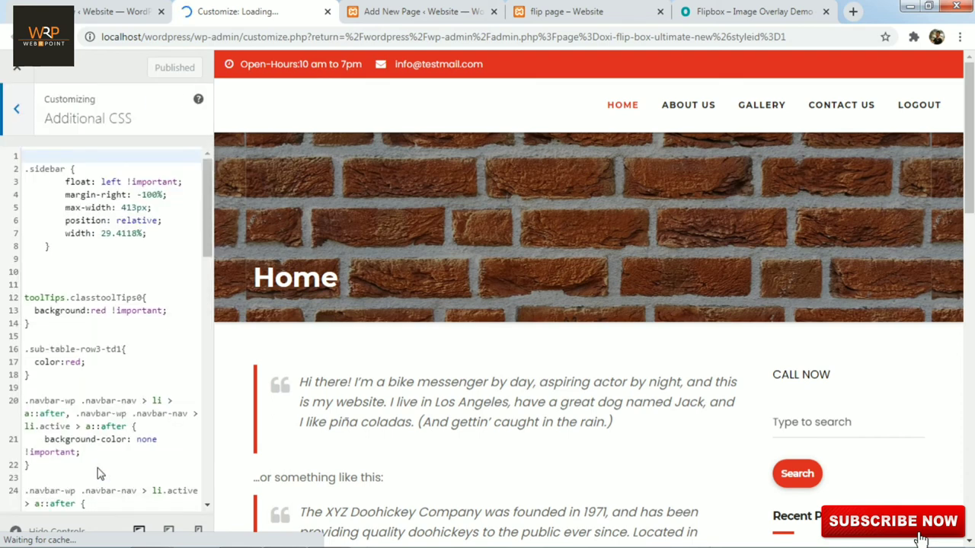
# Step: Add blank lines above the .sidebar rule and start a new .oxilab-flip-box-back-1 rule there using the copied selector
pyautogui.click(26, 169)
pyautogui.press('Return')
pyautogui.press('Return')
pyautogui.press('Return')
pyautogui.press('Return')
pyautogui.press('Return')
pyautogui.press('Return')
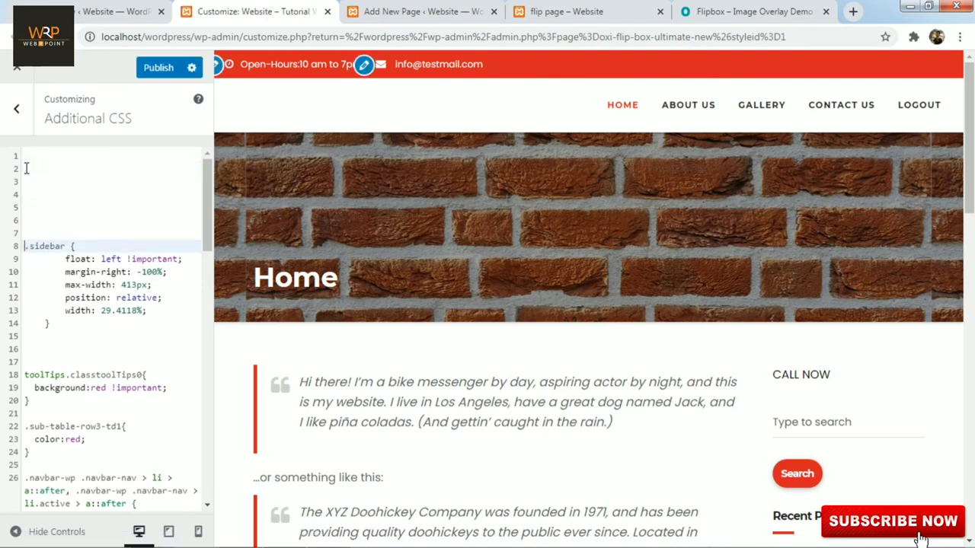
pyautogui.press('Up')
pyautogui.press('Up')
pyautogui.press('Up')
pyautogui.press('Up')
pyautogui.press('Up')
pyautogui.hotkey('ctrl', 'v')
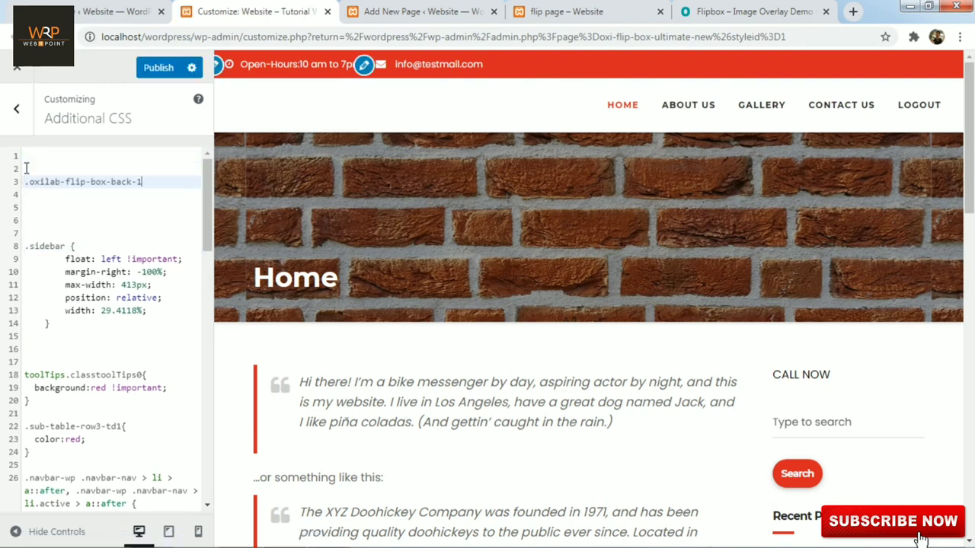
pyautogui.write('{')
pyautogui.press('Return')
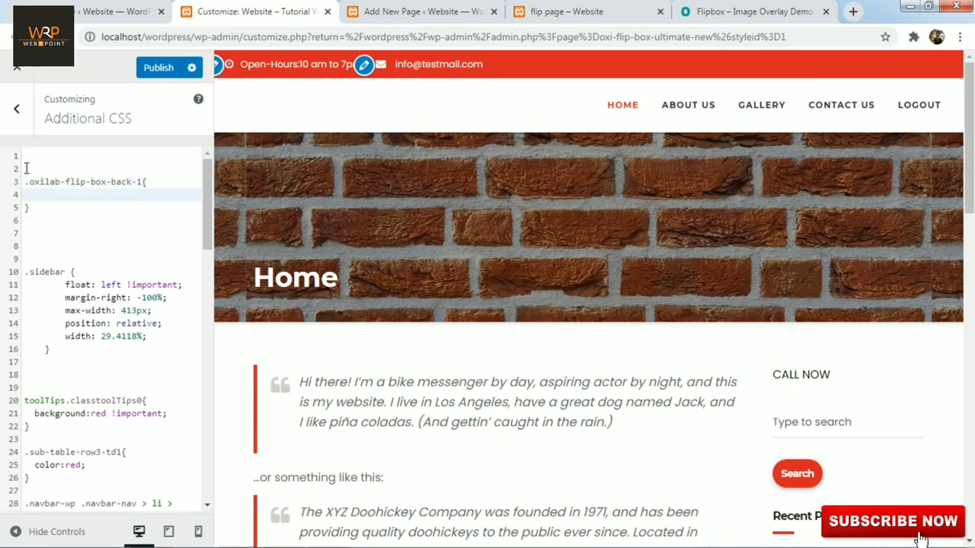
# Step: Add the declaration background:green !important; to the .oxilab-flip-box-back-1 rule and publish the customization
pyautogui.write('b')
pyautogui.press('BackSpace')
pyautogui.press('BackSpace')
pyautogui.write('bac')
pyautogui.press('Down')
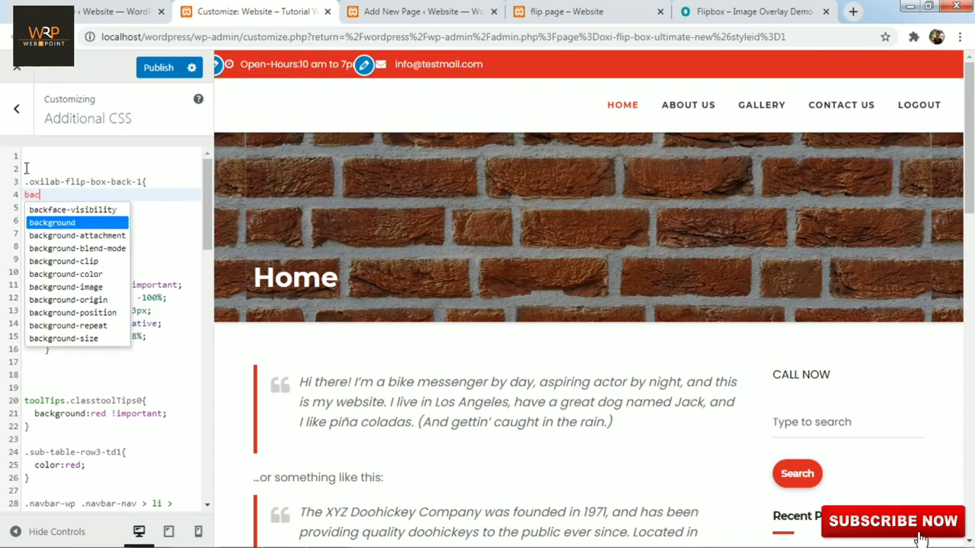
pyautogui.press('Return')
pyautogui.write(':')
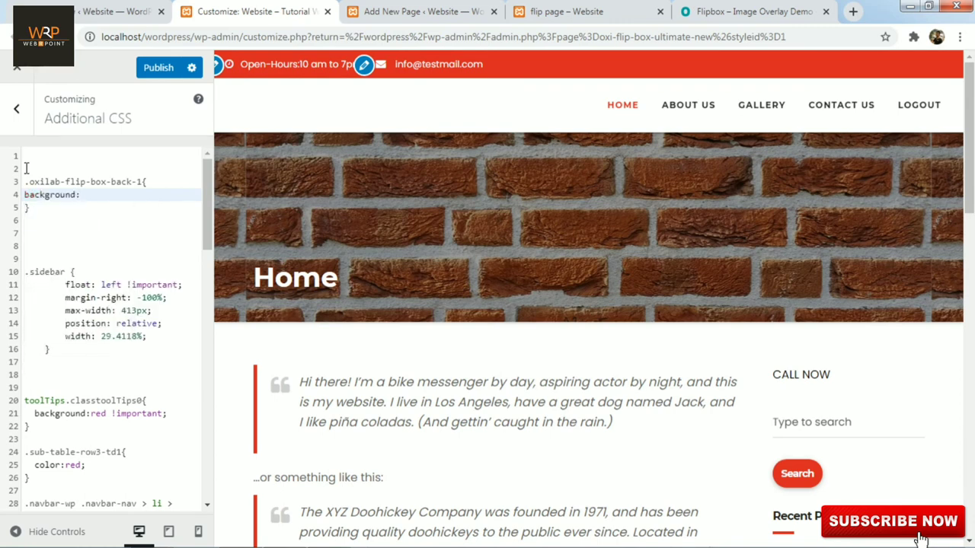
pyautogui.write('gree')
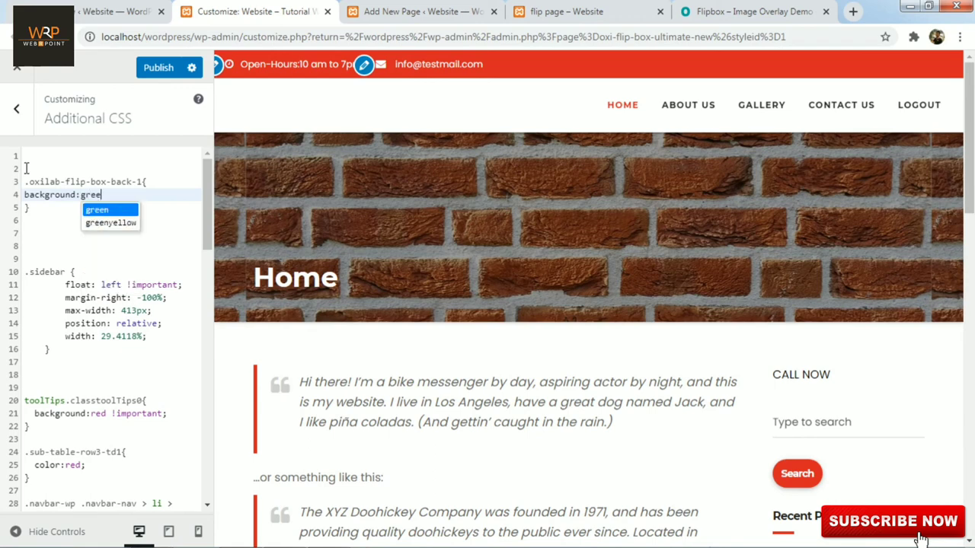
pyautogui.press('Return')
pyautogui.write('!imp')
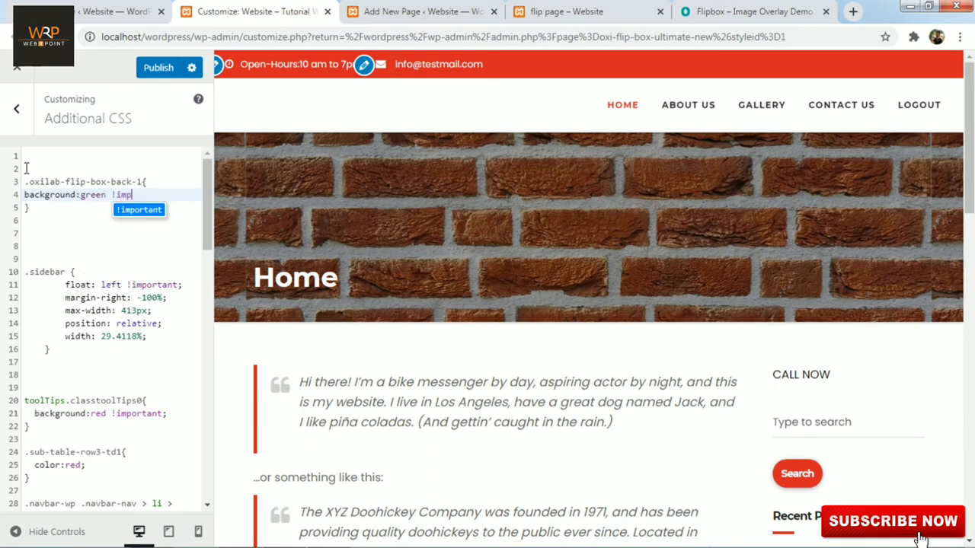
pyautogui.press('Return')
pyautogui.write(';')
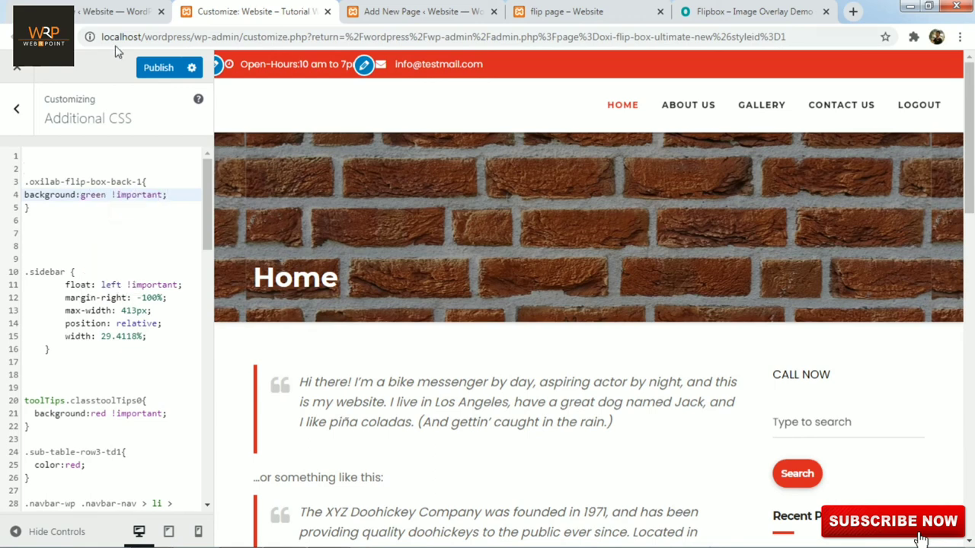
pyautogui.click(151, 72)
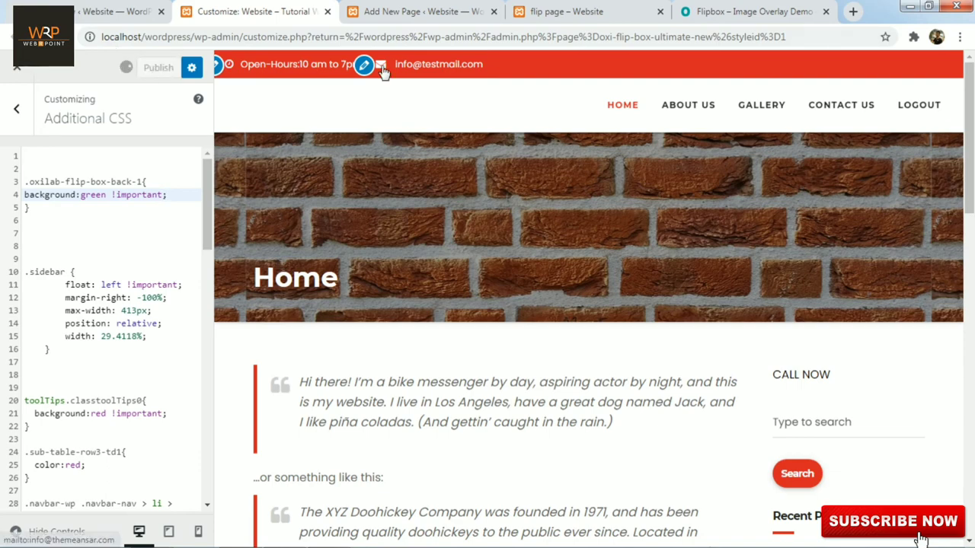
# Step: Reload the live flip page, close the developer tools, check the back color of the flip boxes, and return to the flip box settings
pyautogui.click(562, 11)
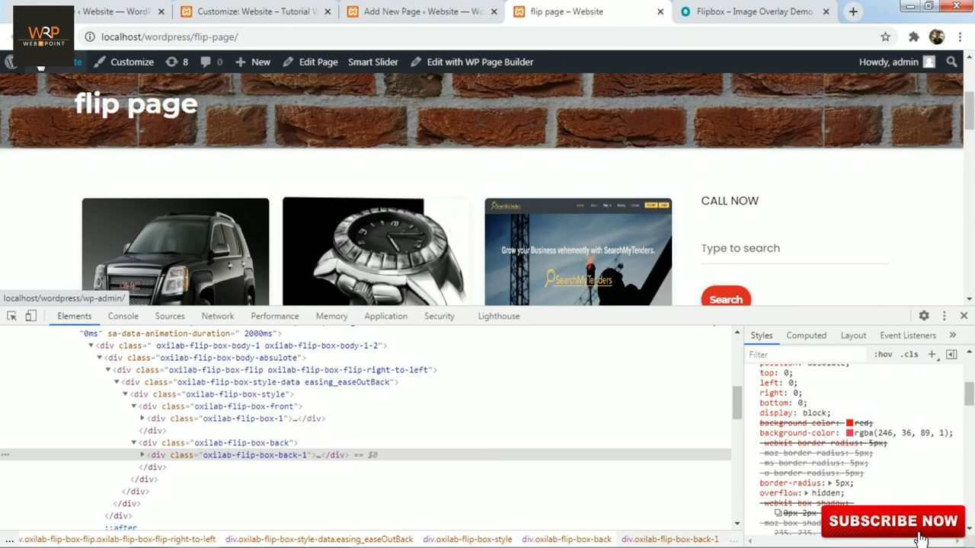
pyautogui.press('F5')
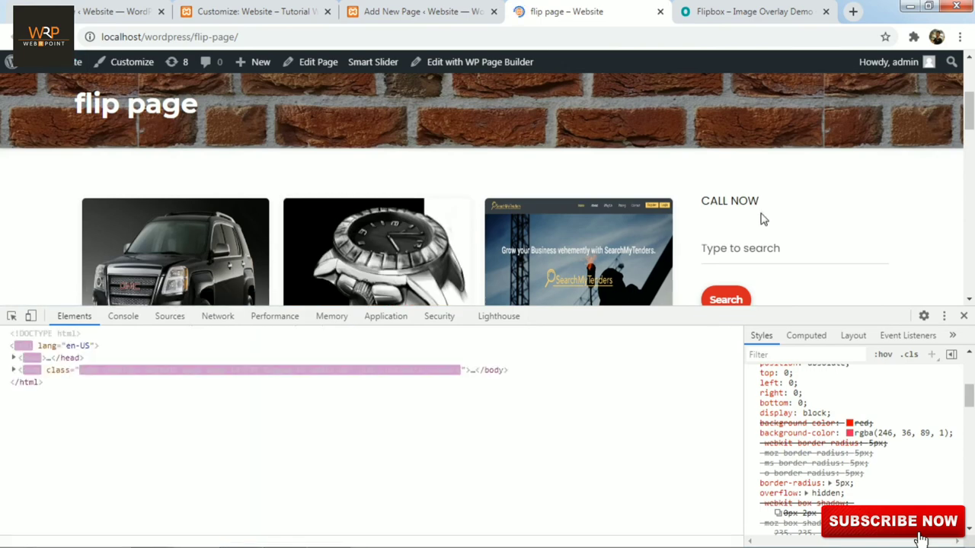
pyautogui.click(964, 315)
pyautogui.moveTo(351, 234)
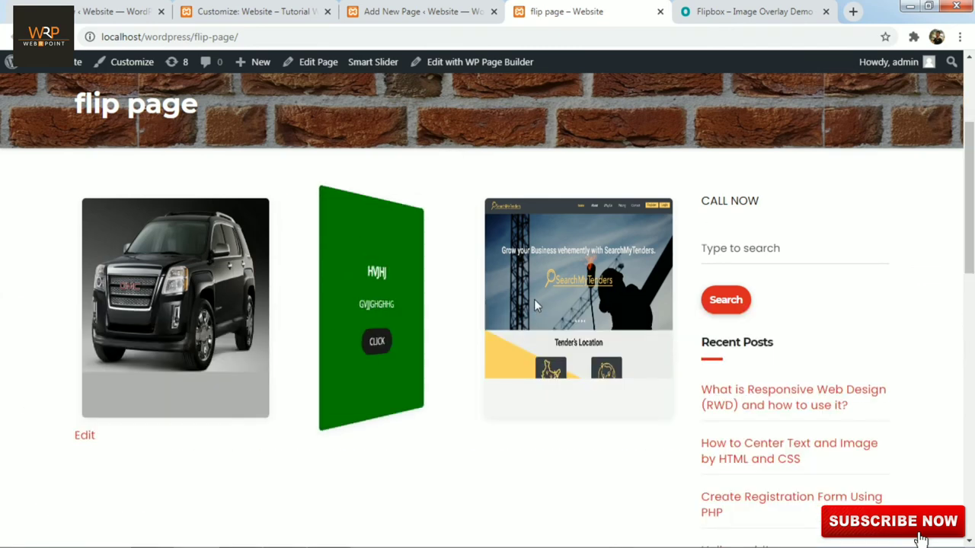
pyautogui.moveTo(549, 304)
pyautogui.moveTo(400, 269)
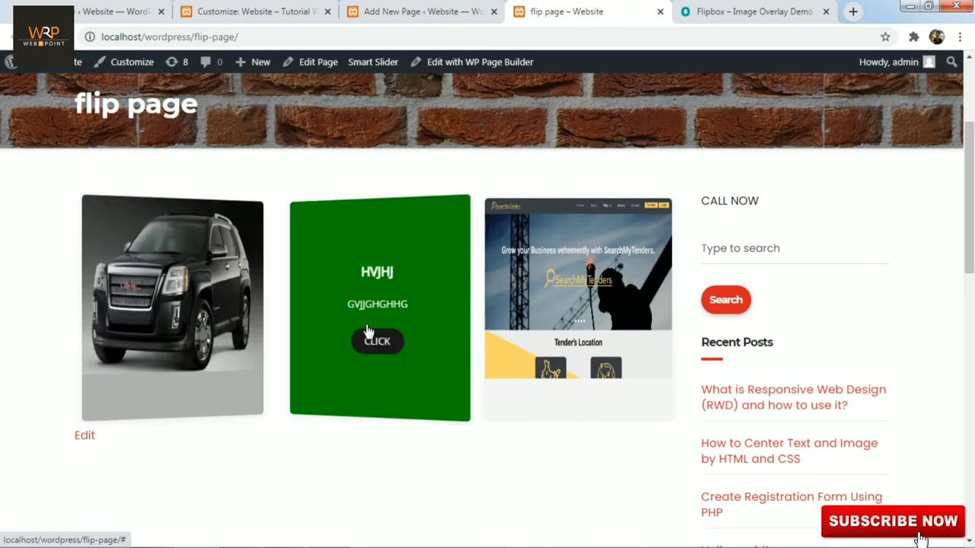
pyautogui.click(101, 12)
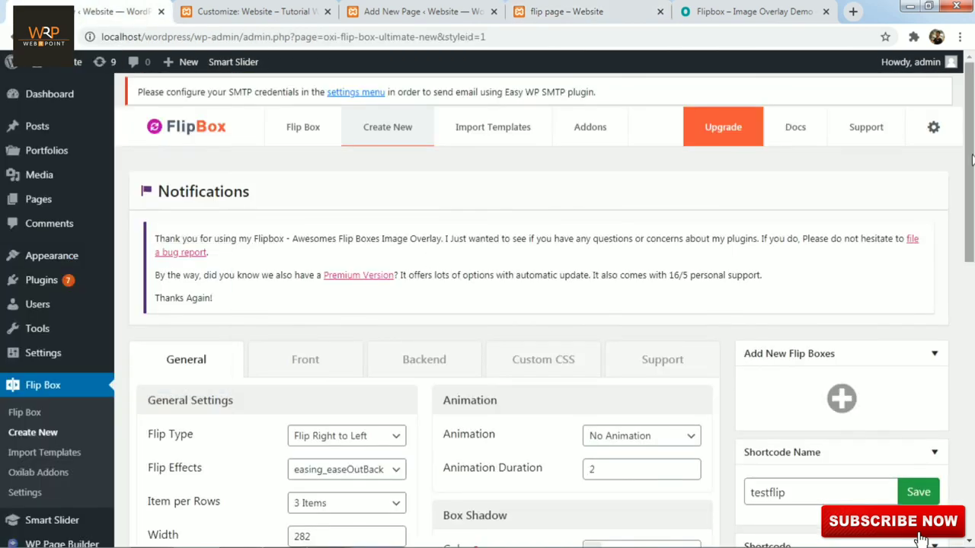
# Step: Go to the Flipbox home overview, start creating a new flipbox and preview the three Style 1 layouts
pyautogui.moveTo(969, 160); pyautogui.dragTo(970, 210)
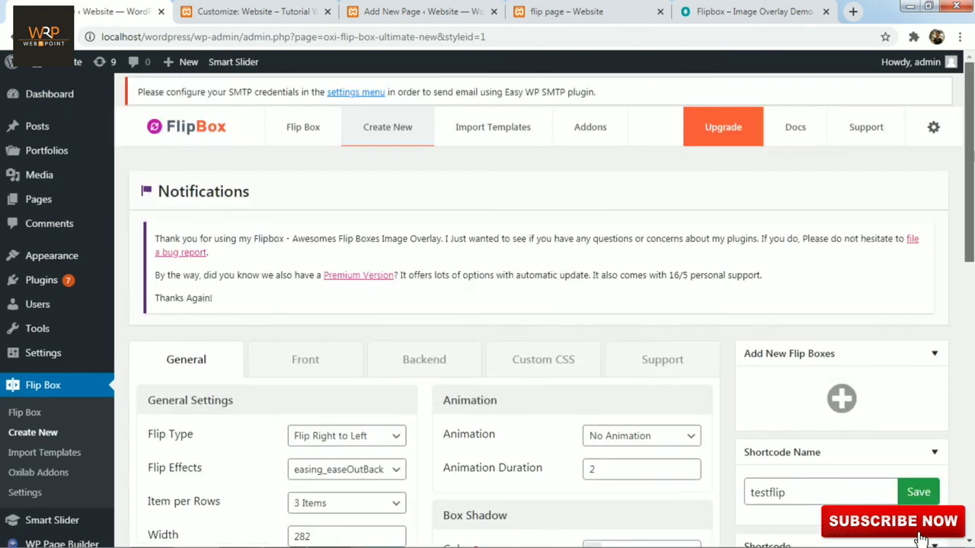
pyautogui.click(293, 149)
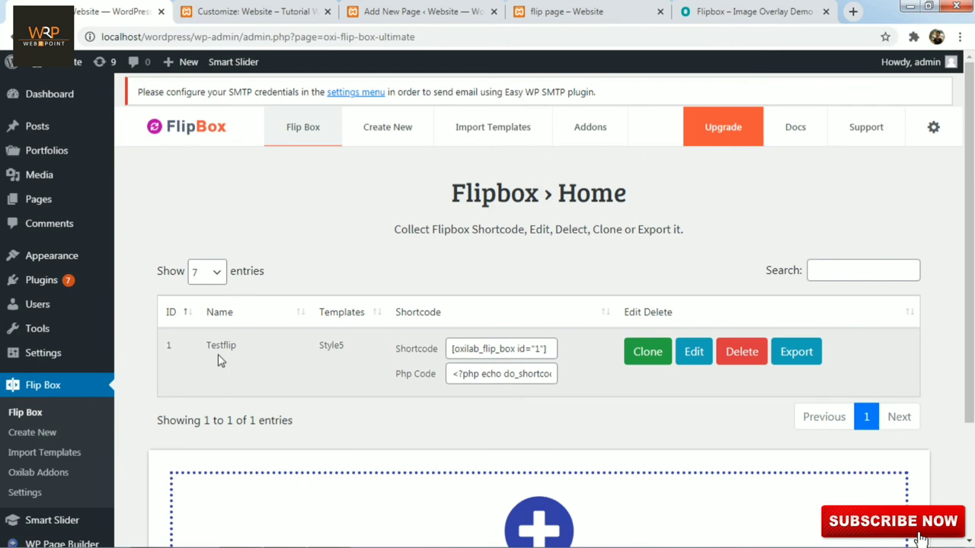
pyautogui.scroll(-2, 972, 345)
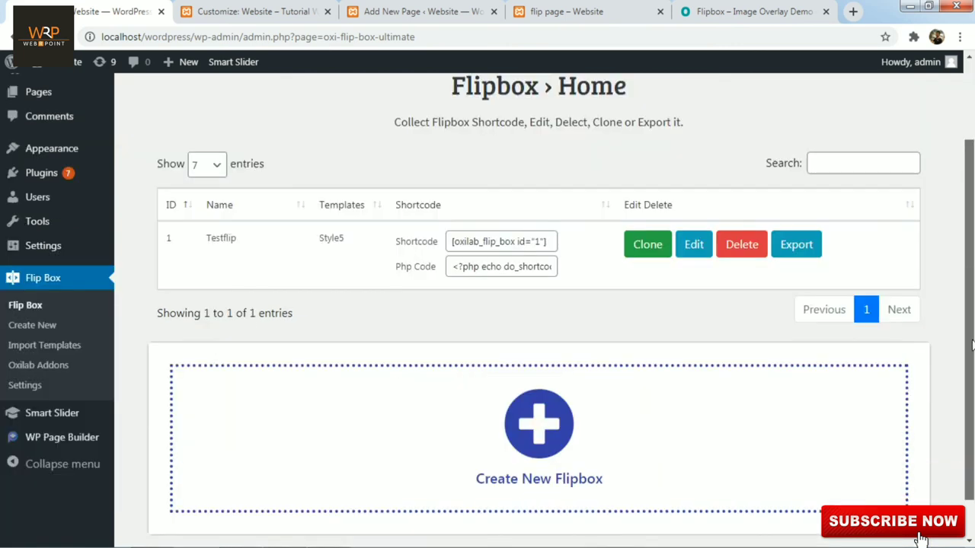
pyautogui.click(528, 406)
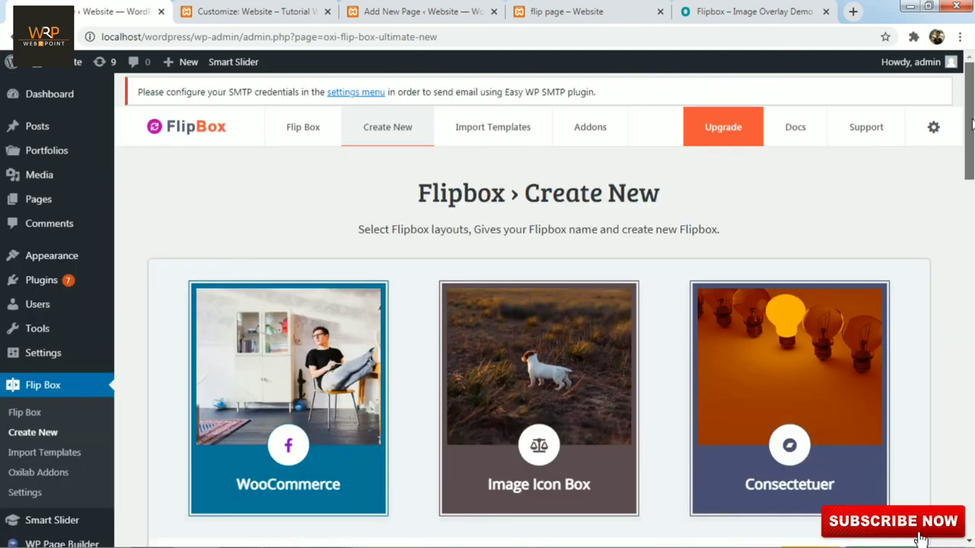
pyautogui.scroll(-2, 972, 124)
pyautogui.moveTo(561, 174)
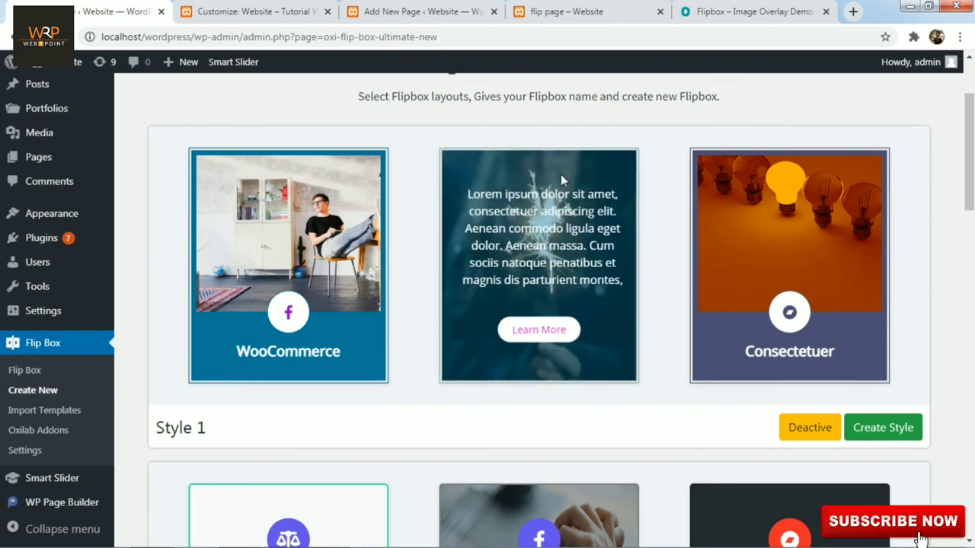
pyautogui.moveTo(261, 211)
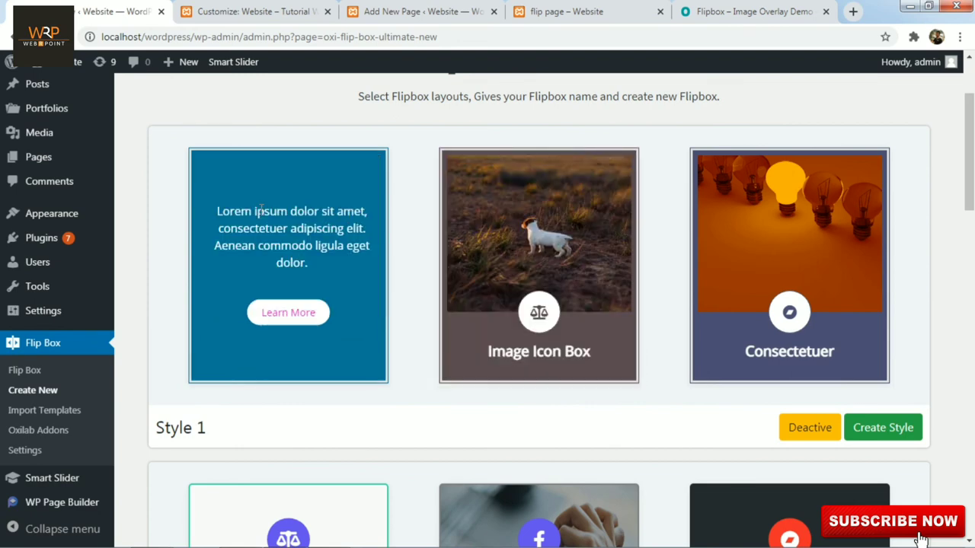
pyautogui.moveTo(747, 213)
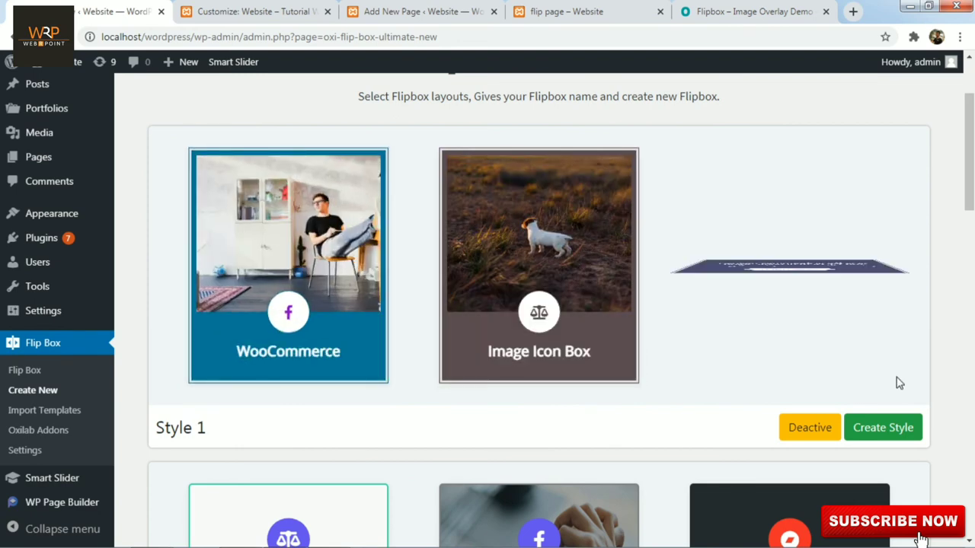
# Step: Create a Style 1 flipbox named test2 with the 3rd layout and save it
pyautogui.click(886, 430)
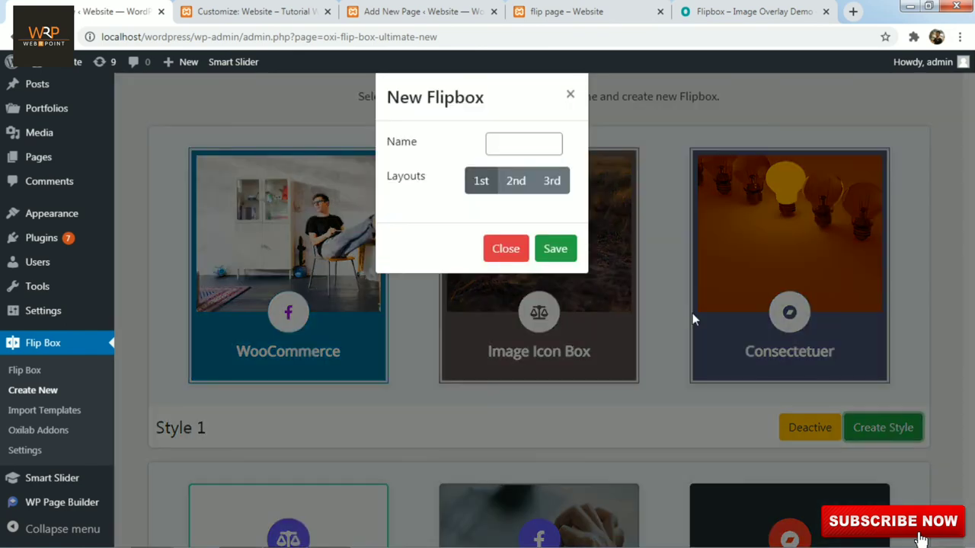
pyautogui.click(554, 184)
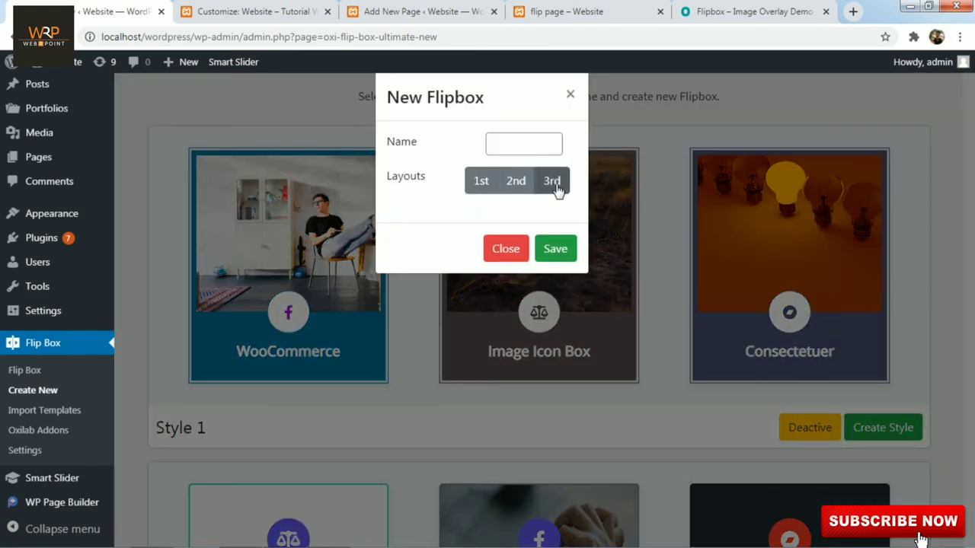
pyautogui.click(503, 145)
pyautogui.write('test')
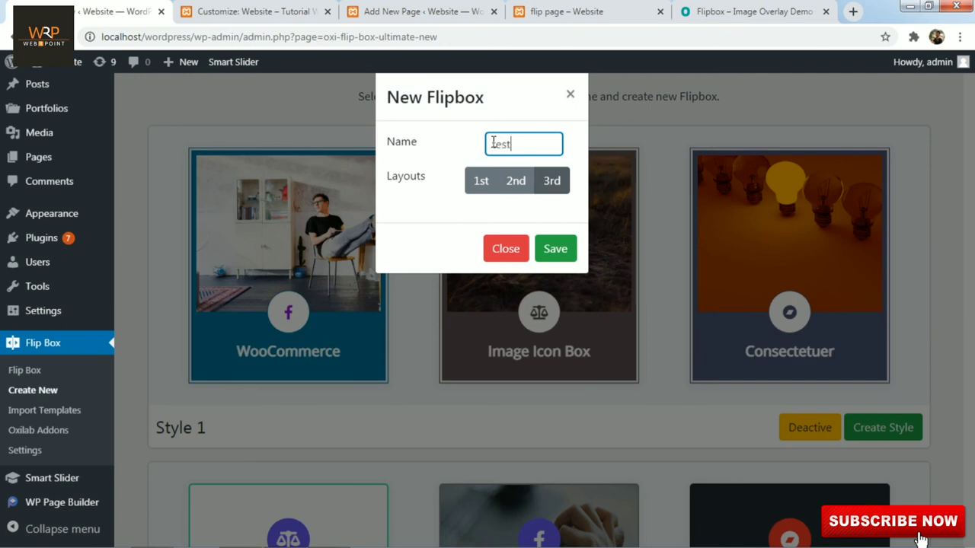
pyautogui.write('2')
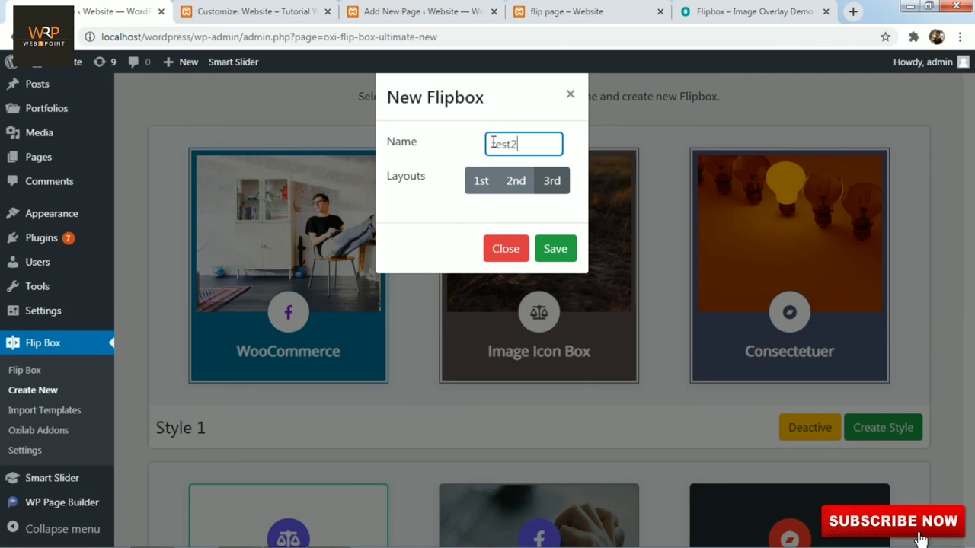
pyautogui.click(556, 259)
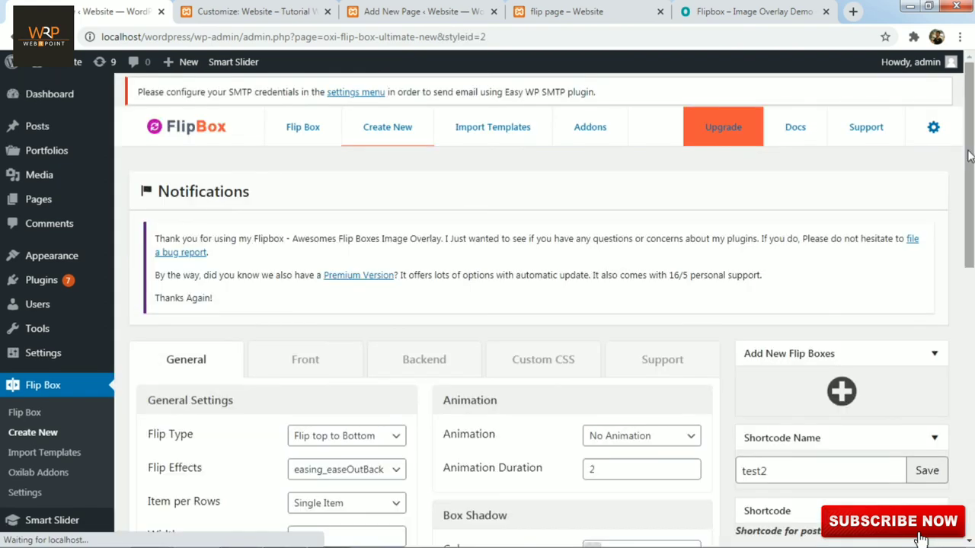
# Step: Review the General and Custom CSS settings of test2, compare with the theme's Additional CSS, and return to the General settings
pyautogui.moveTo(971, 161); pyautogui.dragTo(966, 260)
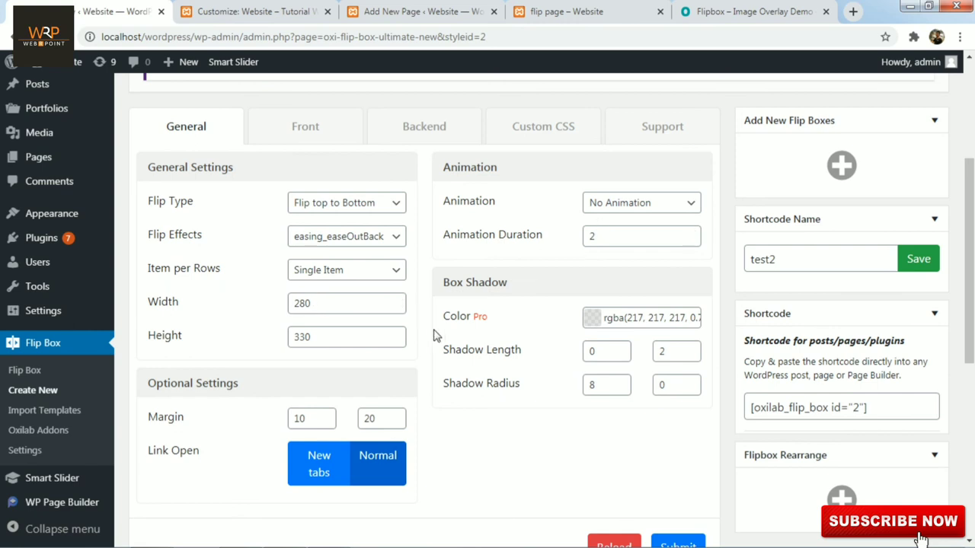
pyautogui.scroll(-5, 434, 335)
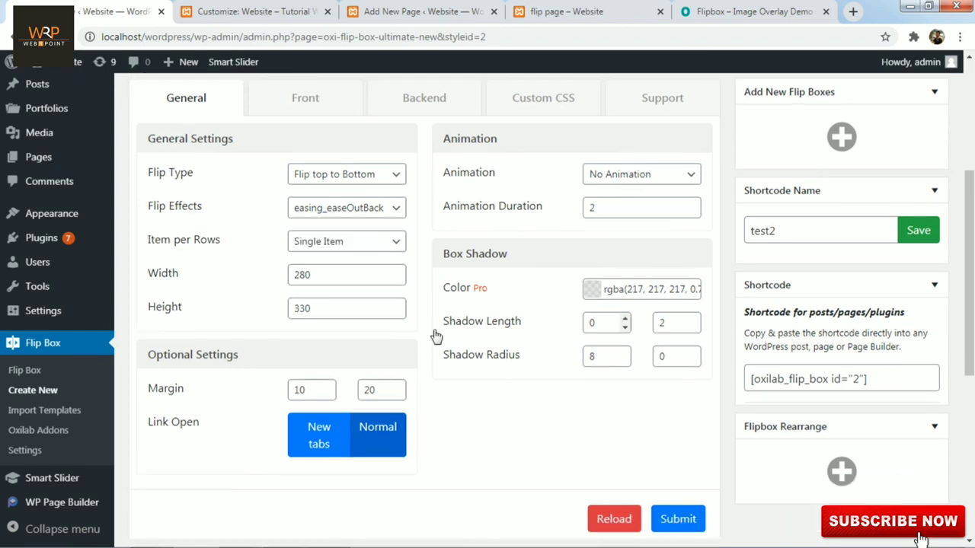
pyautogui.scroll(6, 434, 335)
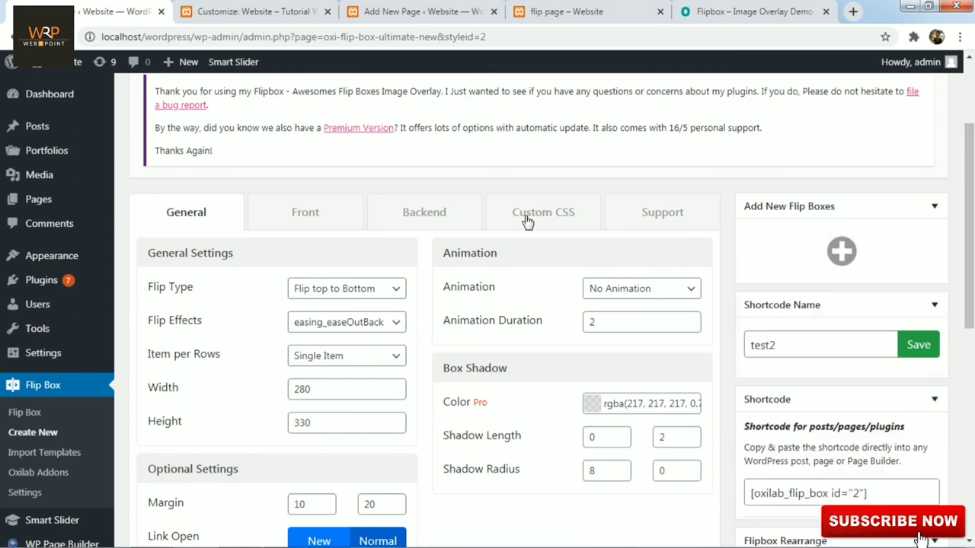
pyautogui.click(549, 227)
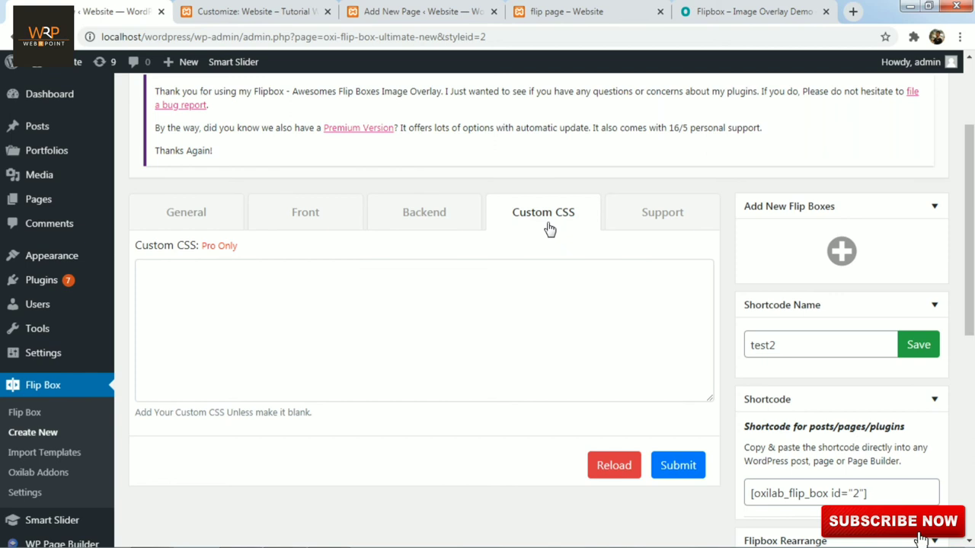
pyautogui.click(175, 317)
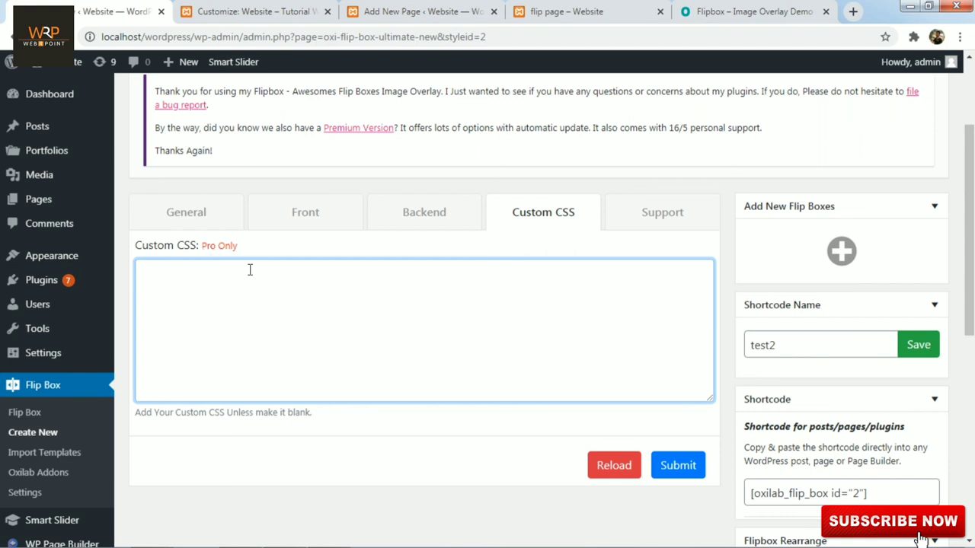
pyautogui.click(256, 16)
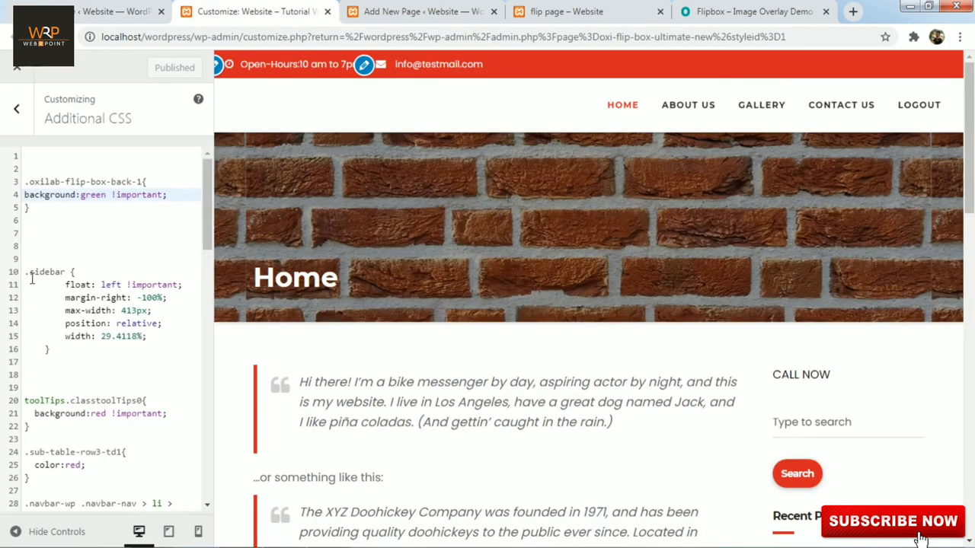
pyautogui.click(99, 9)
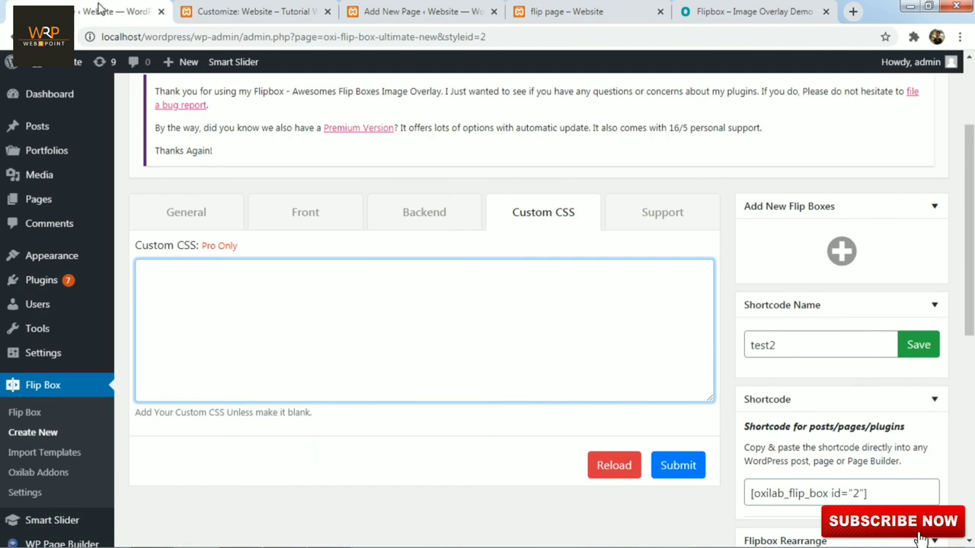
pyautogui.click(177, 221)
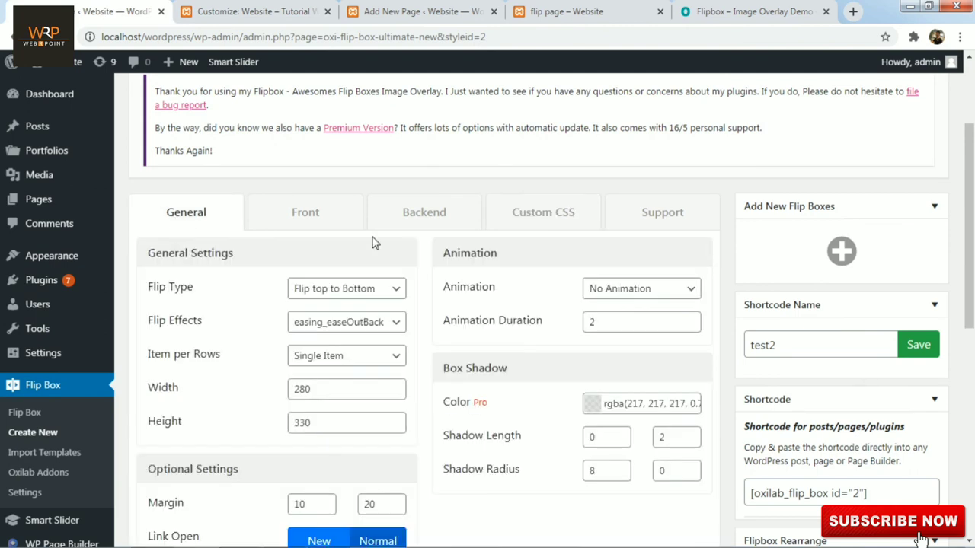
# Step: Open the Consectetuer flip box in the preview for editing and set its front title to test
pyautogui.moveTo(971, 208); pyautogui.dragTo(971, 411)
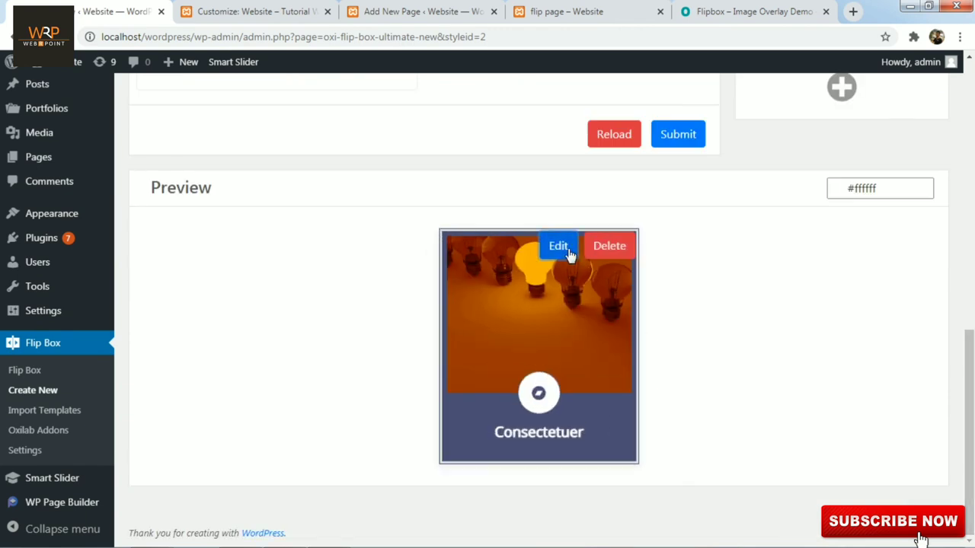
pyautogui.click(570, 255)
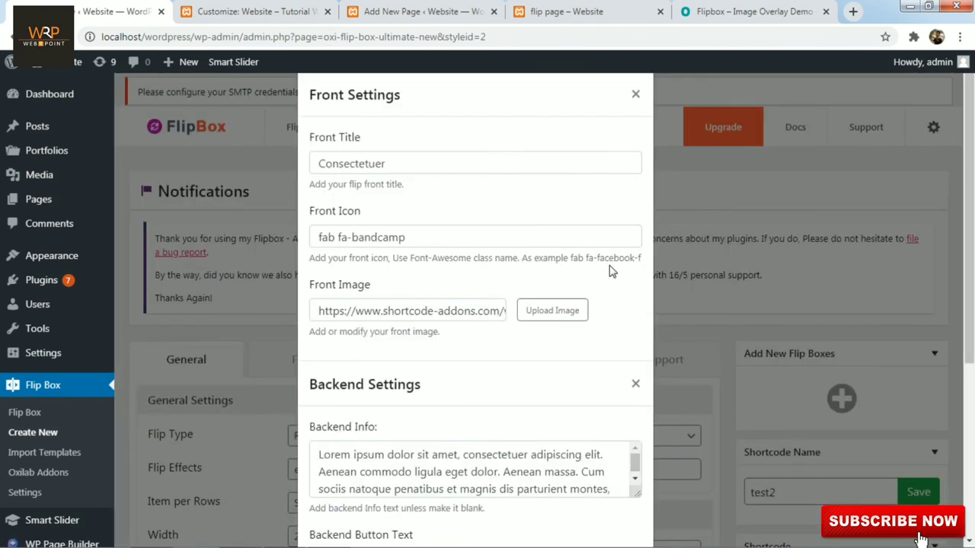
pyautogui.click(404, 165)
pyautogui.hotkey('ctrl', 'a')
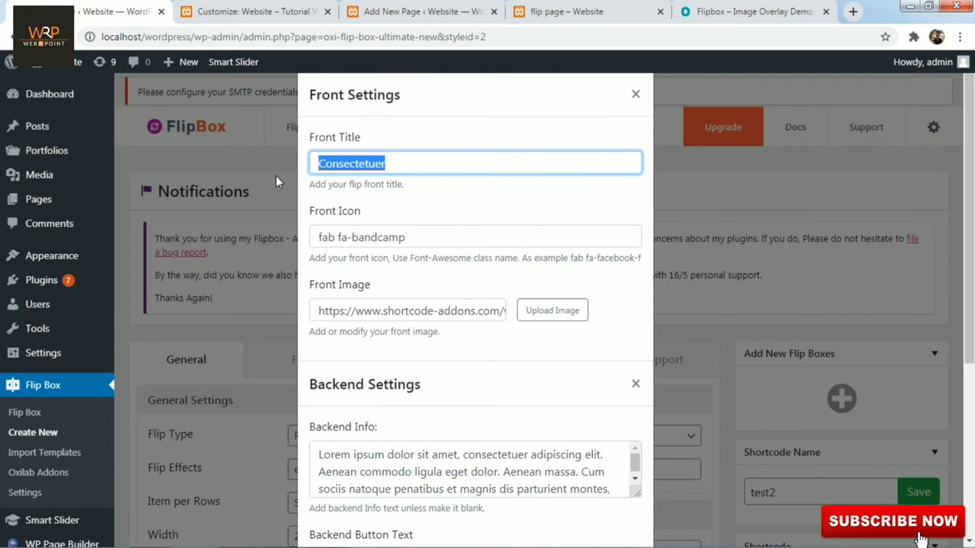
pyautogui.write('test')
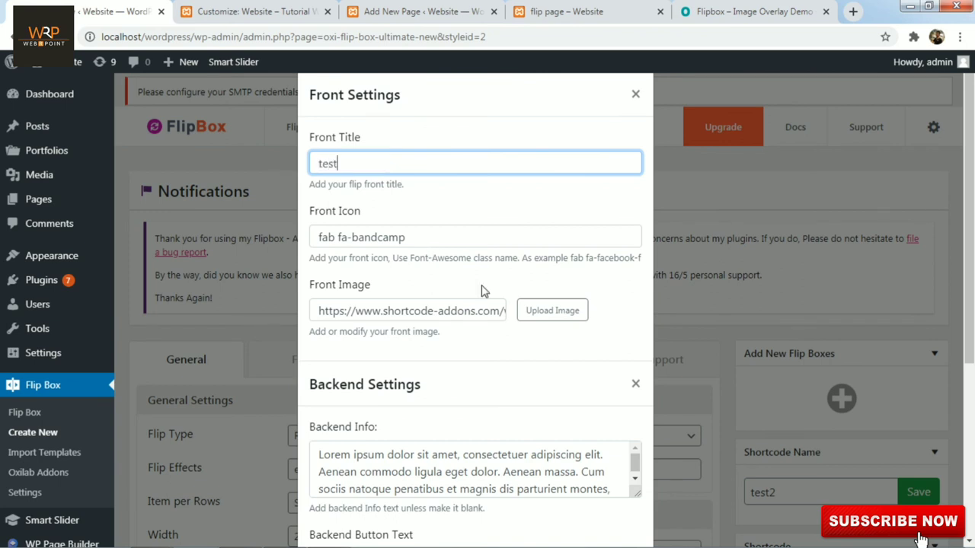
# Step: Use the tablet picture with the WordPress logo from the media library as the front image and submit the flip box changes
pyautogui.click(554, 312)
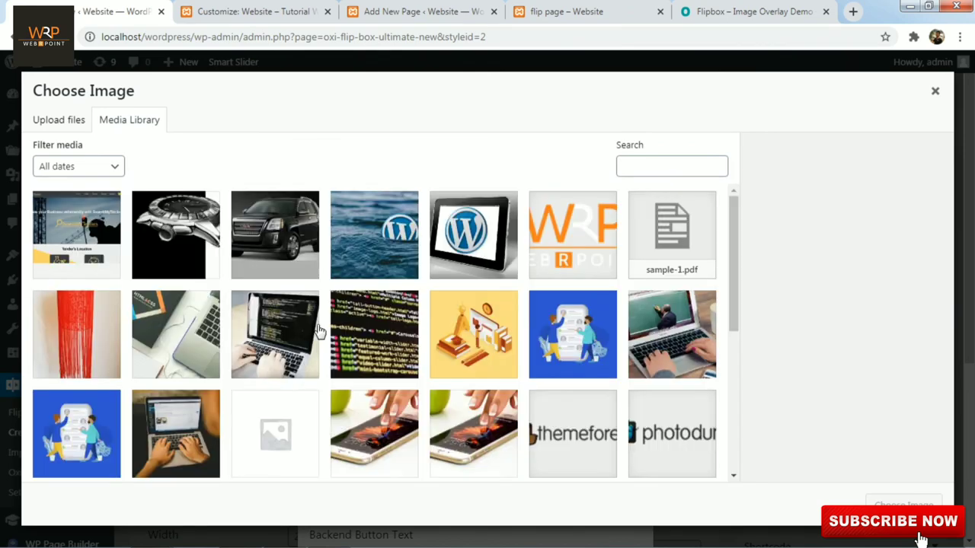
pyautogui.click(484, 258)
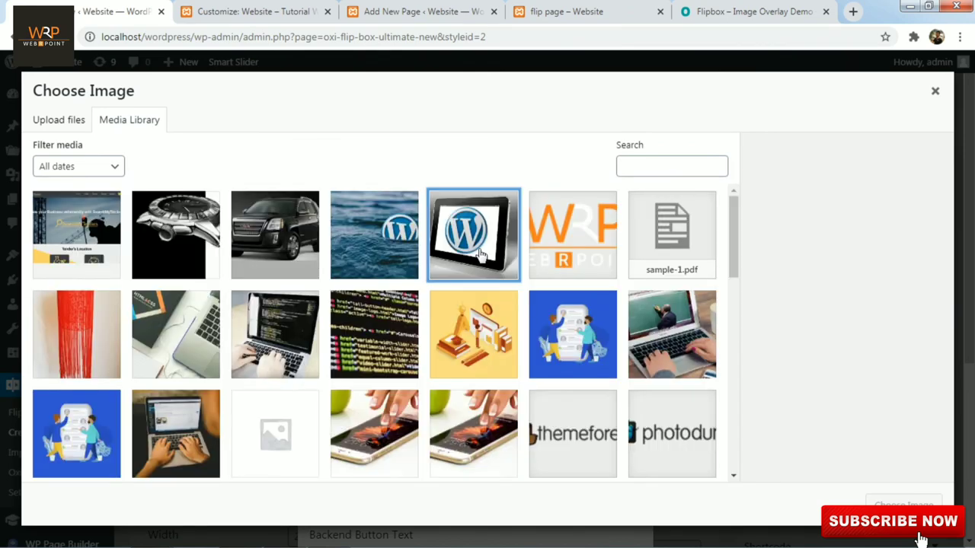
pyautogui.click(903, 504)
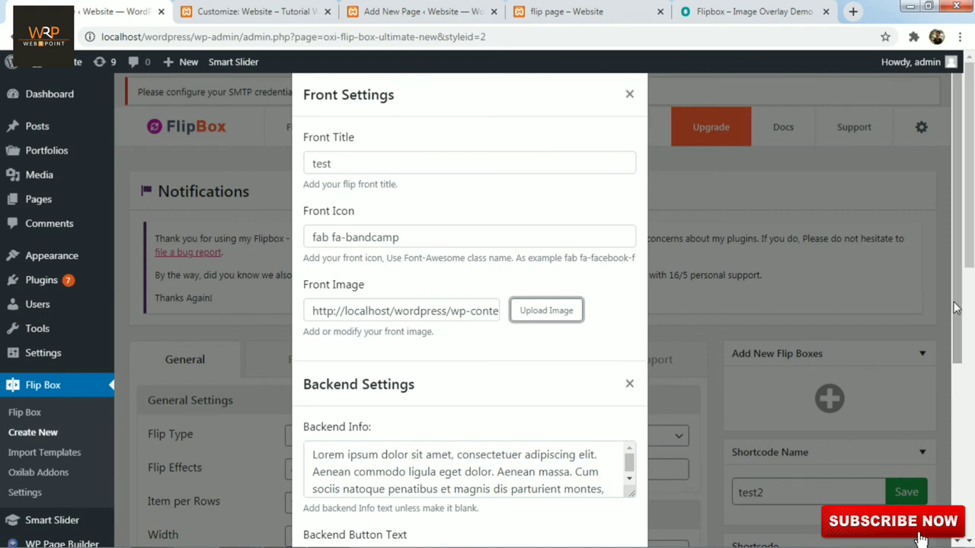
pyautogui.moveTo(952, 324); pyautogui.dragTo(948, 436)
pyautogui.scroll(-2, 948, 435)
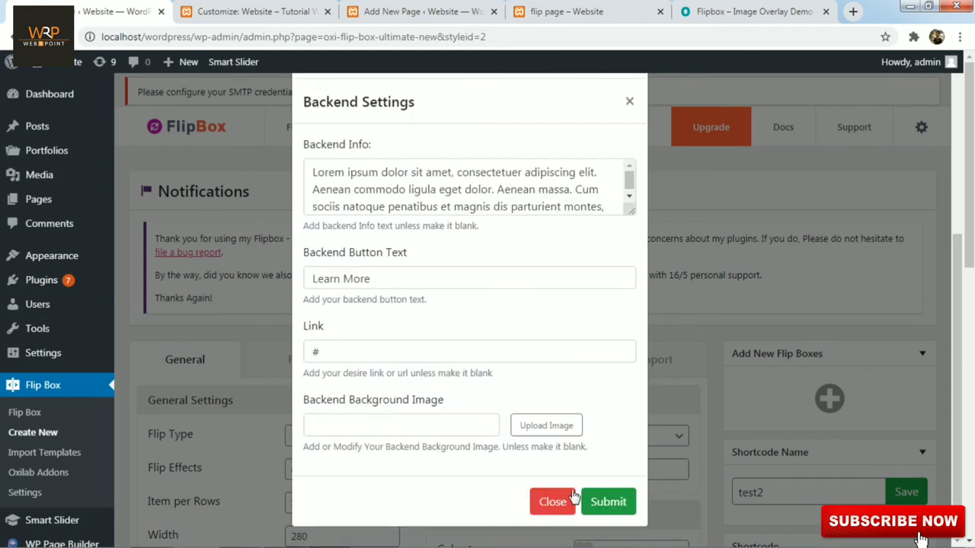
pyautogui.click(601, 502)
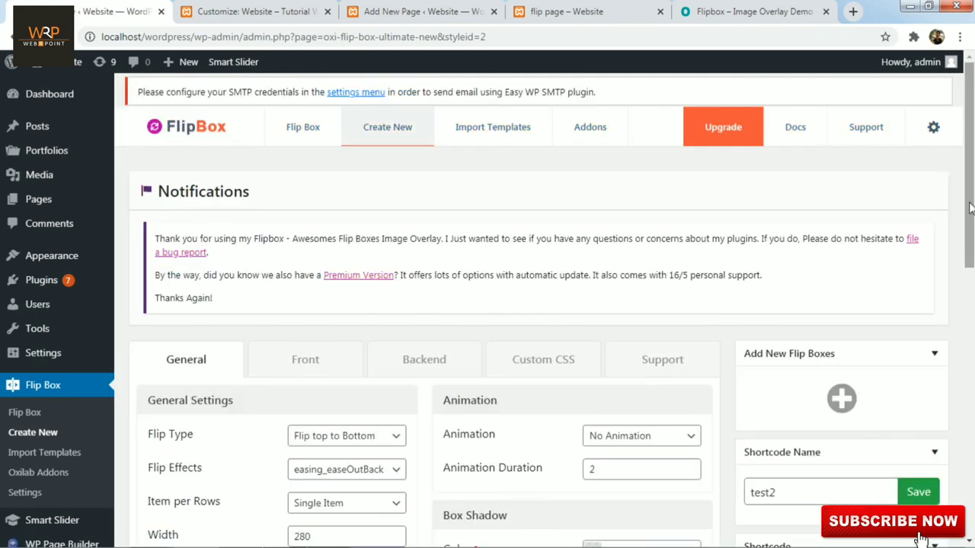
# Step: Copy the test2 flipbox's shortcode for posts and pages
pyautogui.scroll(-4, 971, 213)
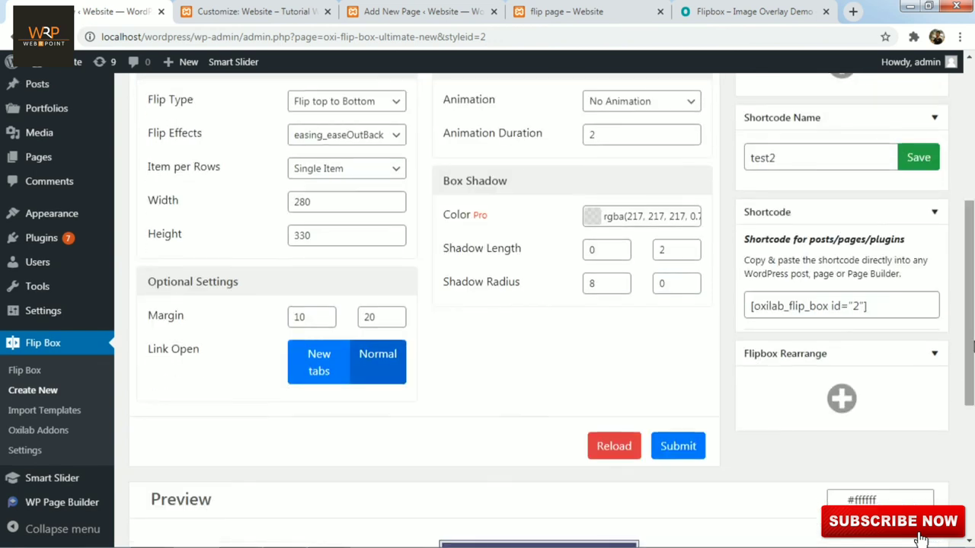
pyautogui.click(885, 302)
pyautogui.hotkey('ctrl', 'c')
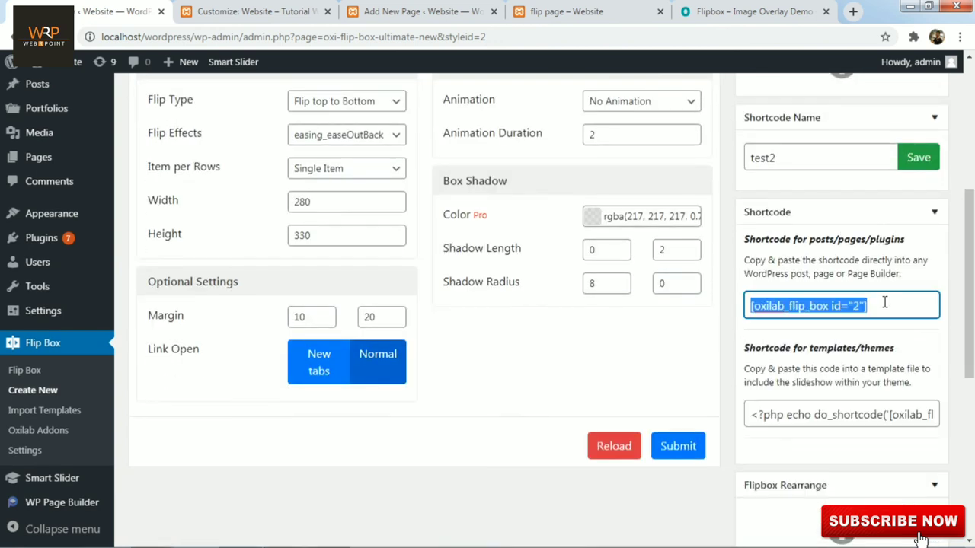
# Step: Add [oxilab_flip_box id="2"] on a new line below the existing shortcode in the flip page's Shortcode block and update the page
pyautogui.click(416, 13)
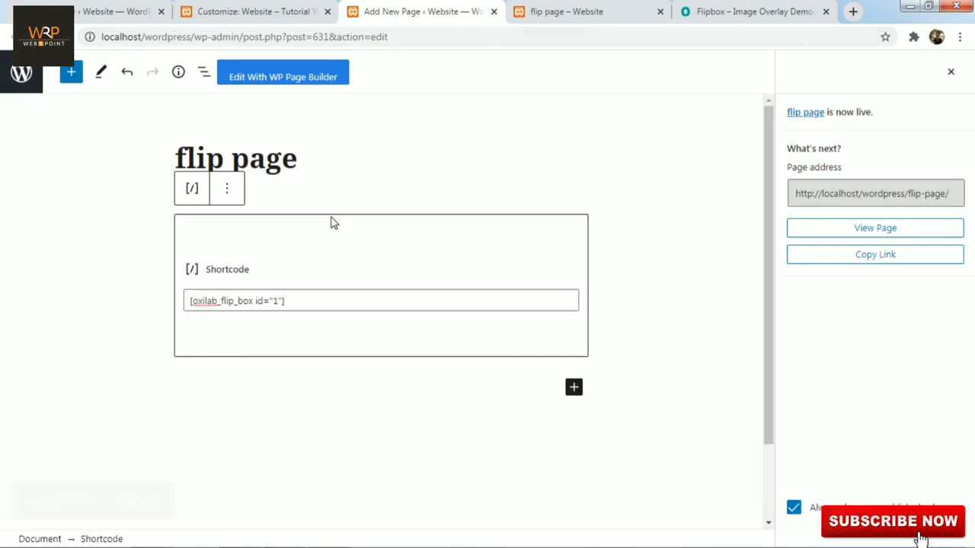
pyautogui.click(297, 303)
pyautogui.press('Return')
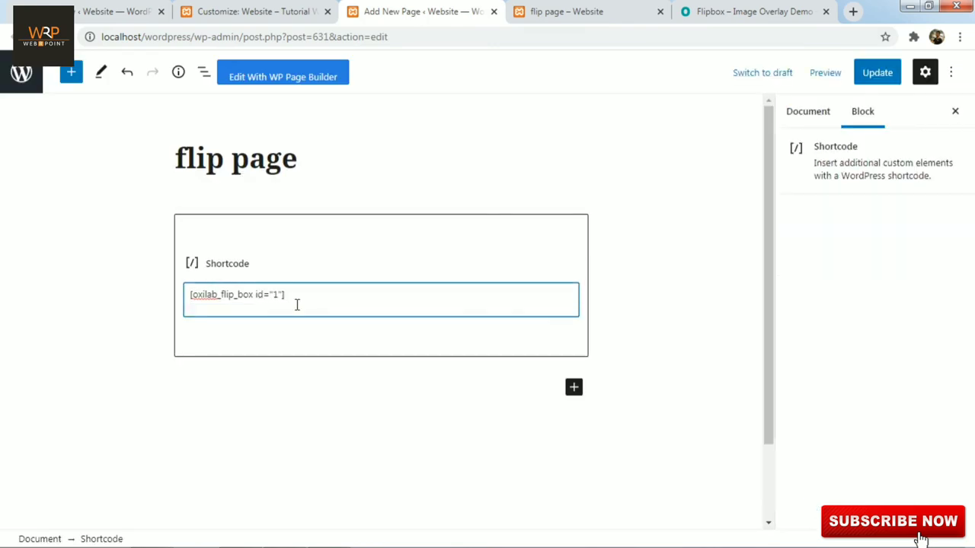
pyautogui.hotkey('ctrl', 'v')
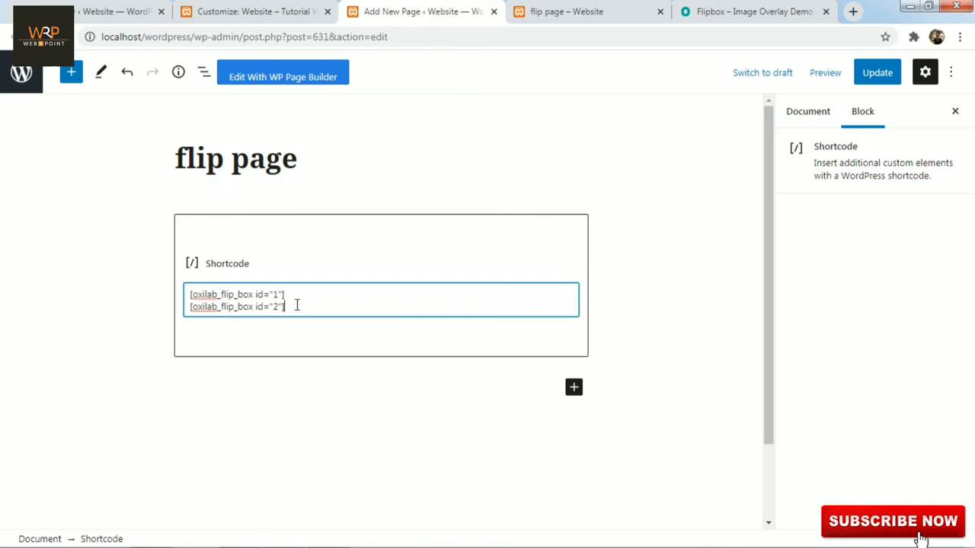
pyautogui.click(876, 84)
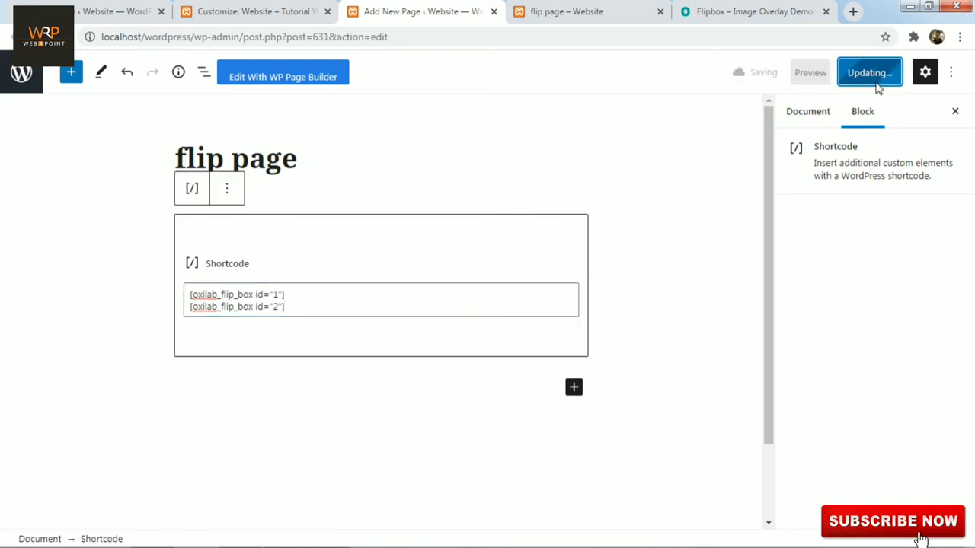
# Step: Reload the live flip page and check the new flip box below the row of three
pyautogui.click(566, 15)
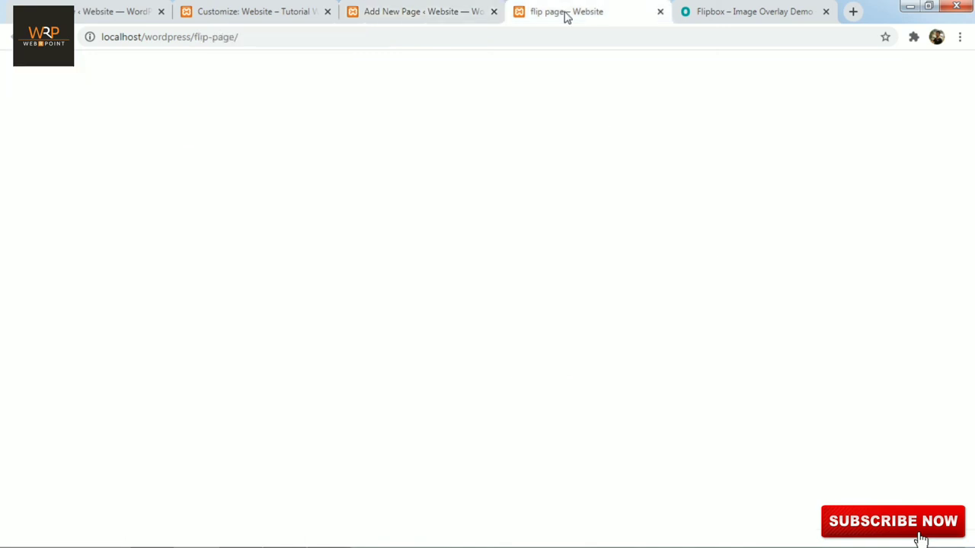
pyautogui.press('F5')
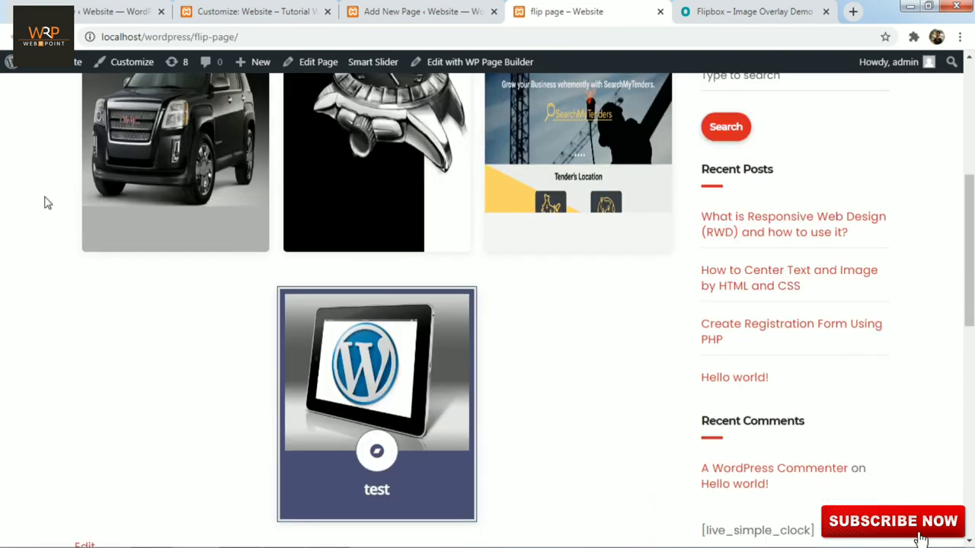
pyautogui.scroll(-1, 45, 203)
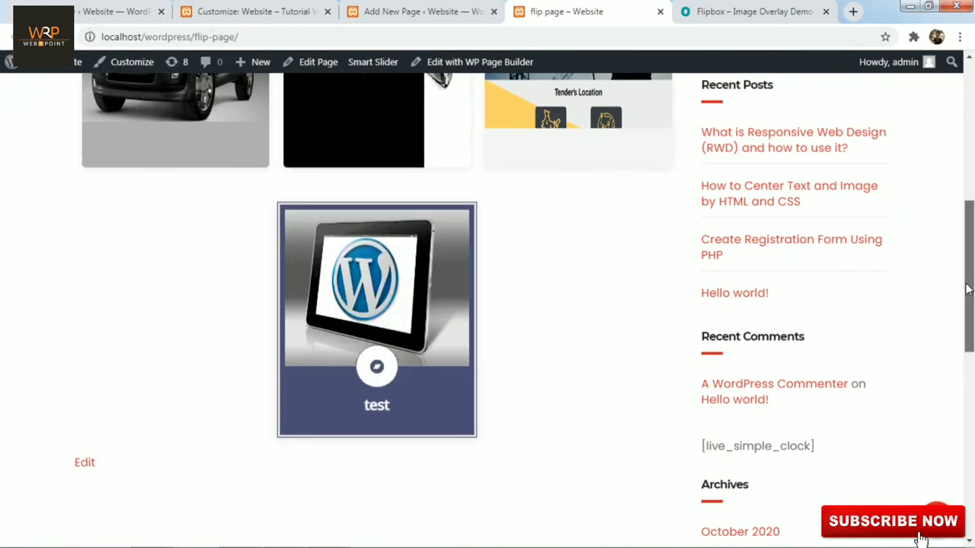
pyautogui.moveTo(967, 289); pyautogui.dragTo(971, 222)
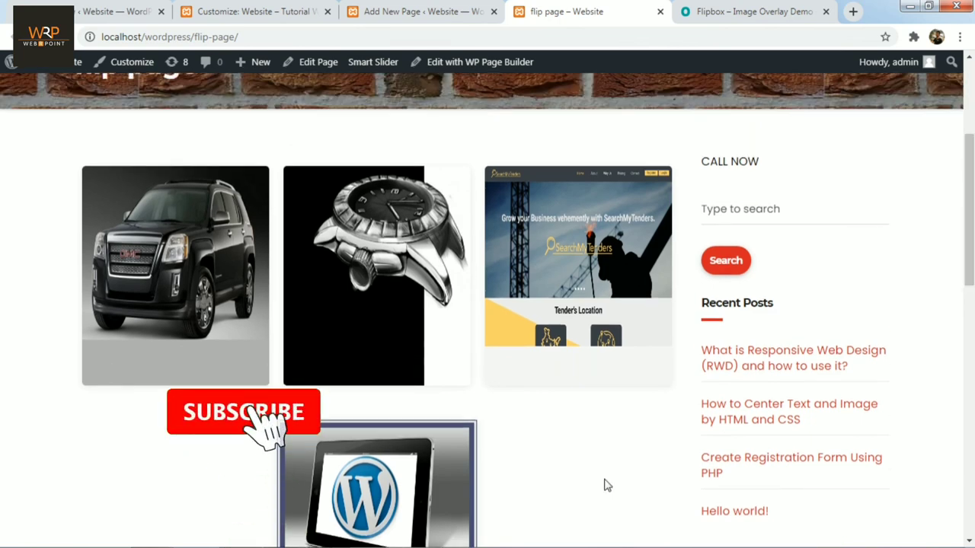